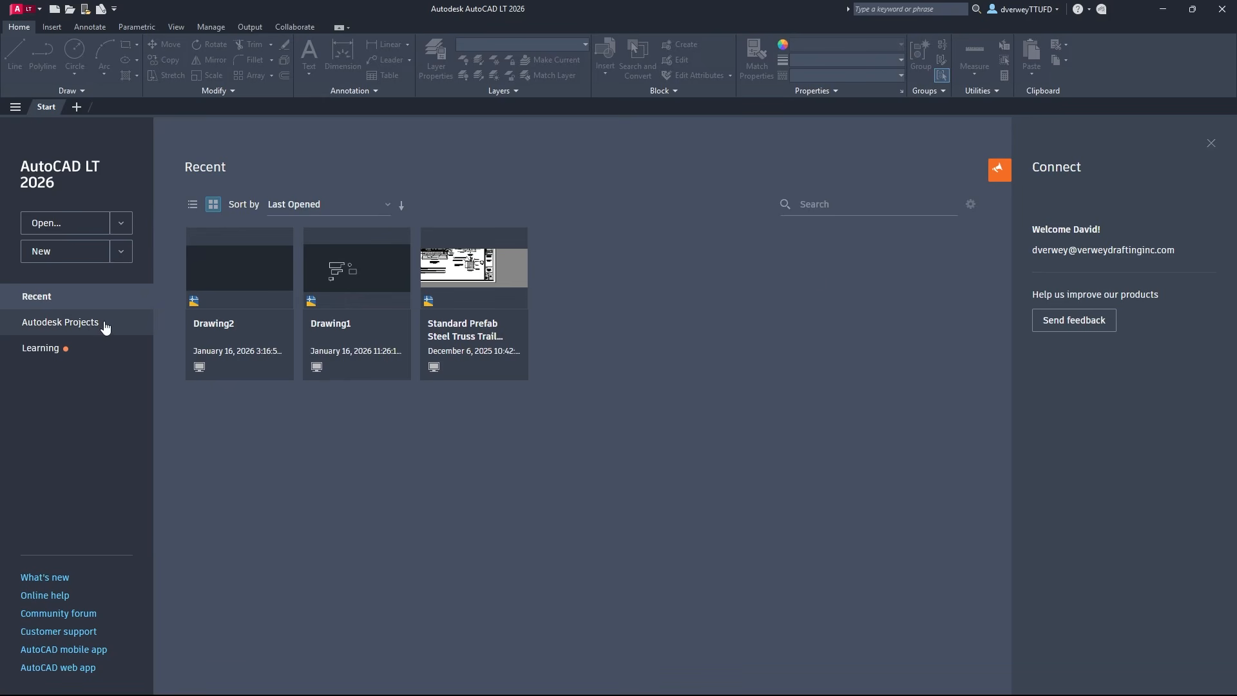
Create a new drawing and set the DYNMODE system variable to 3
{"action": "left_click", "coordinate": [66, 252]}
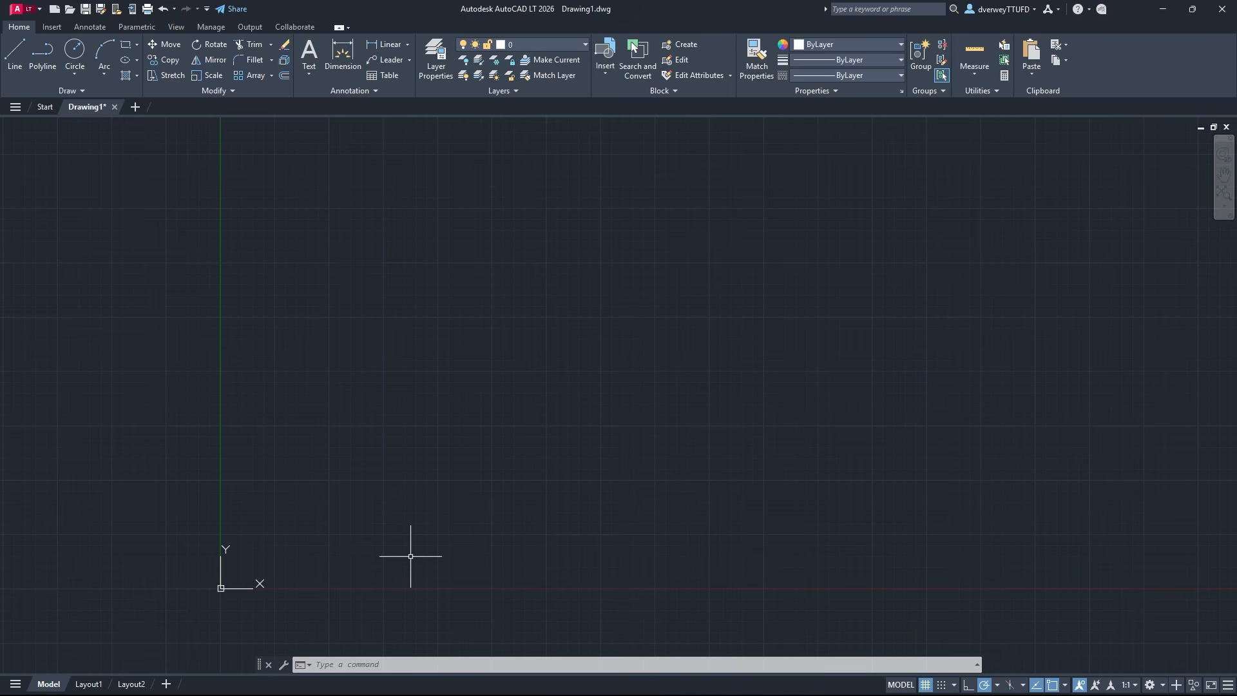
{"action": "left_click", "coordinate": [385, 663]}
{"action": "type", "text": "DY"}
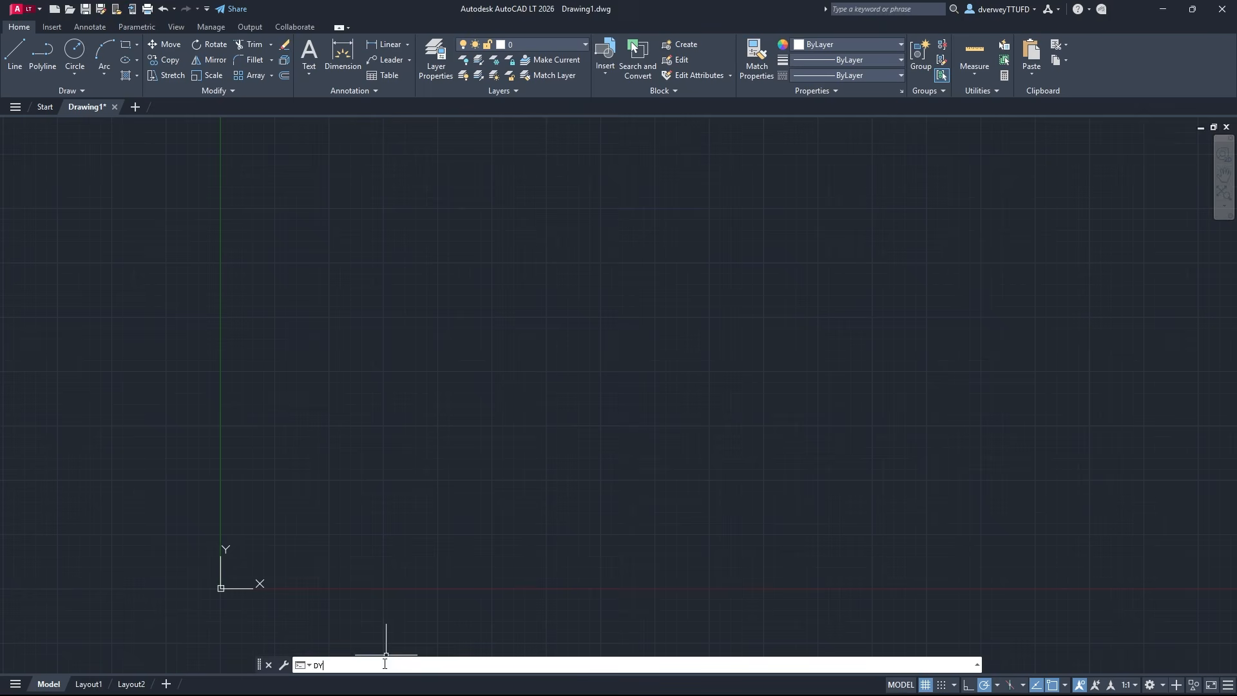
{"action": "type", "text": "NMODE"}
{"action": "key", "text": "Return"}
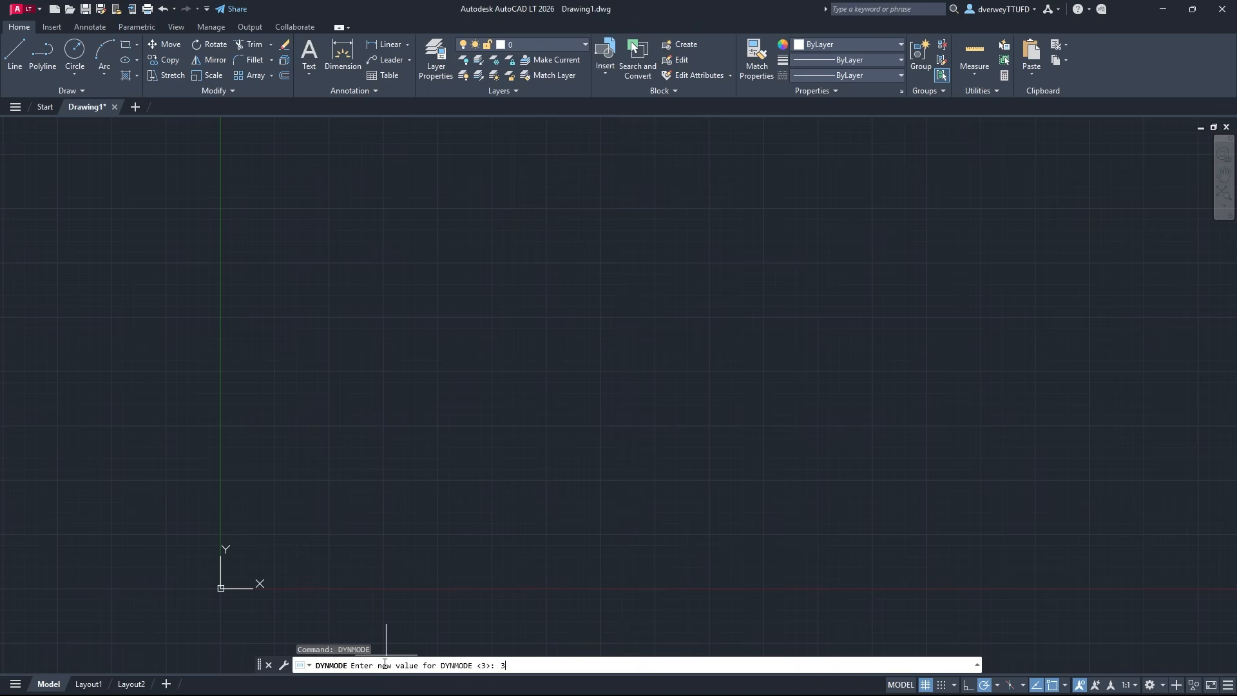
{"action": "key", "text": "Return"}
{"action": "left_click", "coordinate": [491, 400]}
{"action": "left_click", "coordinate": [477, 374]}
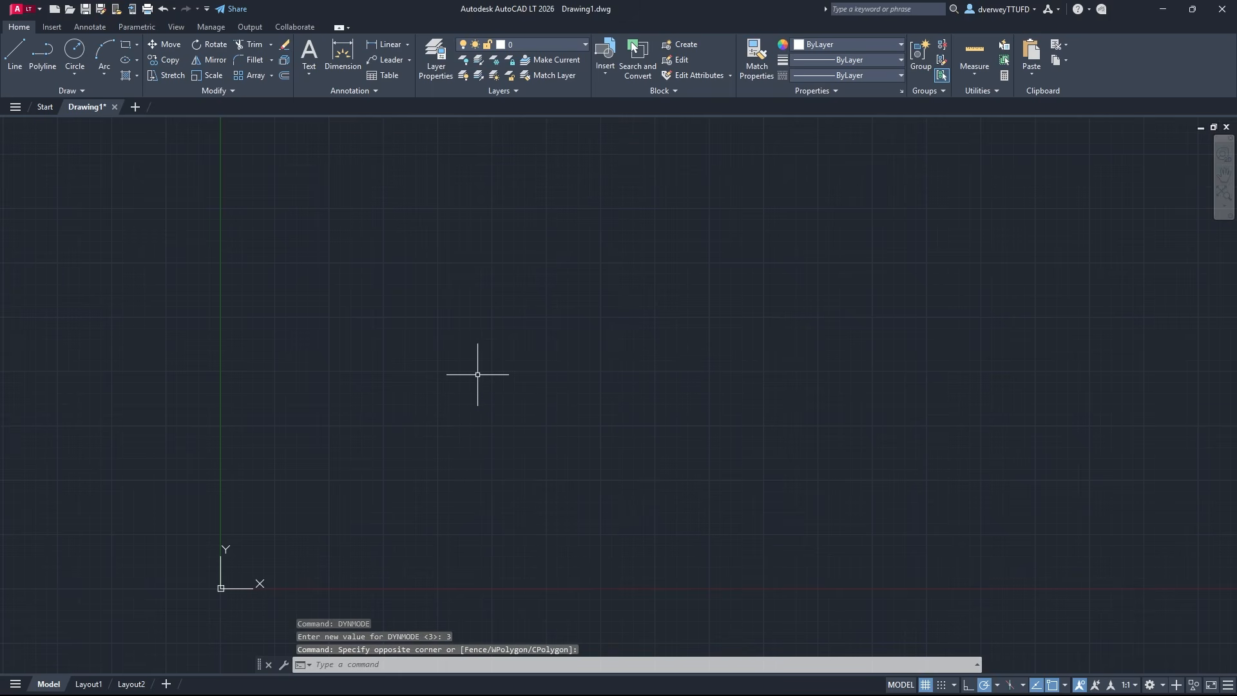
{"action": "type", "text": "dhashds"}
{"action": "key", "text": "BackSpace"}
{"action": "key", "text": "BackSpace"}
{"action": "key", "text": "BackSpace"}
{"action": "key", "text": "BackSpace"}
{"action": "key", "text": "BackSpace"}
{"action": "key", "text": "BackSpace"}
{"action": "key", "text": "BackSpace"}
{"action": "left_click", "coordinate": [471, 248]}
{"action": "left_click", "coordinate": [419, 268]}
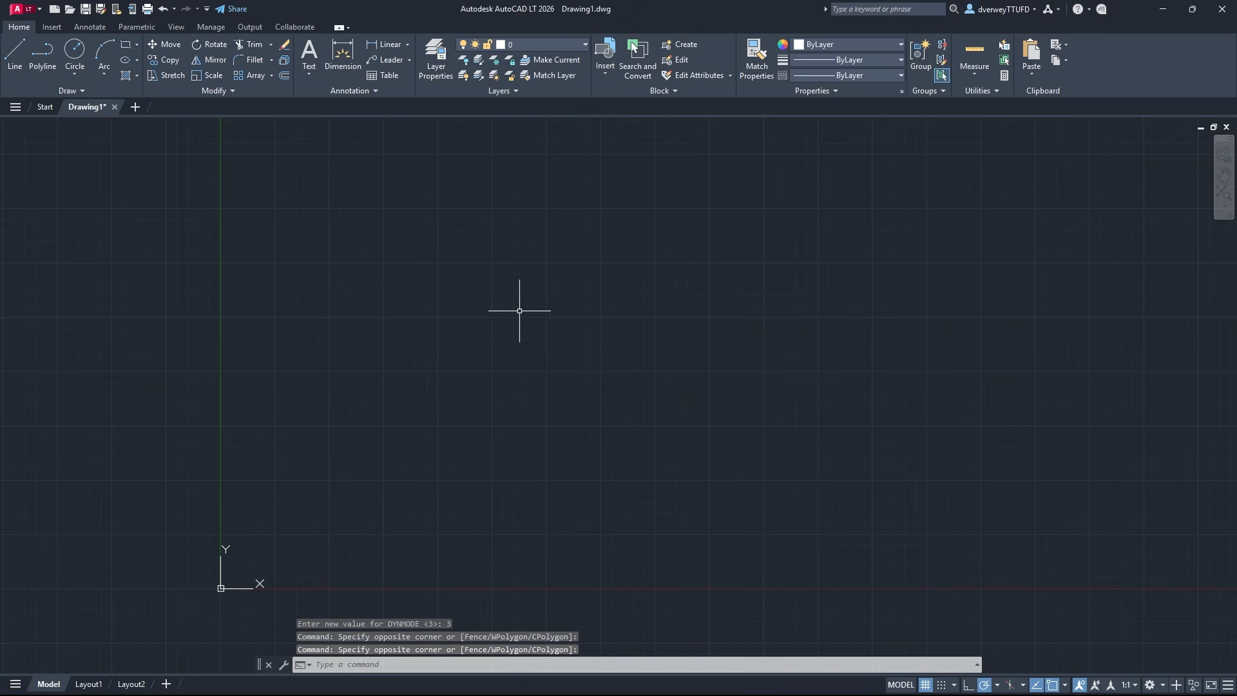
{"action": "left_click", "coordinate": [997, 685]}
{"action": "left_click", "coordinate": [998, 686]}
{"action": "left_click", "coordinate": [1065, 686]}
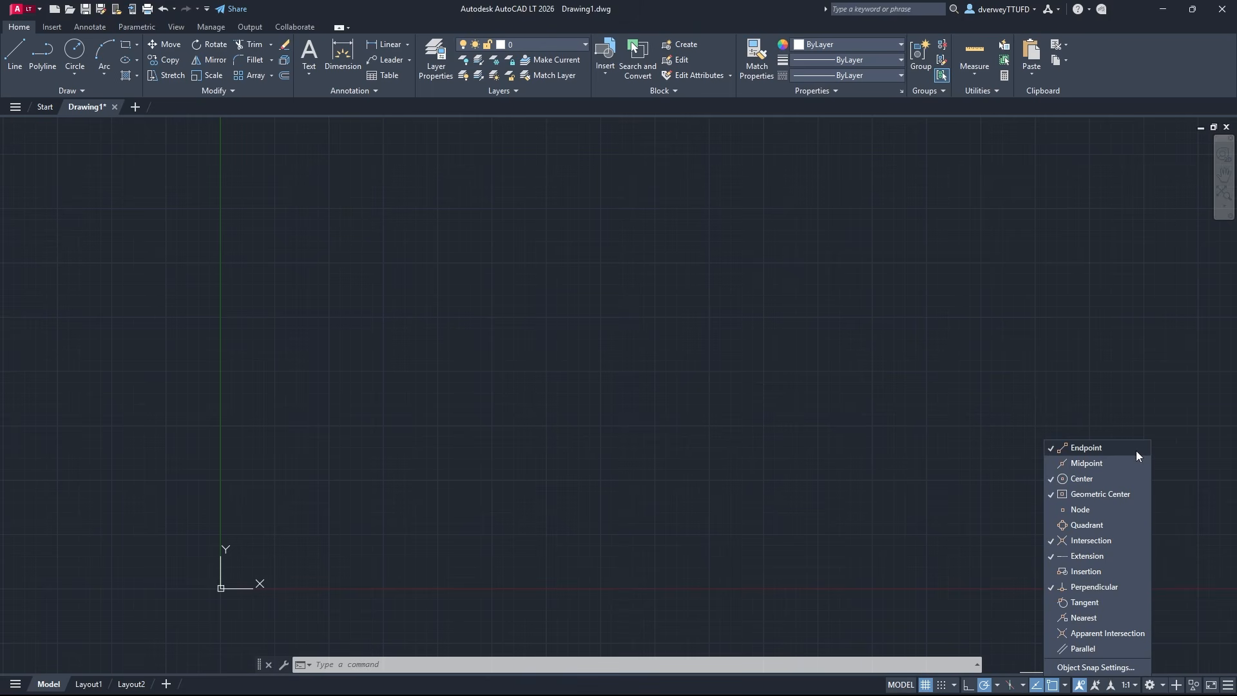
{"action": "left_click", "coordinate": [841, 394]}
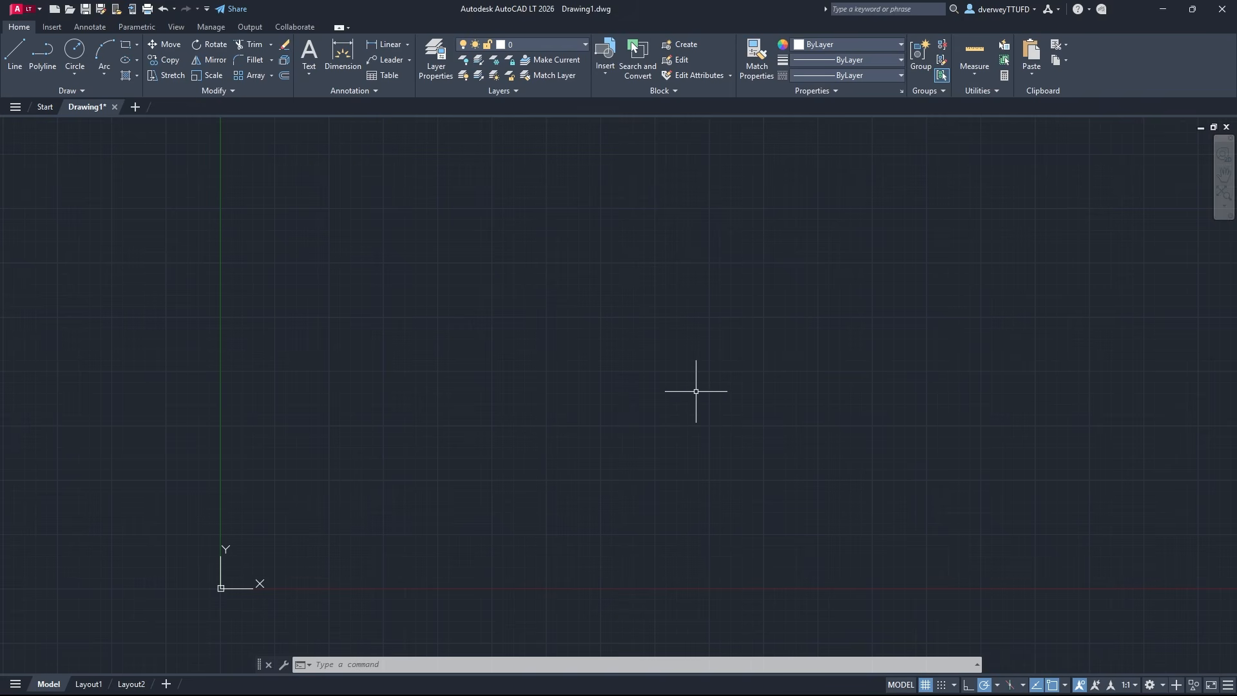
Set the drawing units to Architectural length with 0'-0 1/16" precision and Inches as the insertion scale
{"action": "type", "text": "UNITS"}
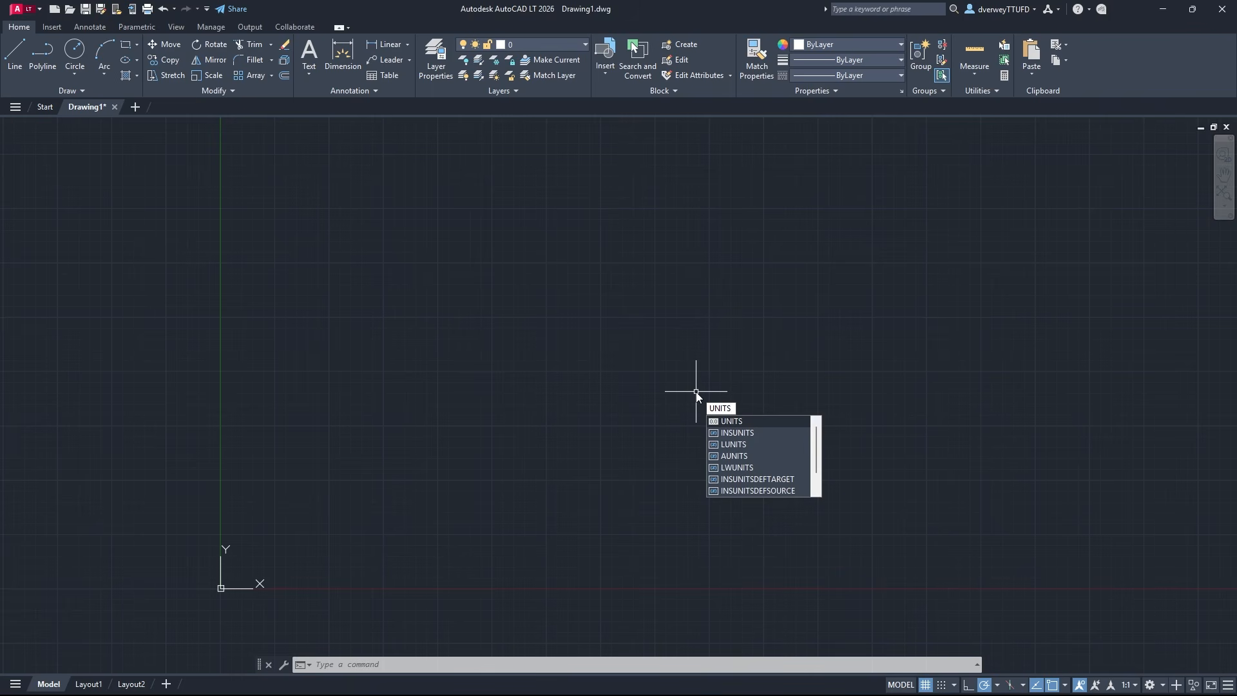
{"action": "key", "text": "Return"}
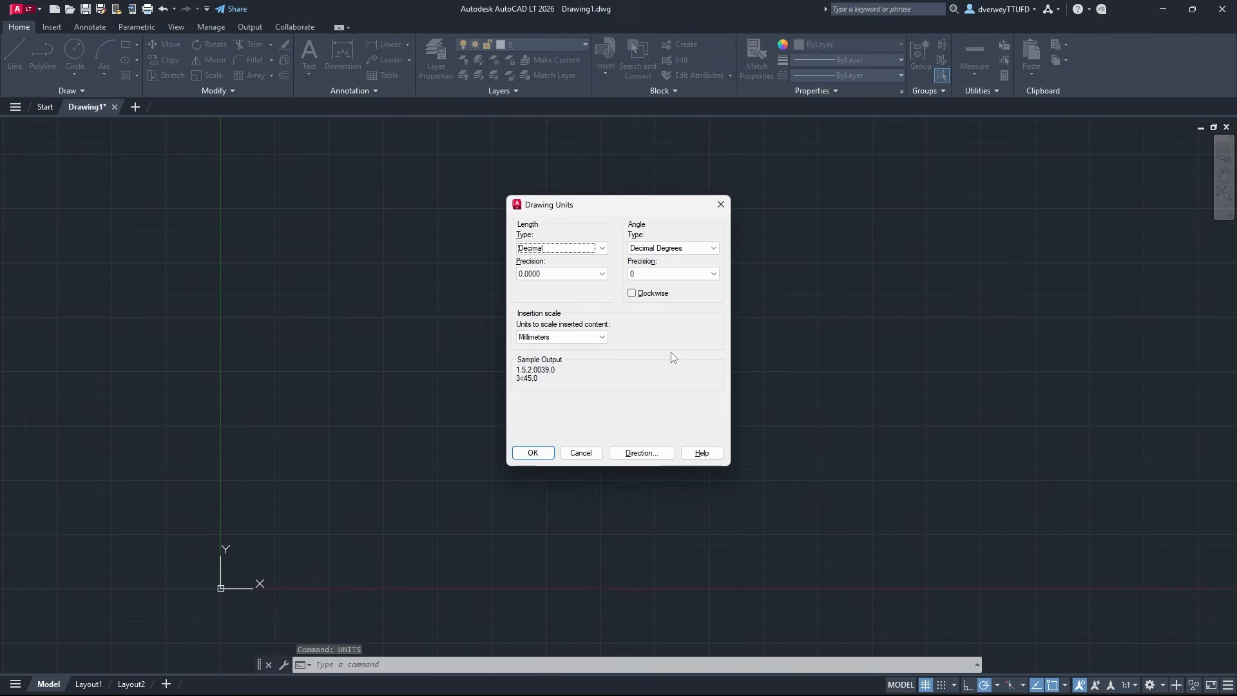
{"action": "left_click", "coordinate": [602, 249]}
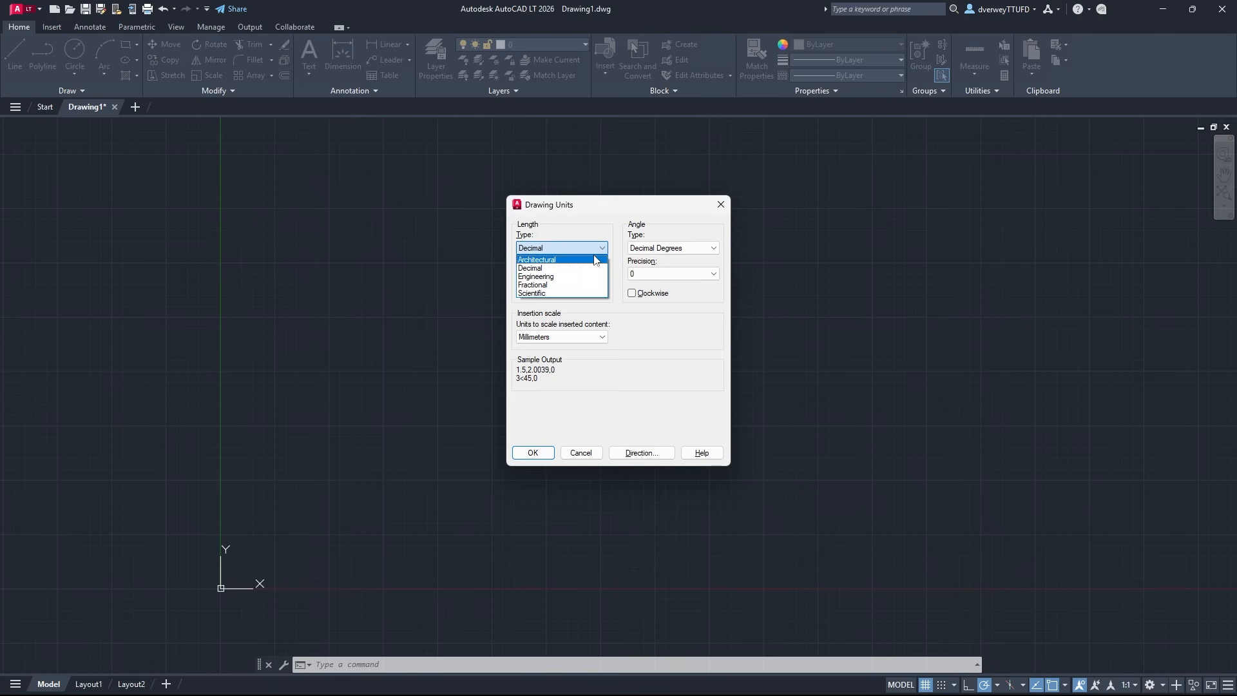
{"action": "left_click", "coordinate": [592, 260]}
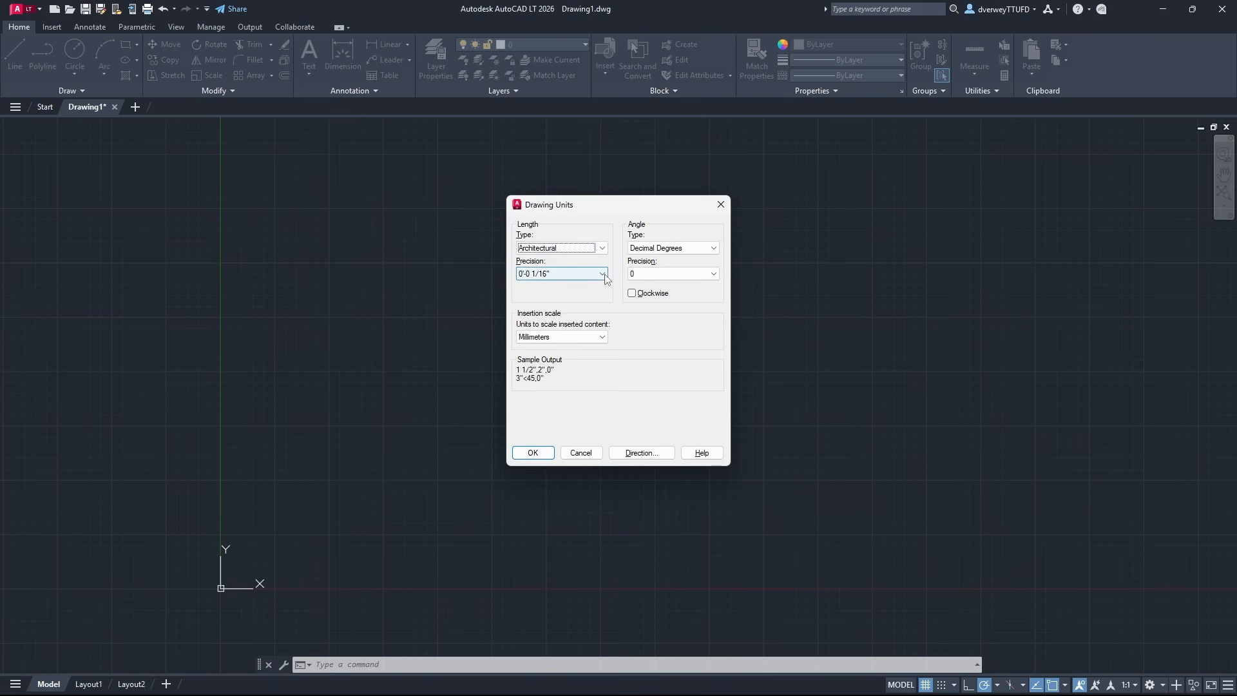
{"action": "left_click", "coordinate": [603, 274]}
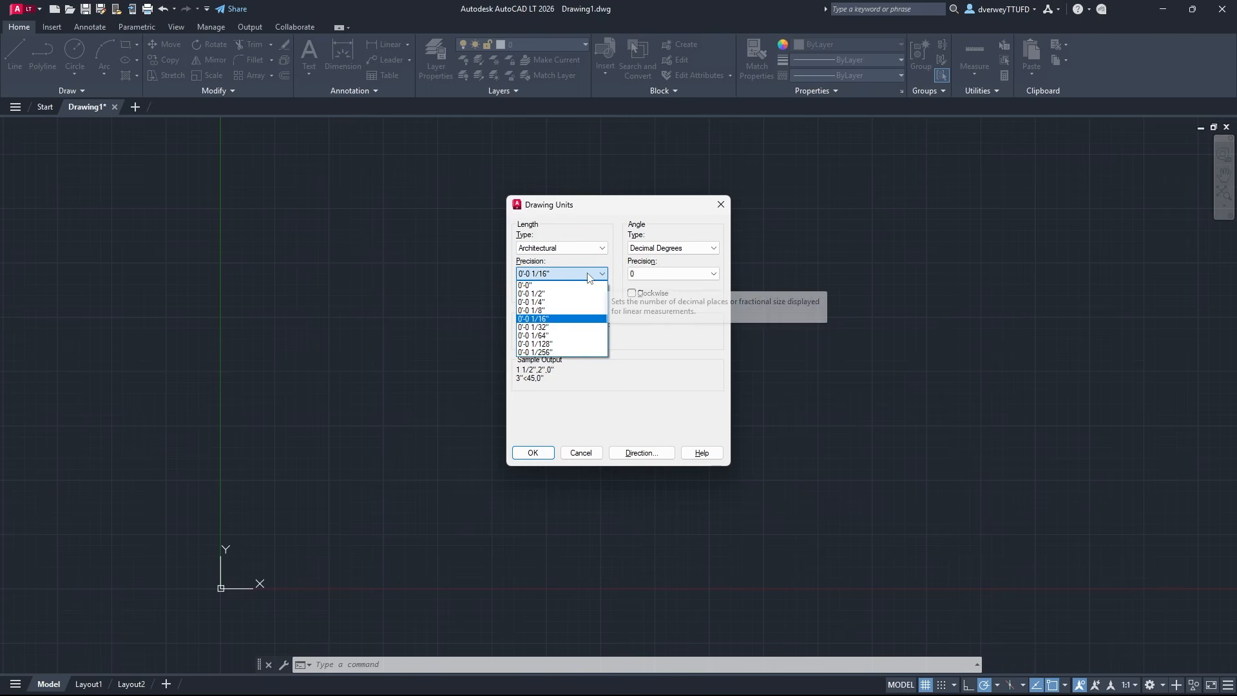
{"action": "left_click", "coordinate": [605, 277]}
{"action": "left_click", "coordinate": [599, 337]}
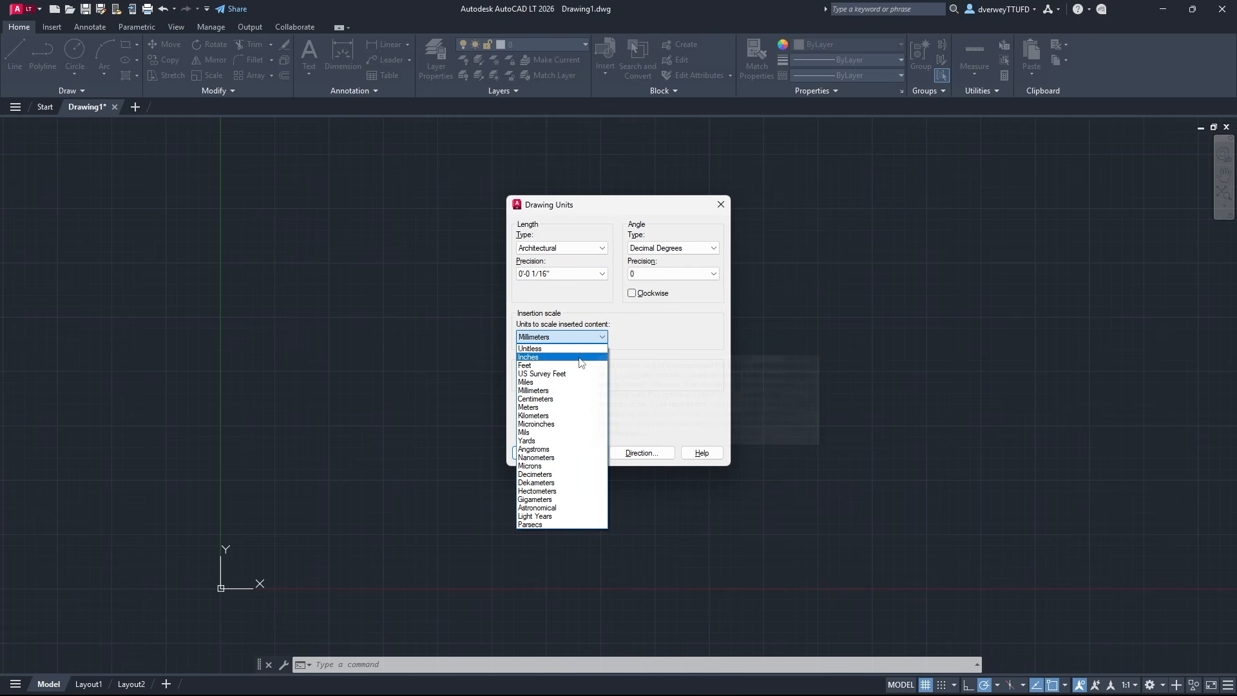
{"action": "left_click", "coordinate": [590, 357]}
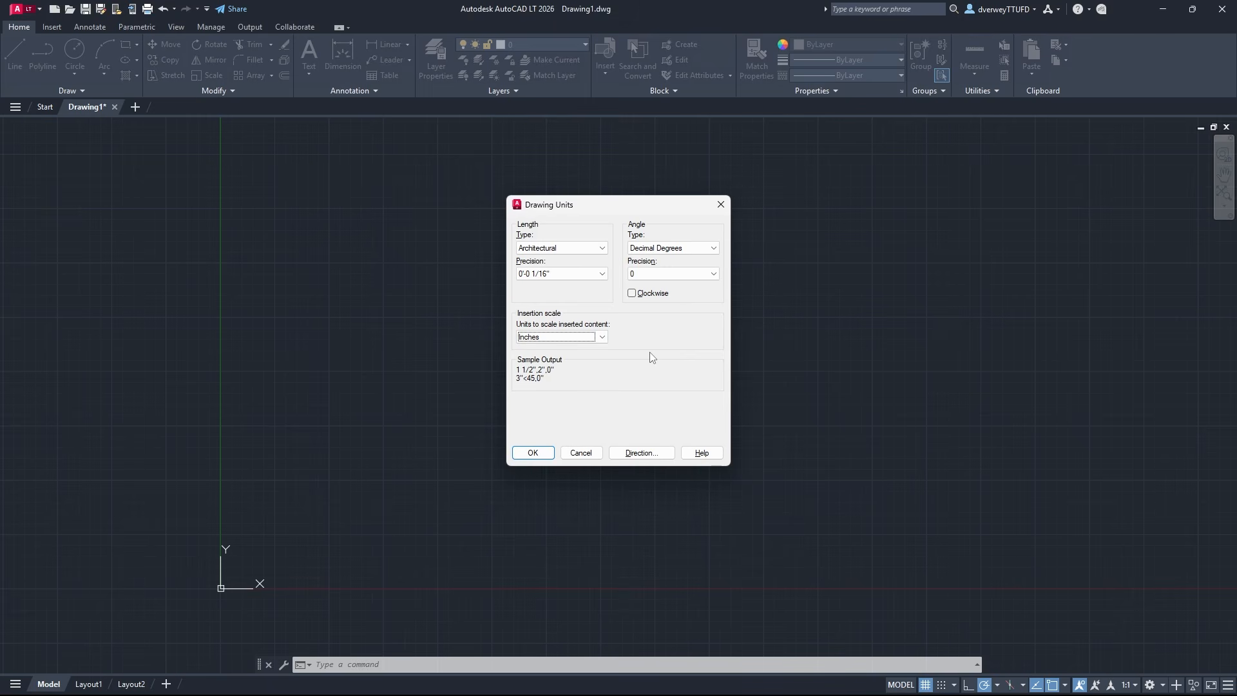
{"action": "left_click", "coordinate": [602, 274]}
{"action": "left_click", "coordinate": [592, 317]}
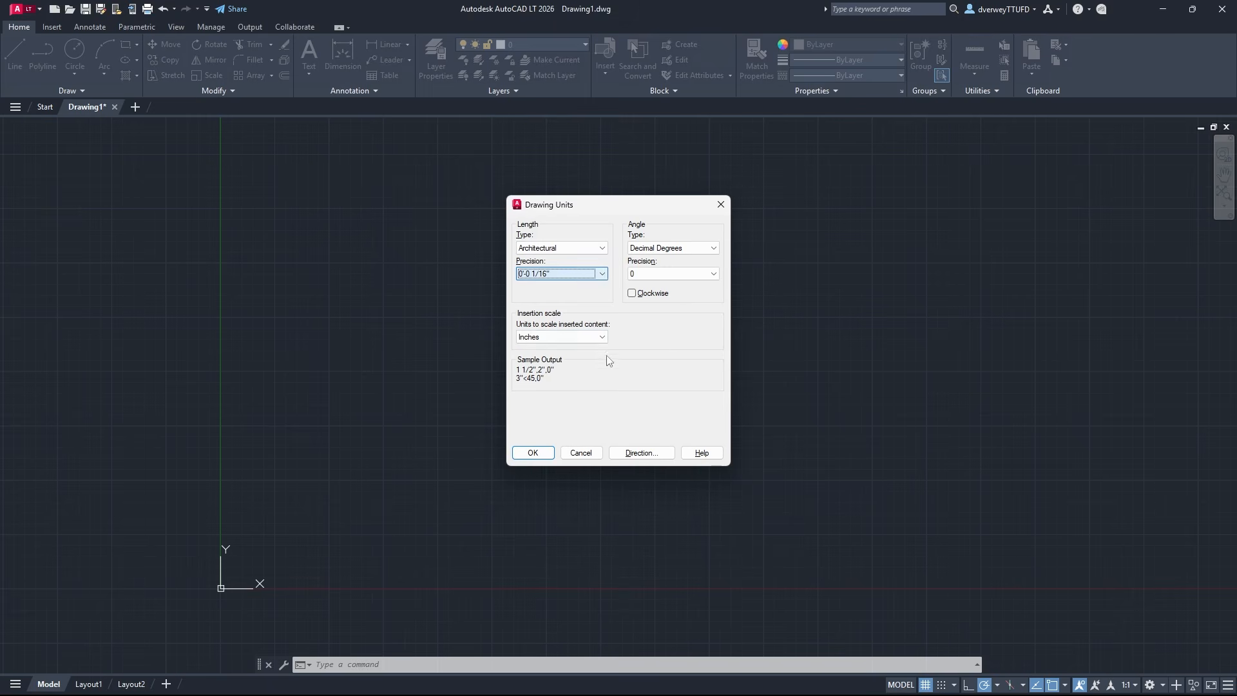
{"action": "left_click", "coordinate": [600, 337]}
{"action": "left_click", "coordinate": [714, 362]}
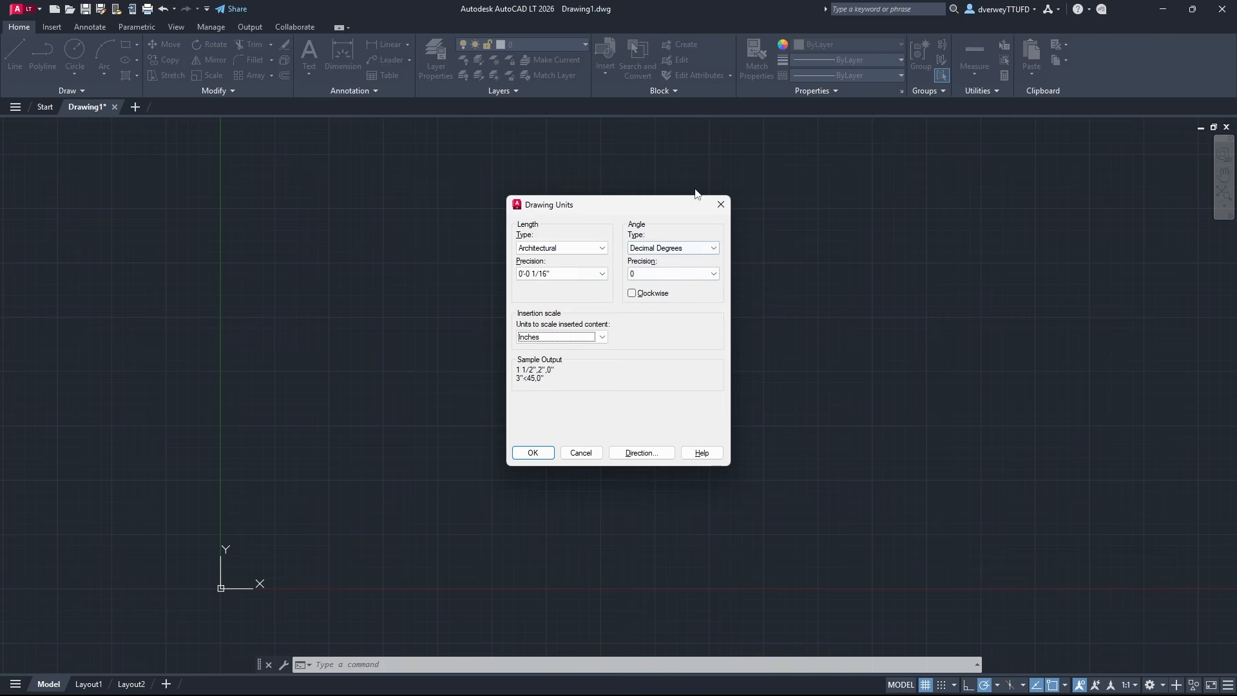
{"action": "left_click", "coordinate": [533, 453]}
Set the annotation scale of the model space to 1:1
{"action": "middle_click_drag", "start_coordinate": [427, 369], "coordinate": [483, 345]}
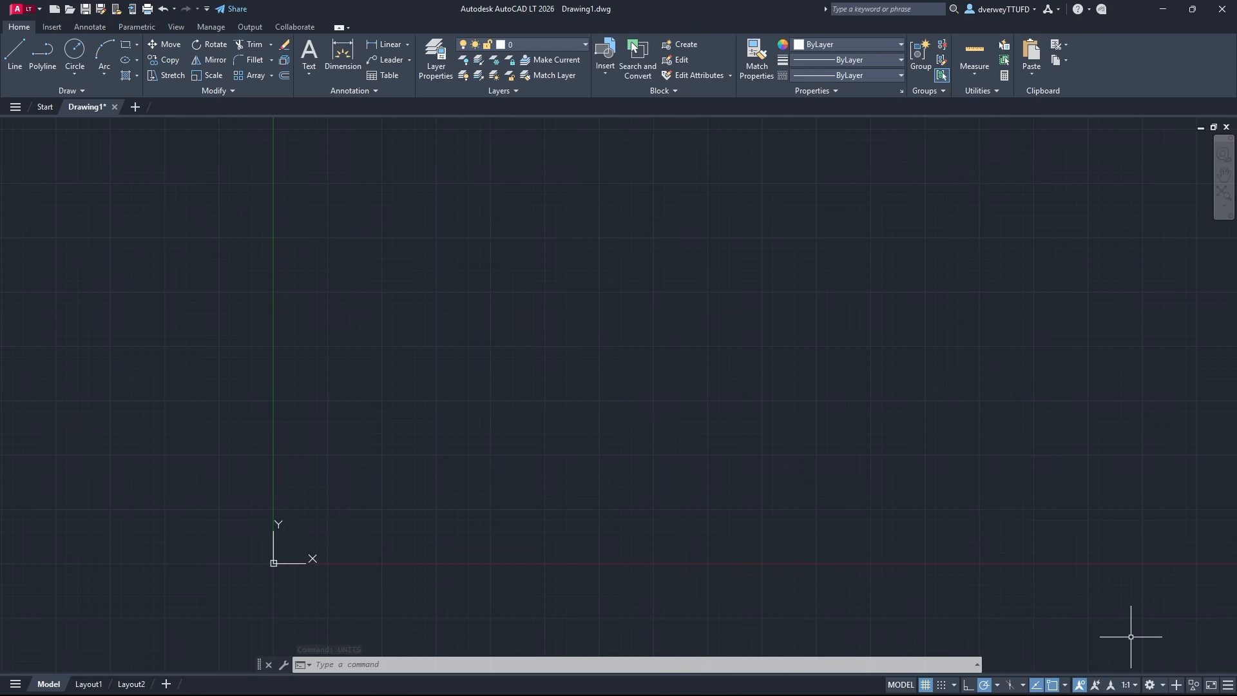
{"action": "left_click", "coordinate": [1128, 685]}
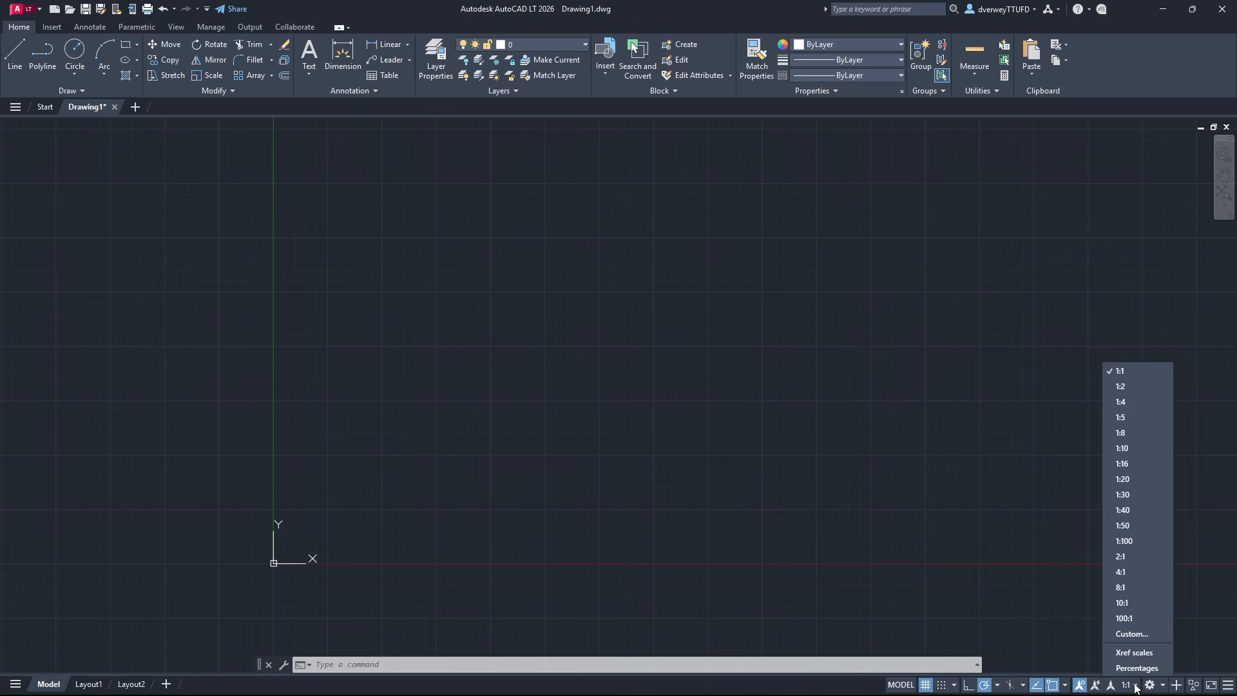
{"action": "left_click", "coordinate": [1138, 373]}
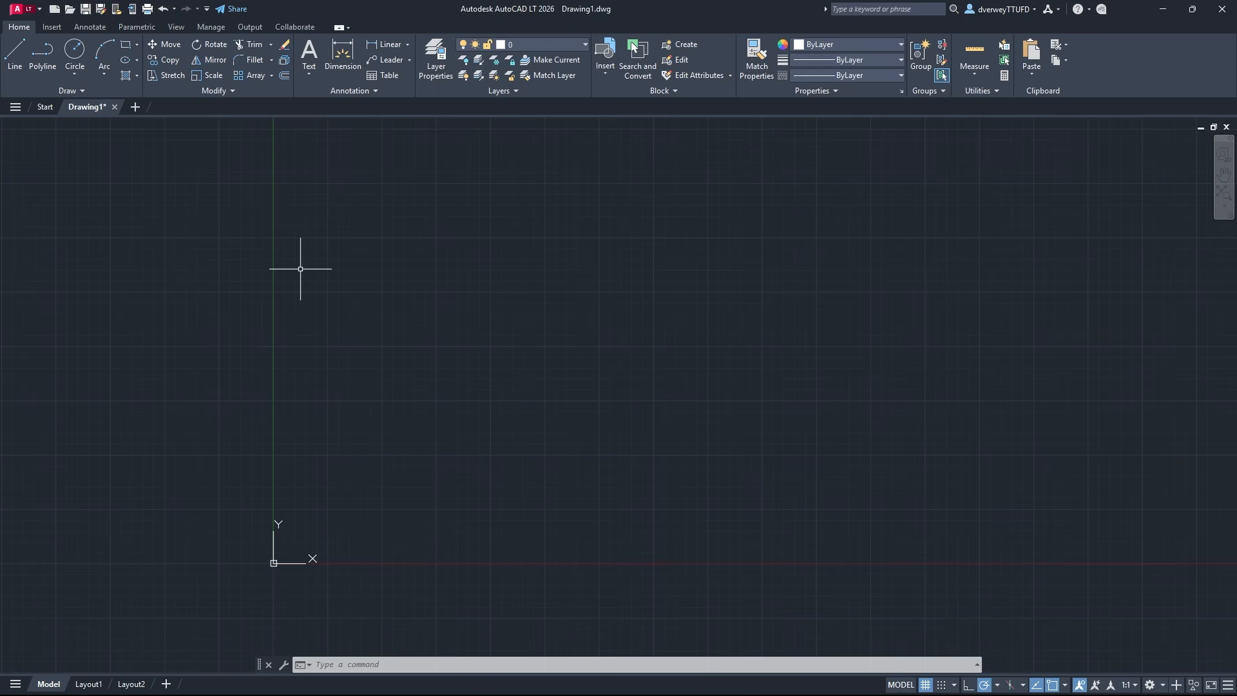
Draw a horizontal line to the upper right of the origin and a single-segment horizontal polyline above it
{"action": "left_click", "coordinate": [18, 72]}
{"action": "left_click", "coordinate": [348, 400]}
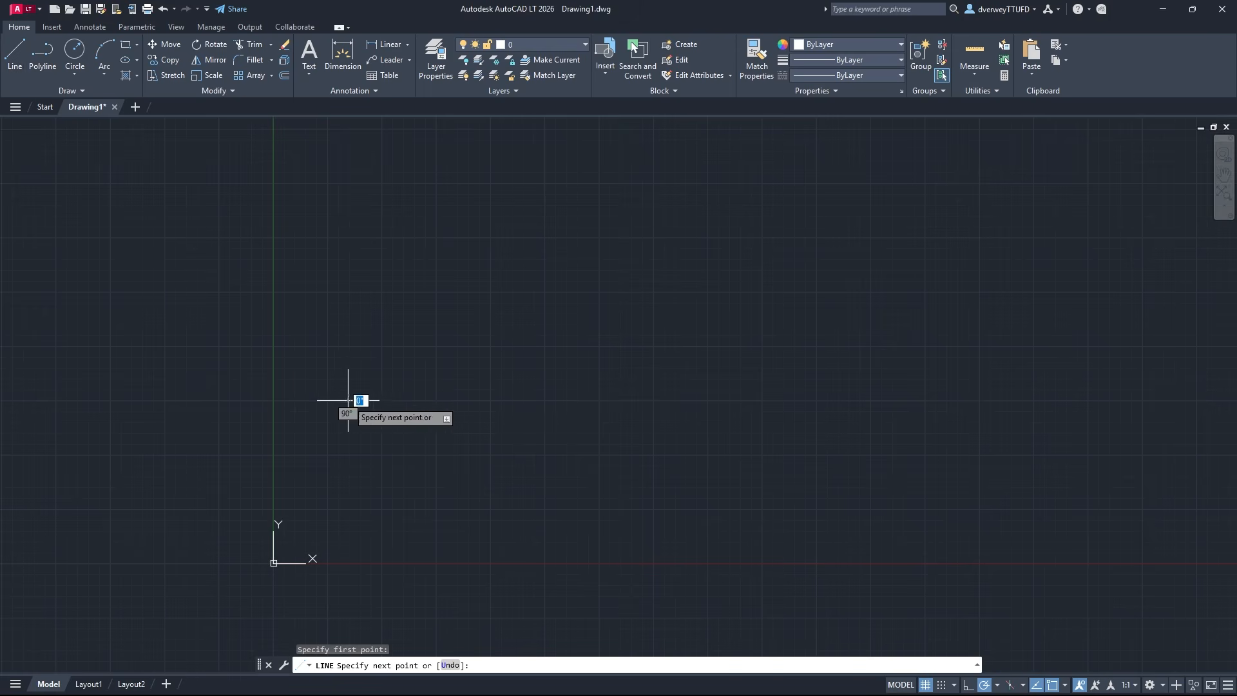
{"action": "left_click", "coordinate": [694, 400]}
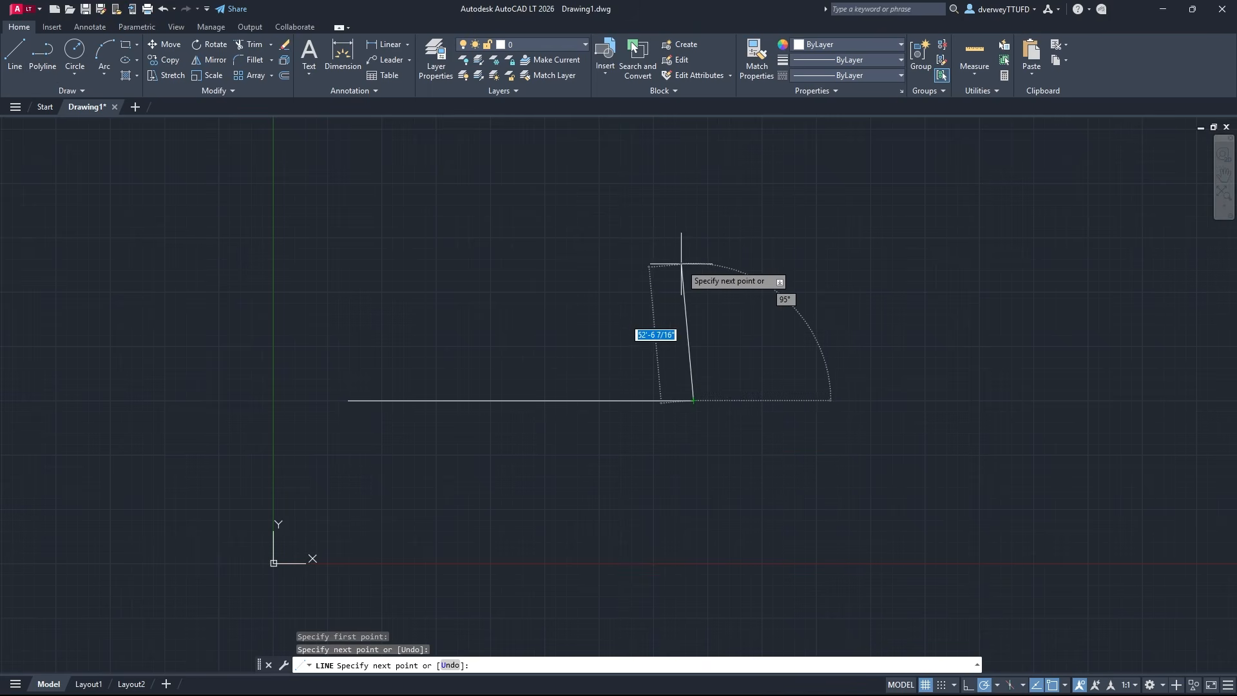
{"action": "key", "text": "Escape"}
{"action": "left_click", "coordinate": [43, 58]}
{"action": "left_click", "coordinate": [343, 328]}
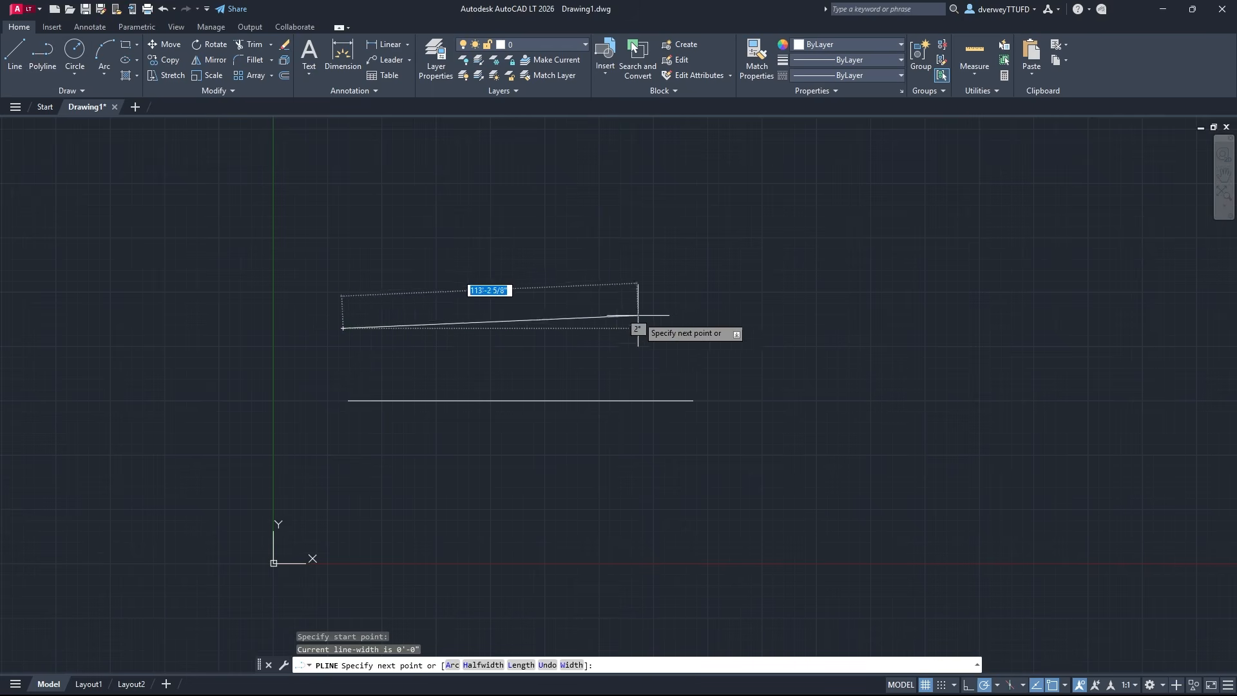
{"action": "left_click", "coordinate": [698, 327]}
{"action": "key", "text": "Escape"}
Erase the horizontal line and the polyline above it
{"action": "left_click", "coordinate": [689, 434]}
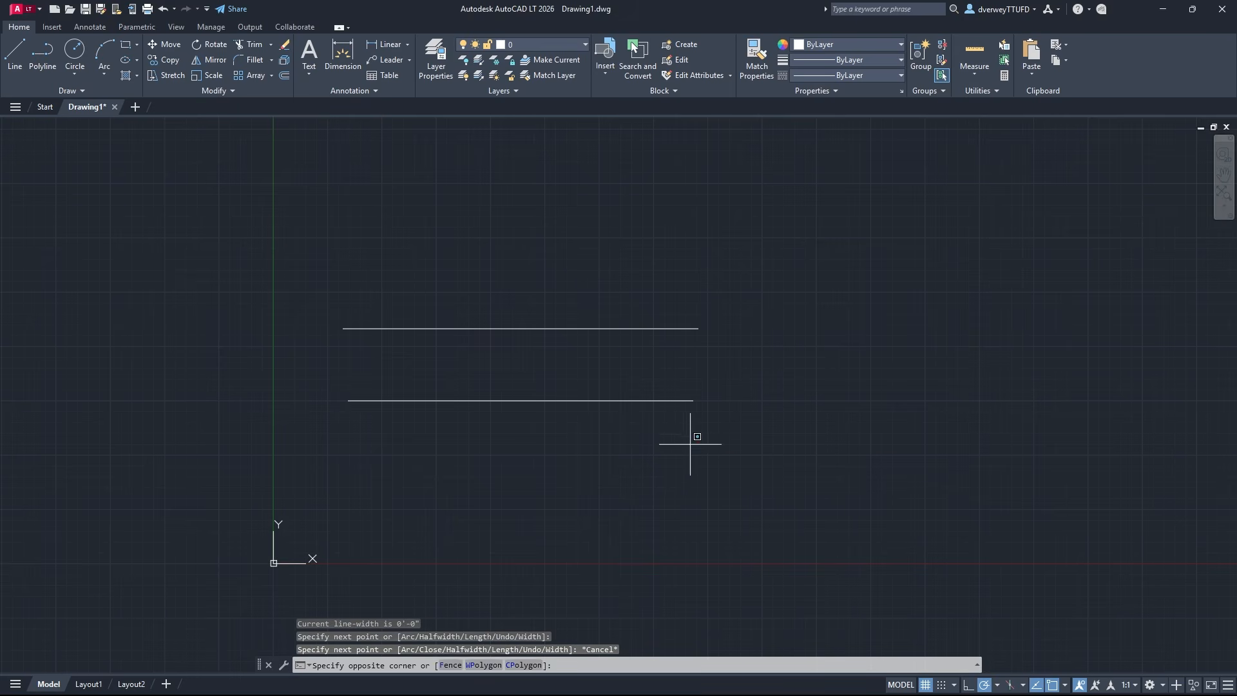
{"action": "left_click", "coordinate": [546, 286]}
{"action": "type", "text": "e"}
{"action": "key", "text": "Return"}
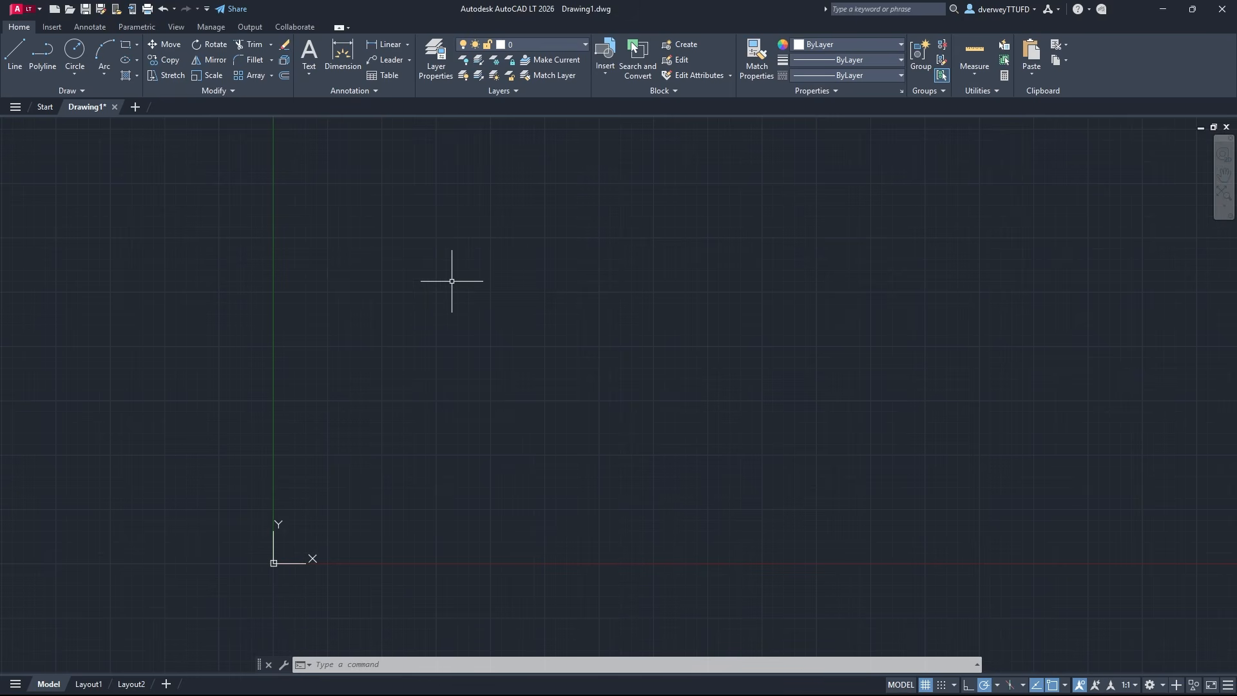
Start a polyline slightly above and to the right of the origin with a 10' segment at 0°
{"action": "left_click", "coordinate": [43, 56]}
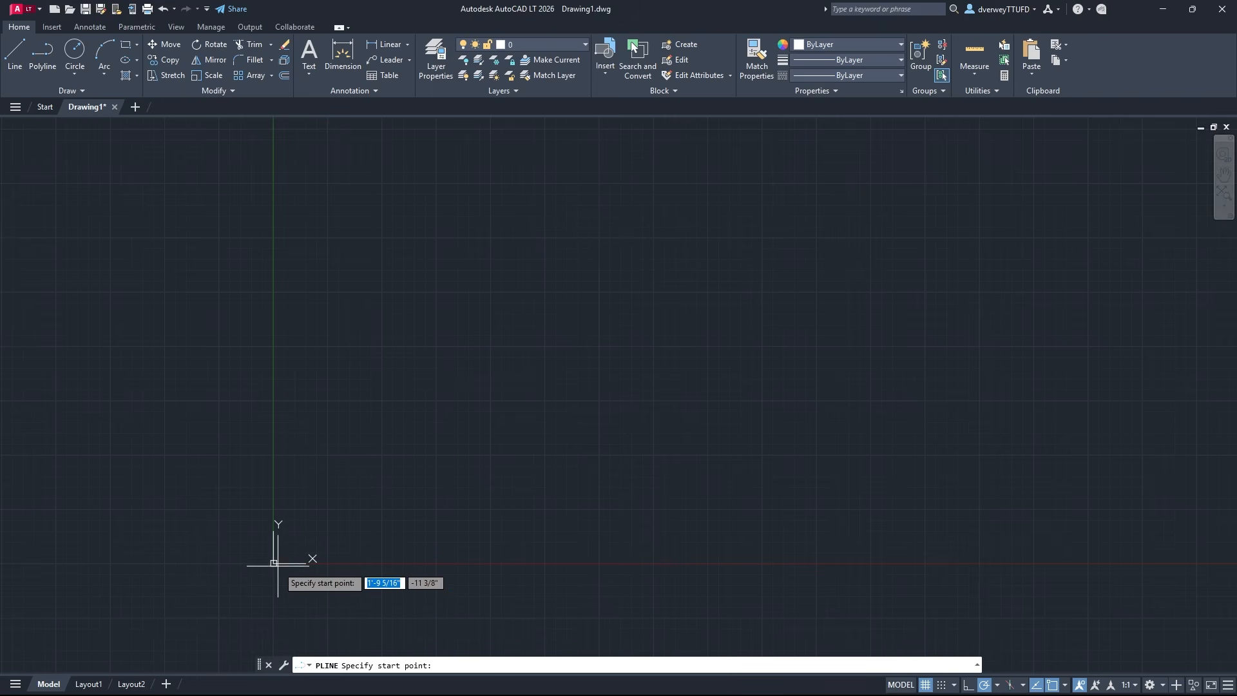
{"action": "left_click", "coordinate": [327, 509]}
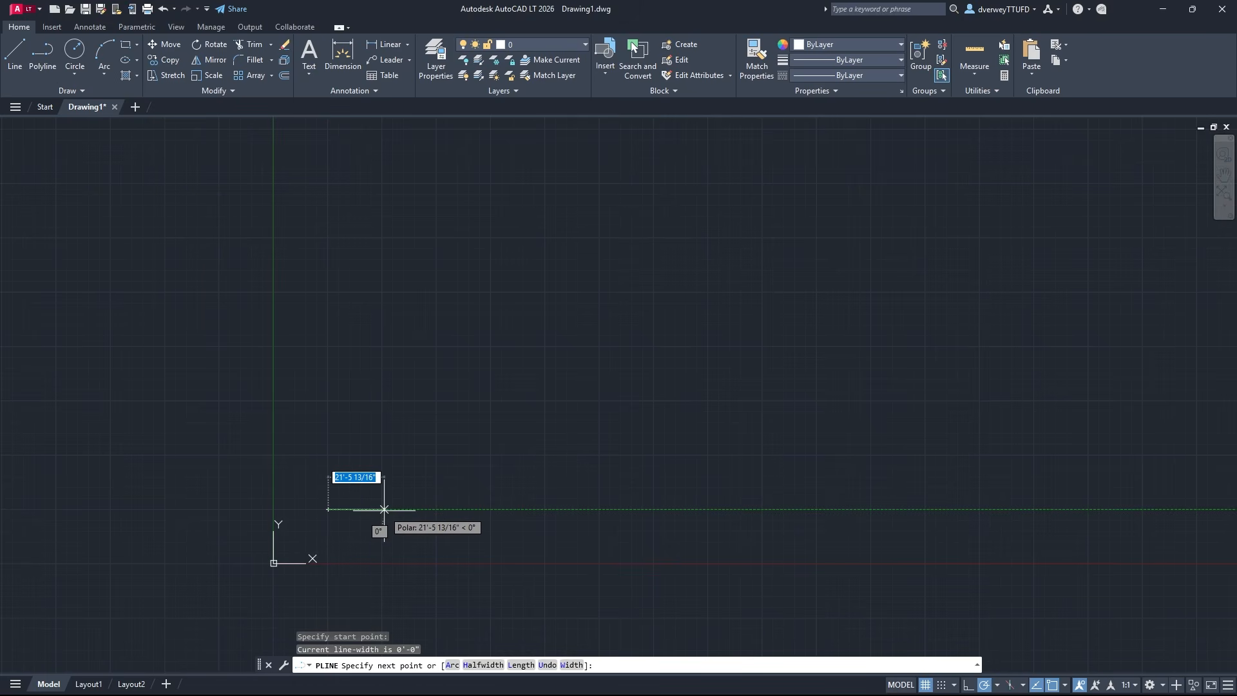
{"action": "scroll", "coordinate": [384, 510], "scroll_direction": "up", "scroll_amount": 10}
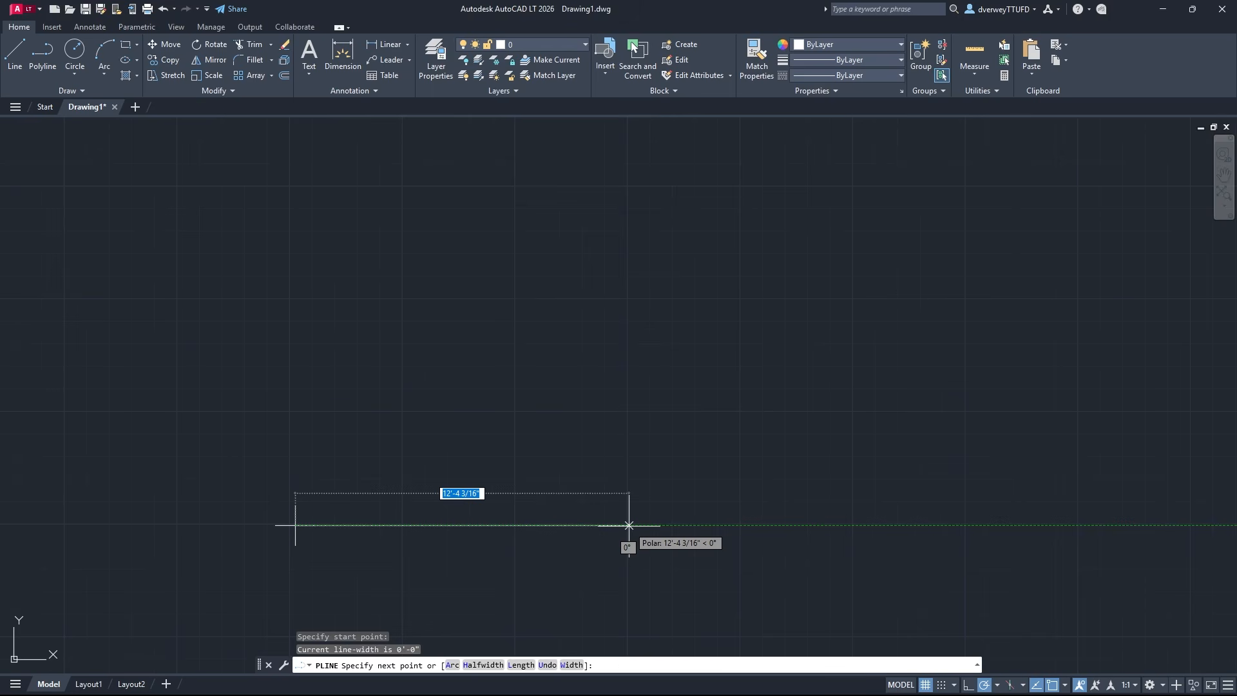
{"action": "type", "text": "10'"}
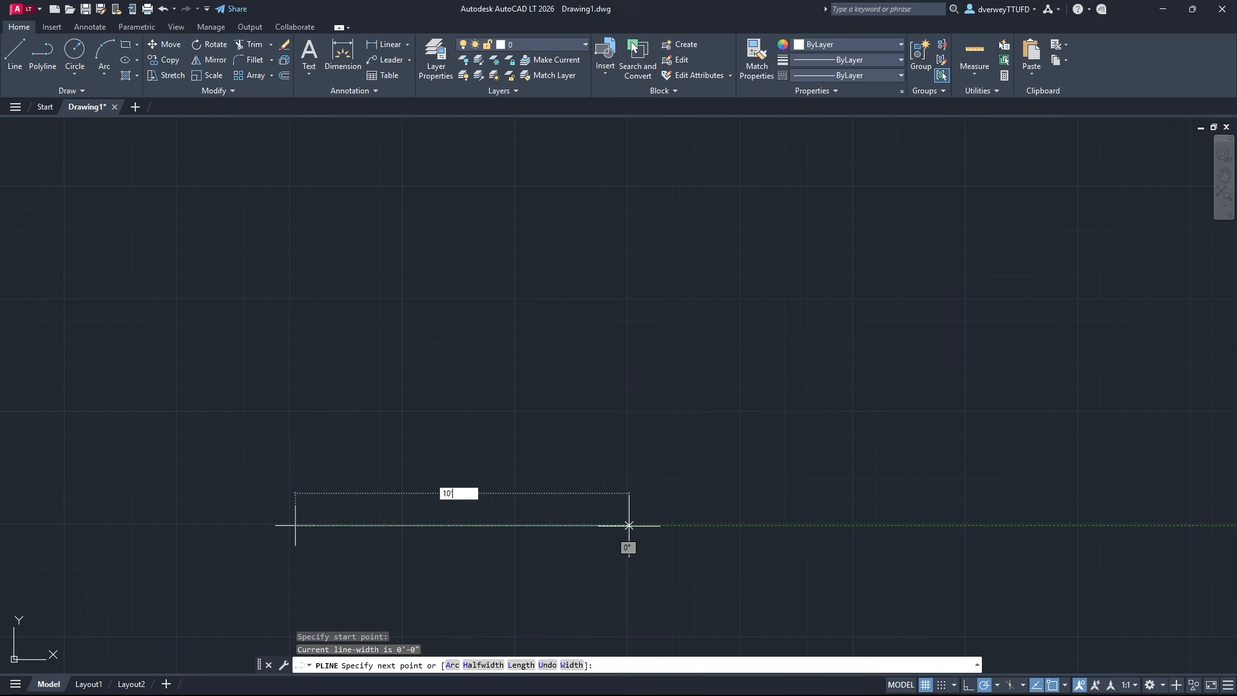
{"action": "key", "text": "Tab"}
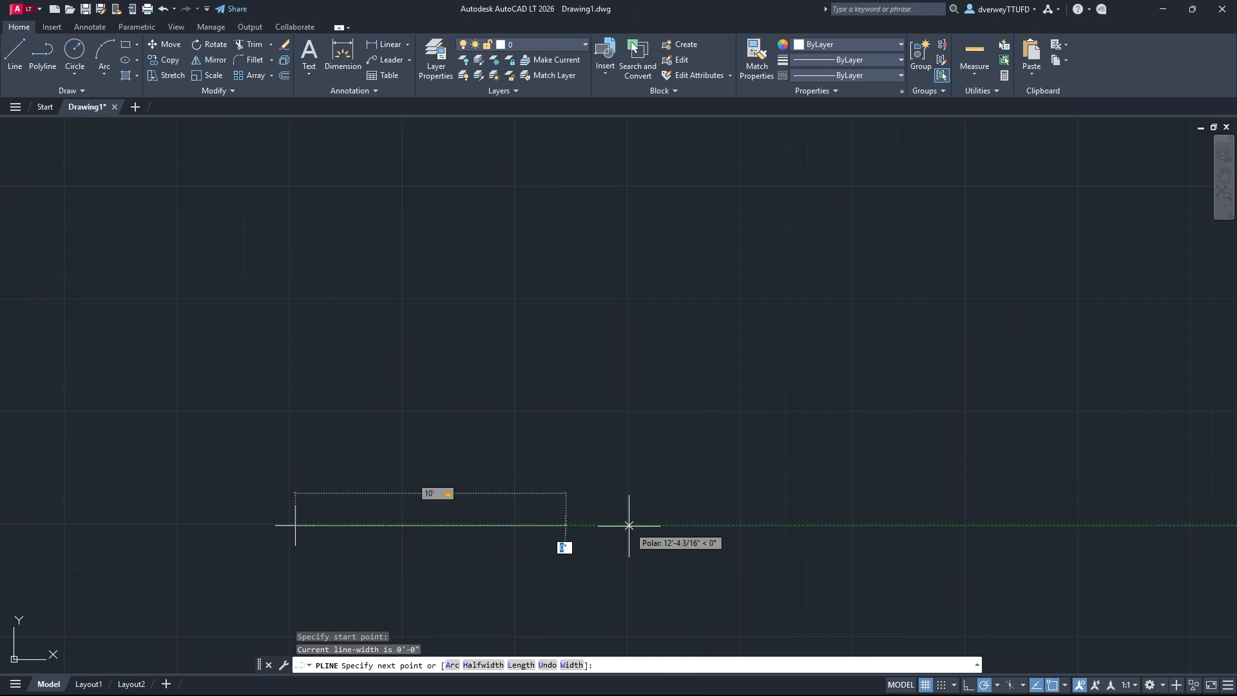
{"action": "type", "text": "0"}
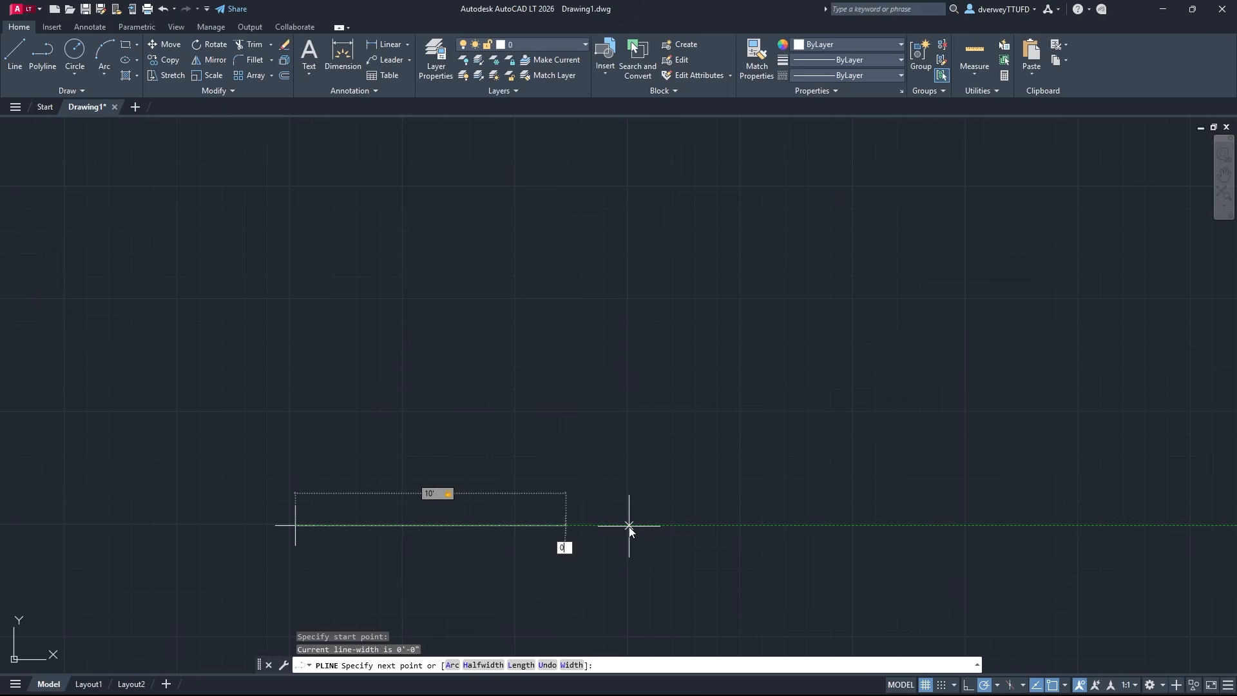
{"action": "key", "text": "Return"}
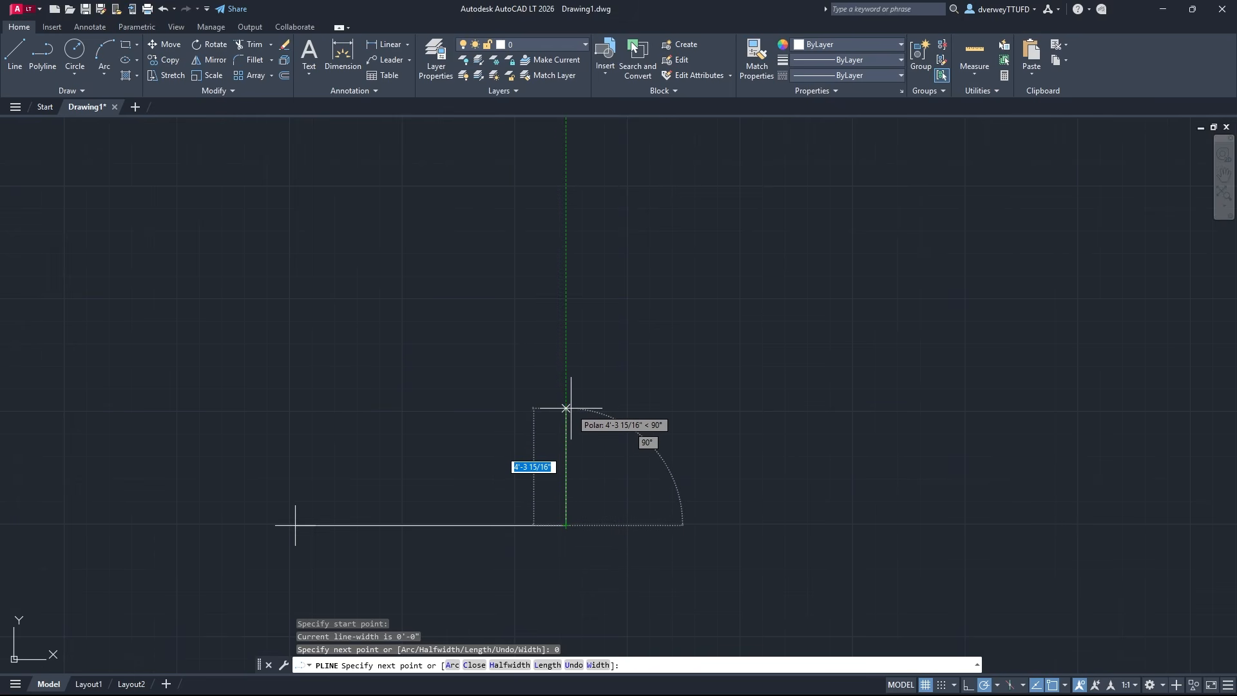
Complete the square polyline with a 10' segment at 90°, a 10' top side, and a side back to the start point
{"action": "type", "text": "10"}
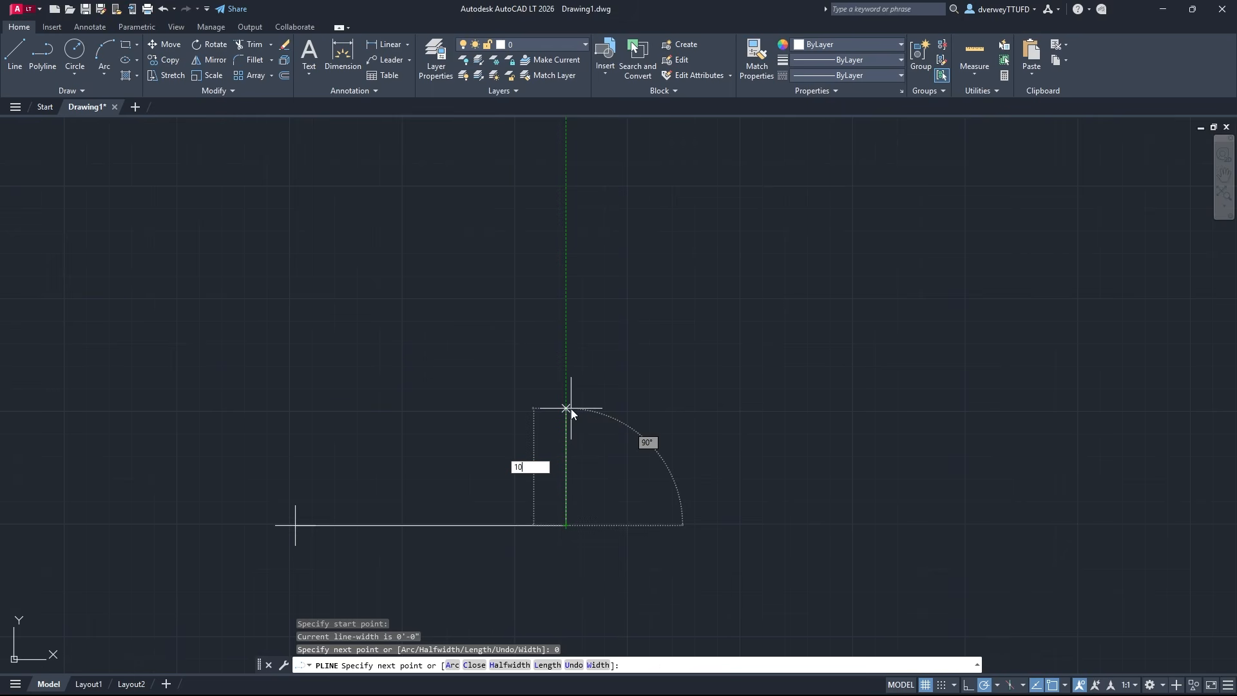
{"action": "type", "text": "'"}
{"action": "key", "text": "Tab"}
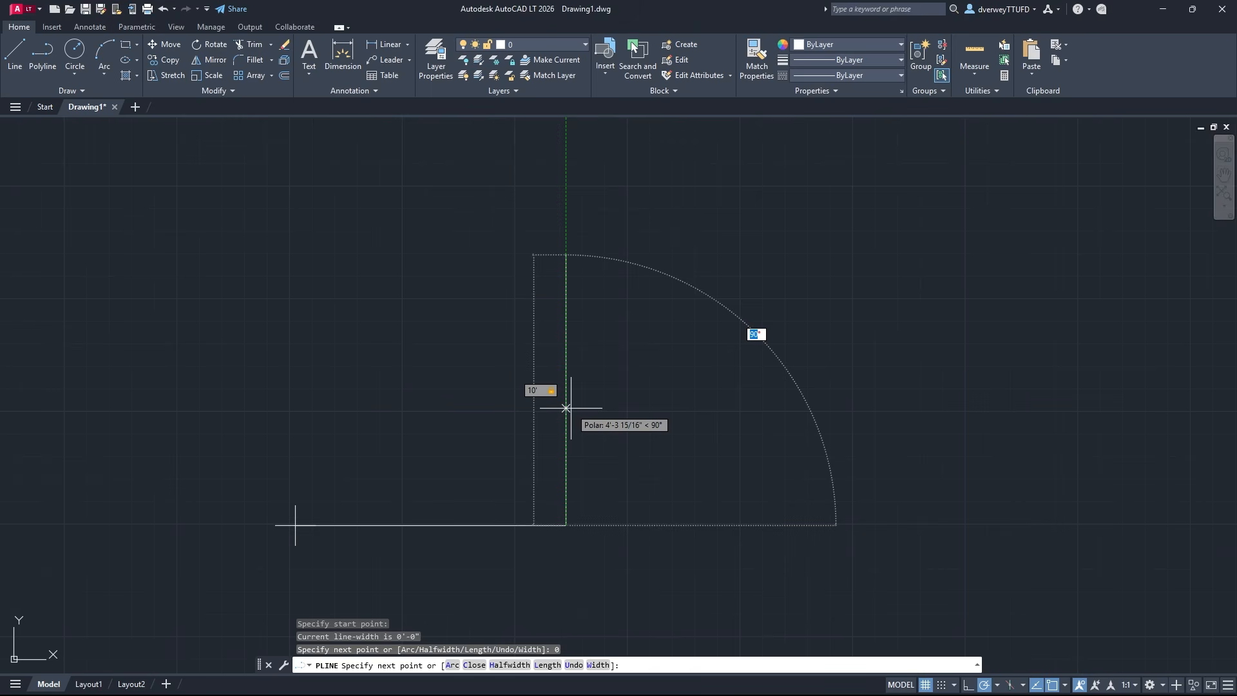
{"action": "type", "text": "90"}
{"action": "key", "text": "Return"}
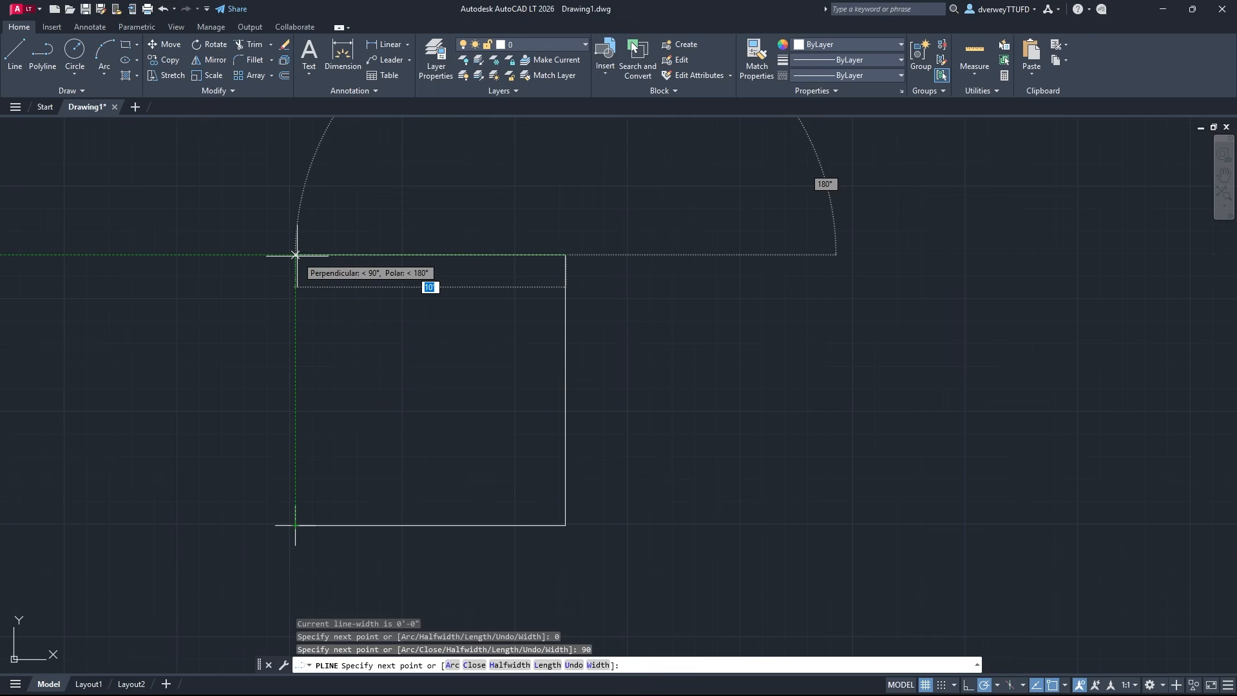
{"action": "left_click", "coordinate": [295, 255]}
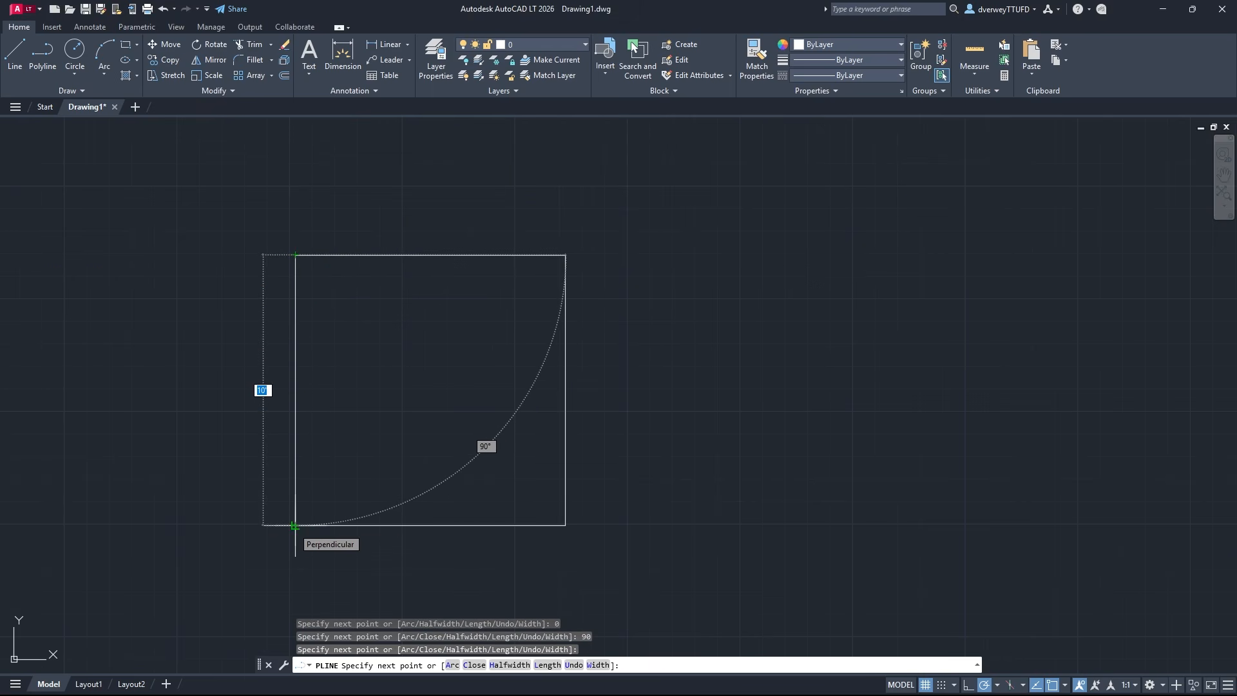
{"action": "left_click", "coordinate": [295, 526]}
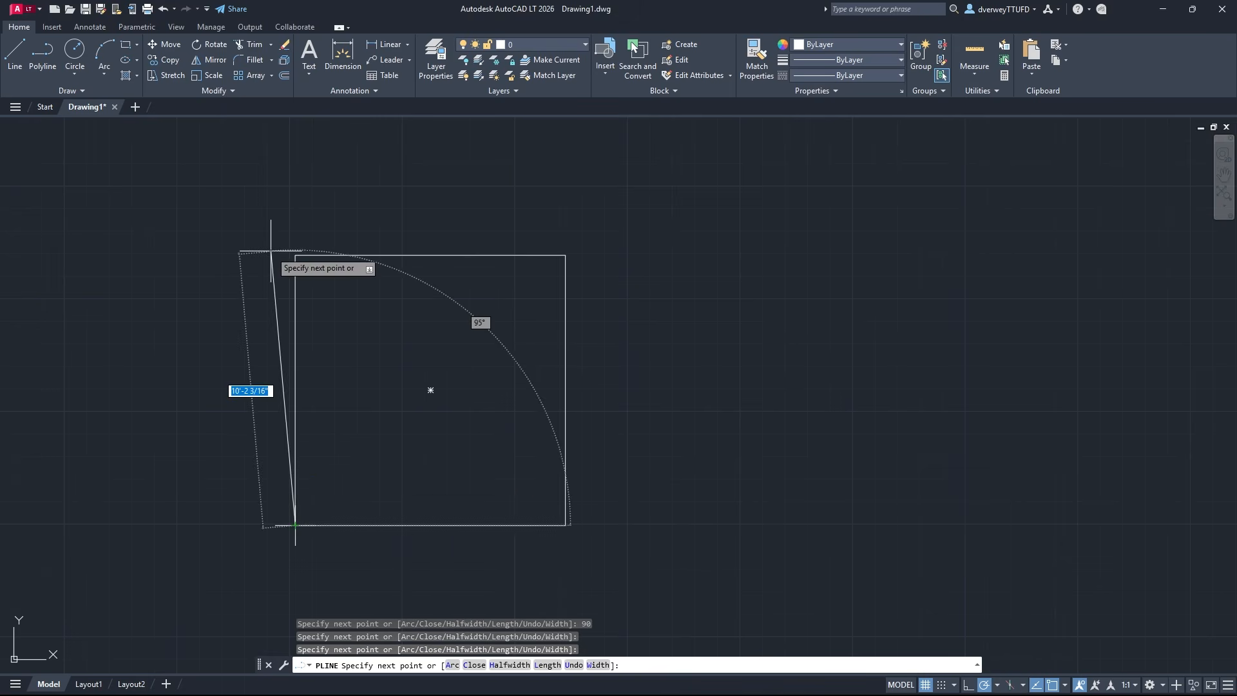
{"action": "key", "text": "Escape"}
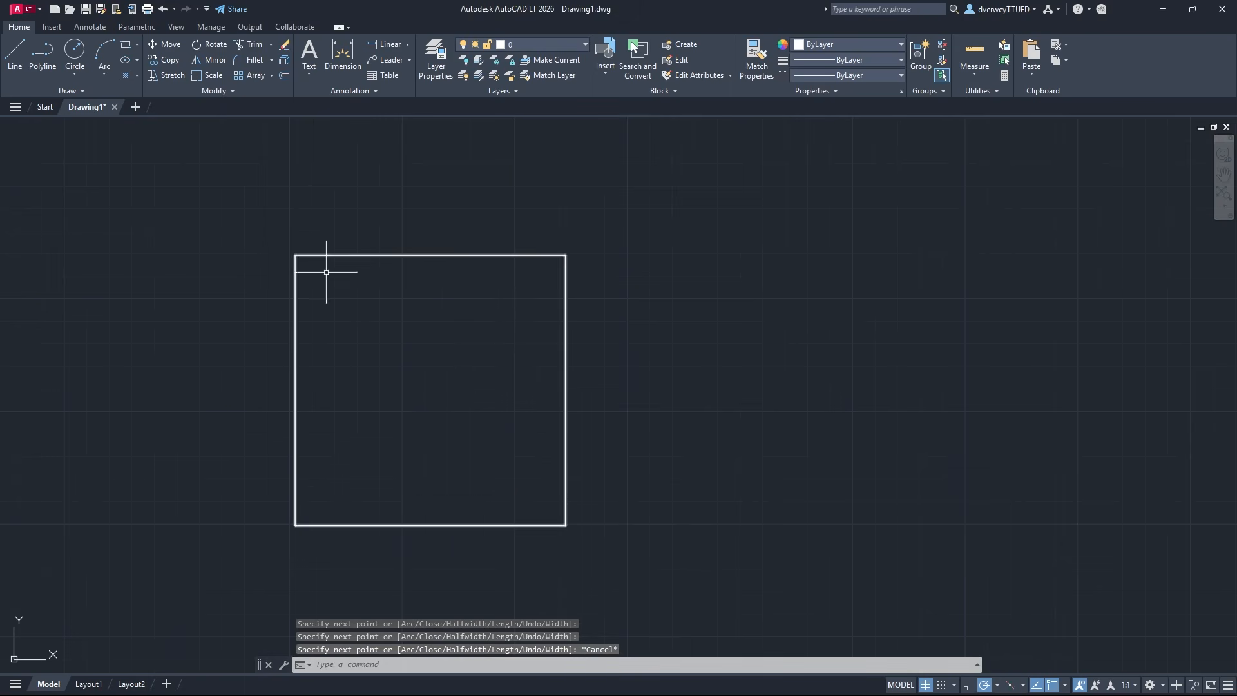
{"action": "left_click", "coordinate": [606, 570]}
{"action": "left_click", "coordinate": [229, 232]}
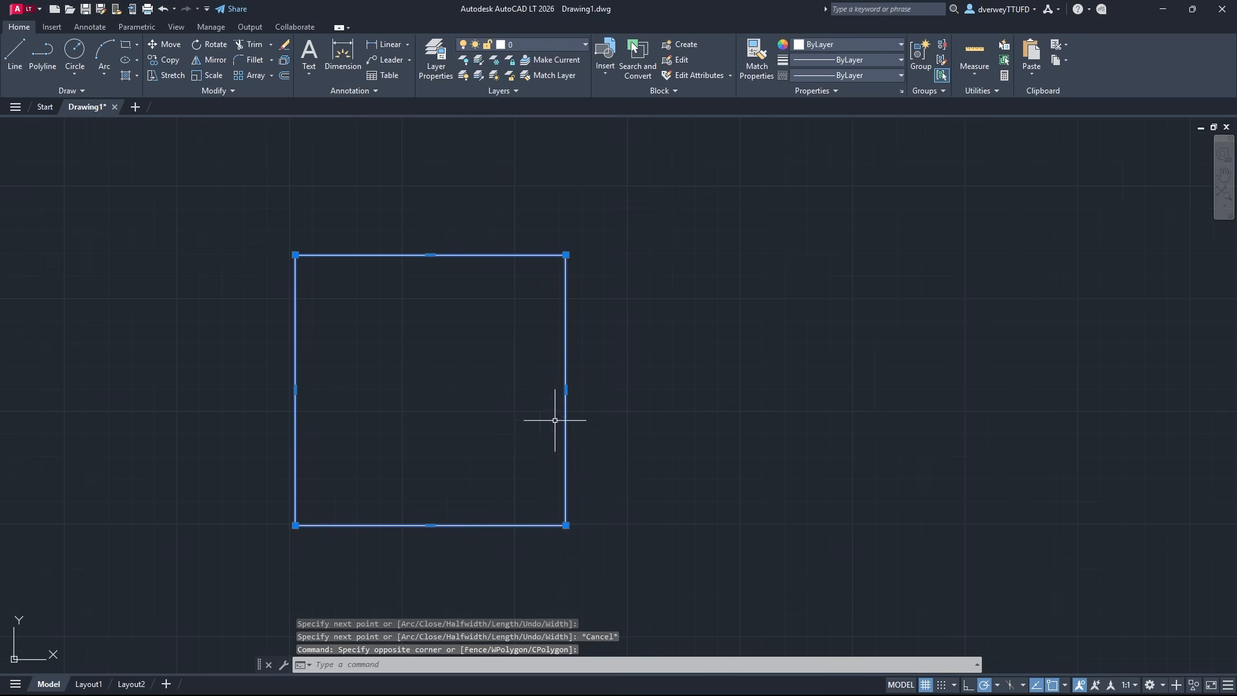
{"action": "key", "text": "Escape"}
{"action": "left_click", "coordinate": [613, 456]}
{"action": "left_click", "coordinate": [489, 395]}
{"action": "key", "text": "Escape"}
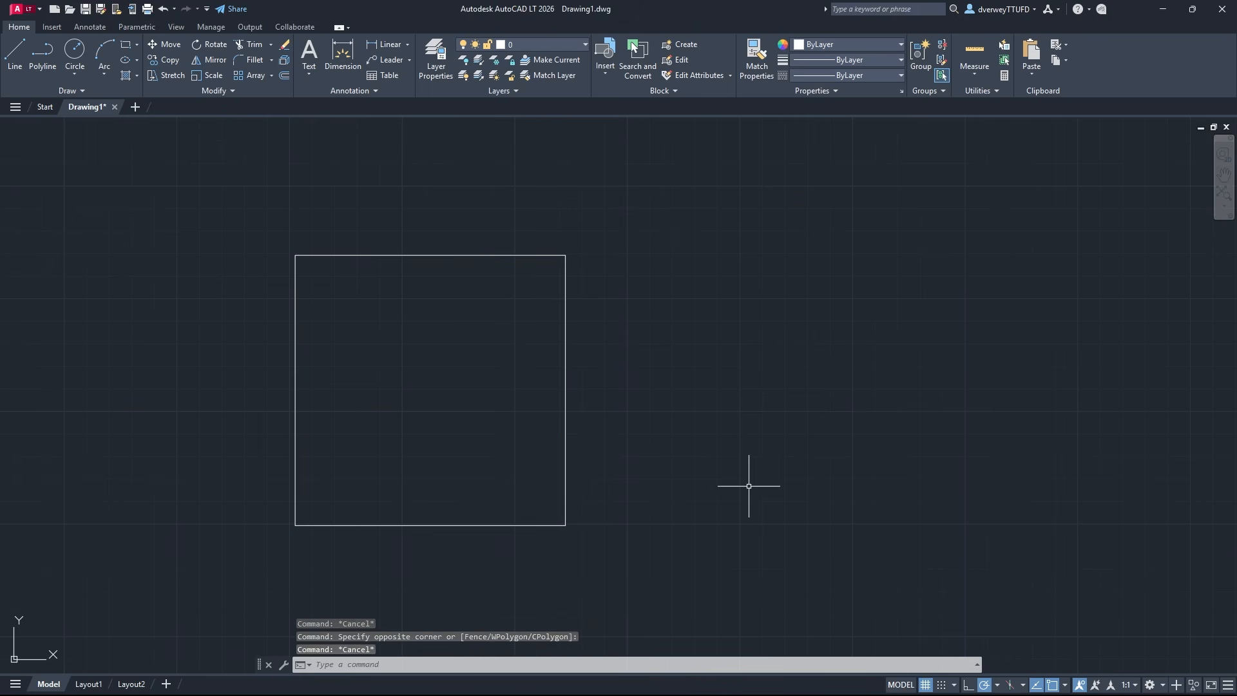
Draw a horizontal line above the square, slightly wider than the square and starting roughly in line with its left side
{"action": "mouse_move", "coordinate": [496, 412]}
{"action": "middle_mouse_down"}
{"action": "mouse_move", "coordinate": [570, 398]}
{"action": "mouse_move", "coordinate": [523, 443]}
{"action": "middle_mouse_up"}
{"action": "middle_click_drag", "start_coordinate": [444, 254], "coordinate": [489, 545]}
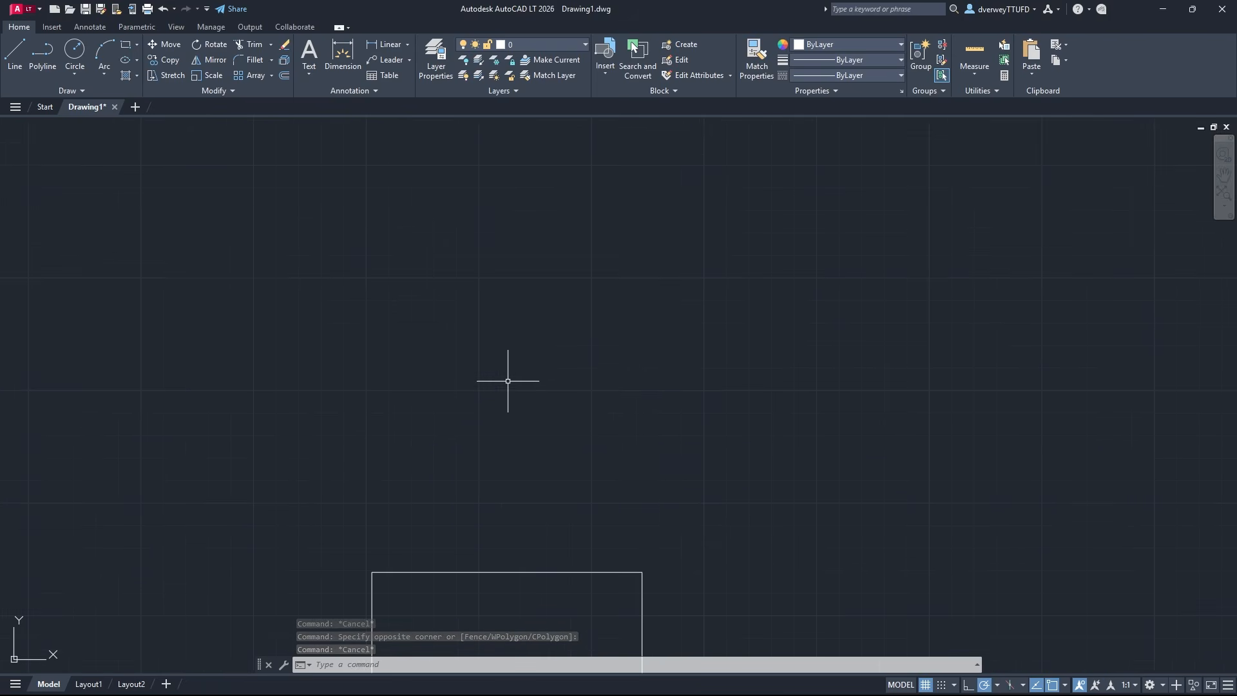
{"action": "left_click", "coordinate": [14, 52]}
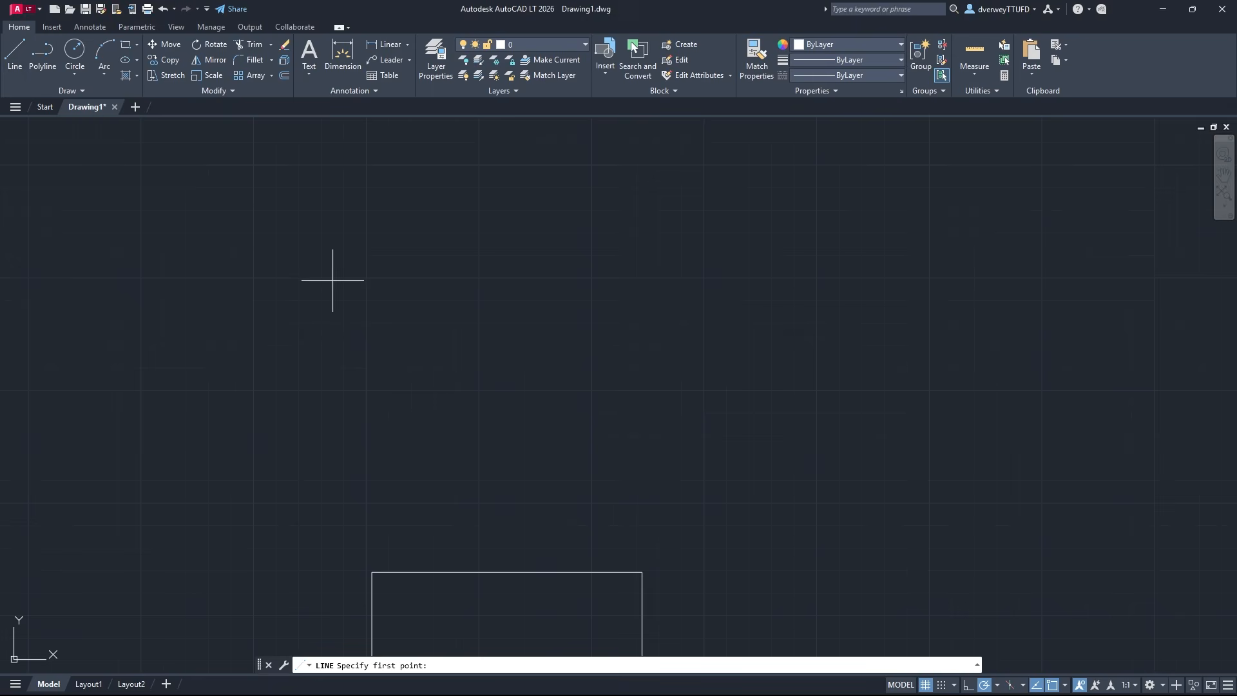
{"action": "left_click", "coordinate": [366, 391]}
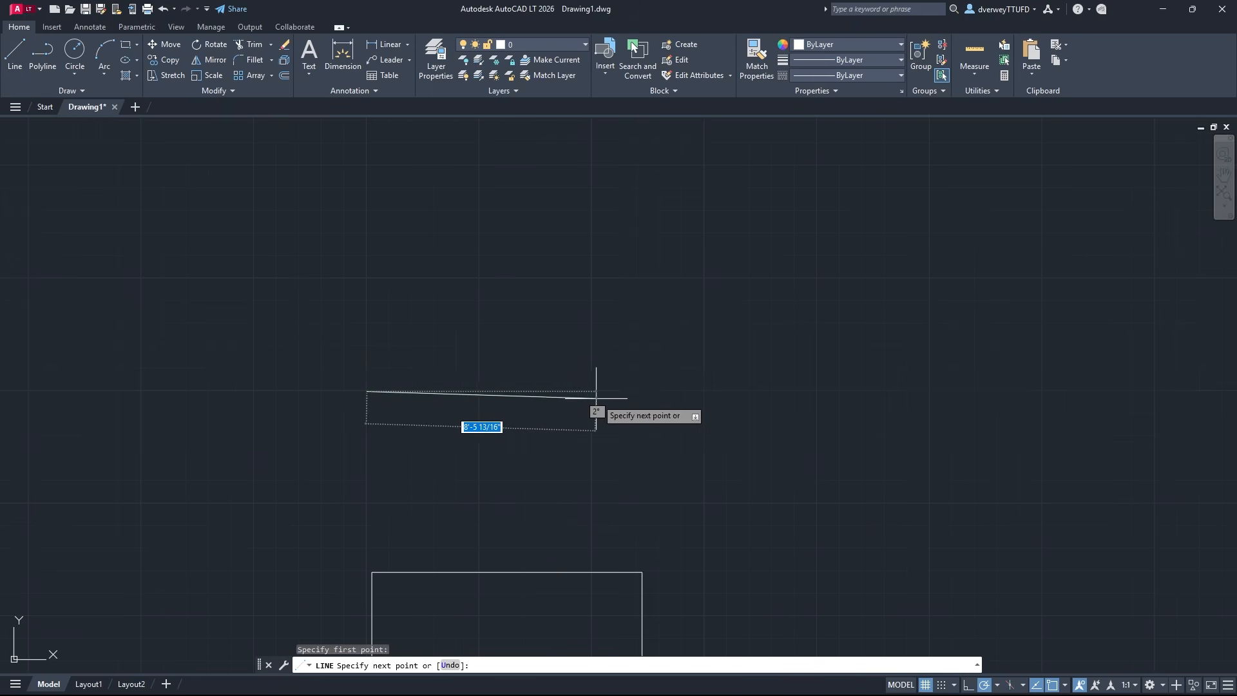
{"action": "left_click", "coordinate": [702, 391]}
{"action": "key", "text": "Escape"}
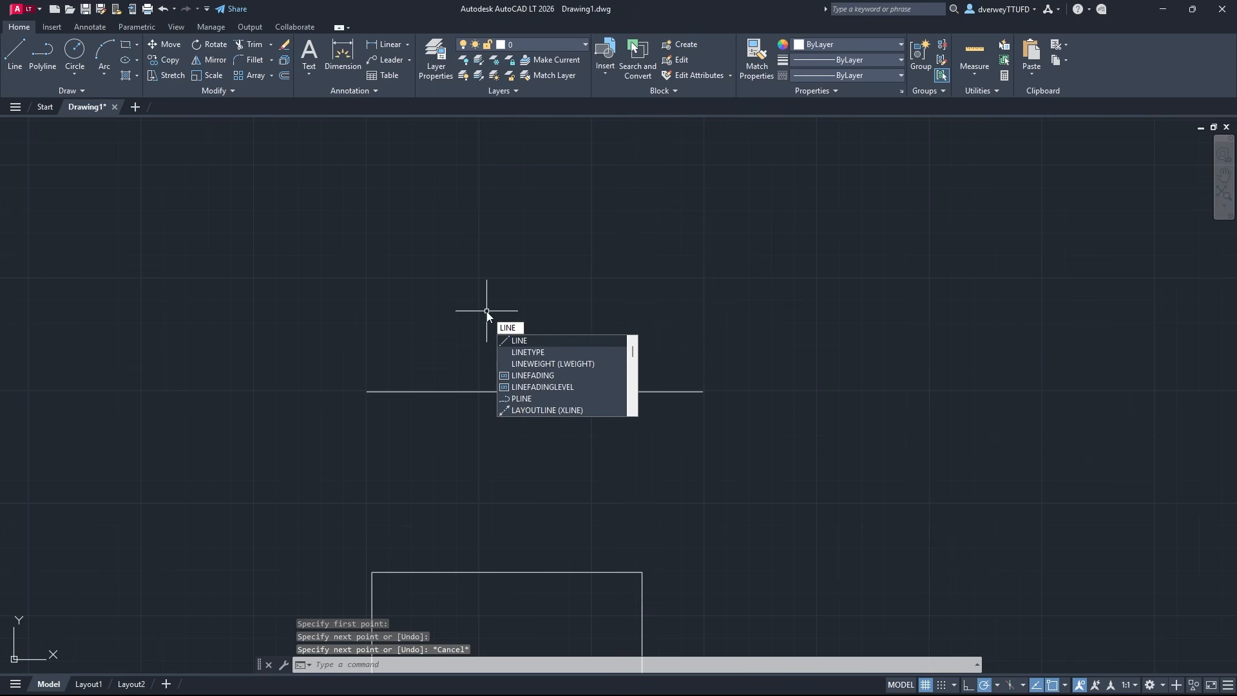
{"action": "key", "text": "Escape"}
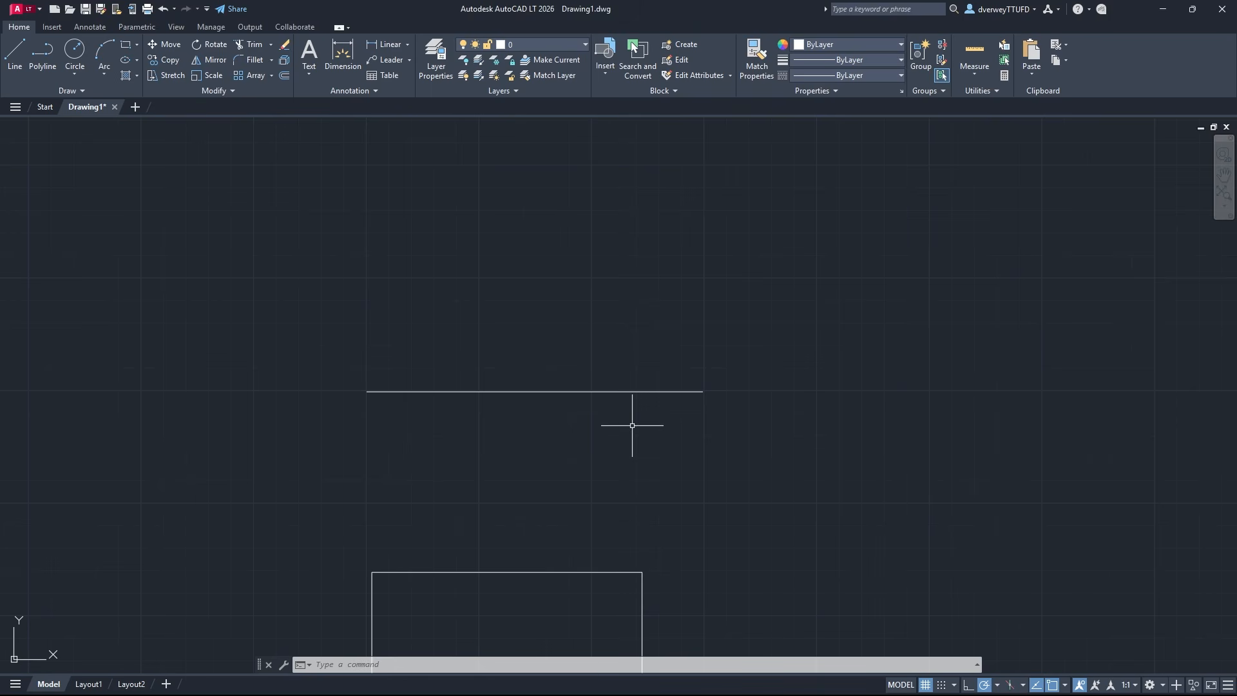
Offset the horizontal line 6" downward
{"action": "type", "text": "offset"}
{"action": "key", "text": "Return"}
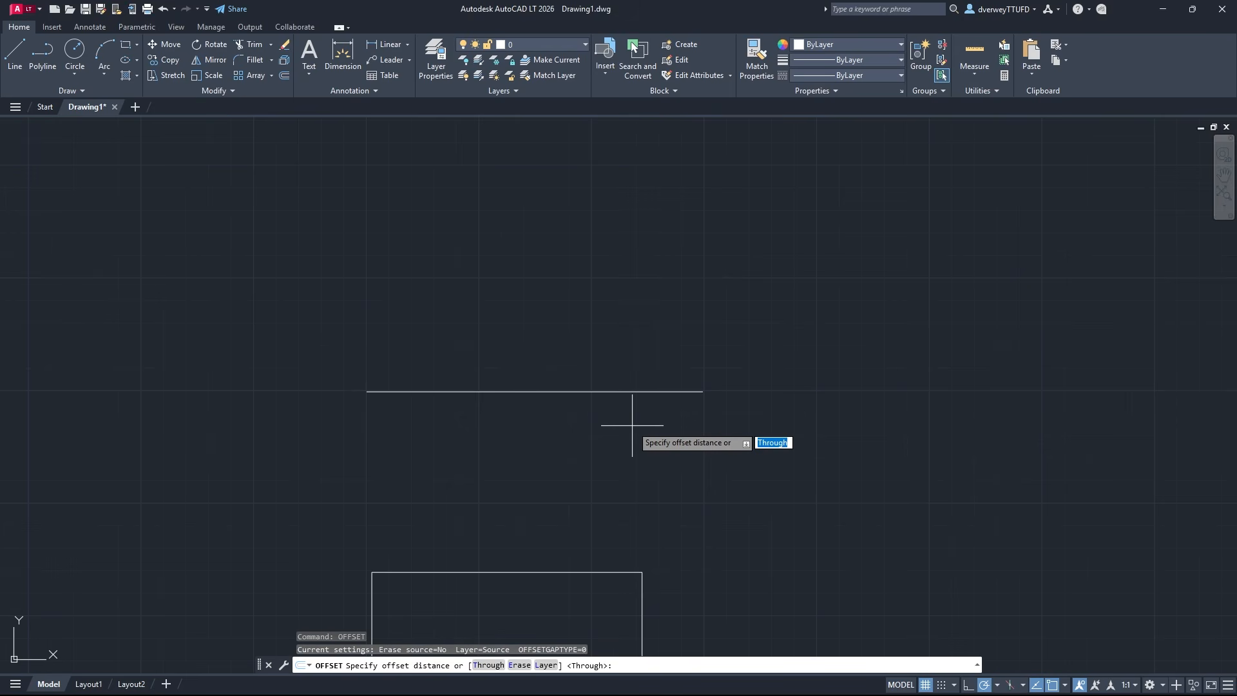
{"action": "key", "text": "Down"}
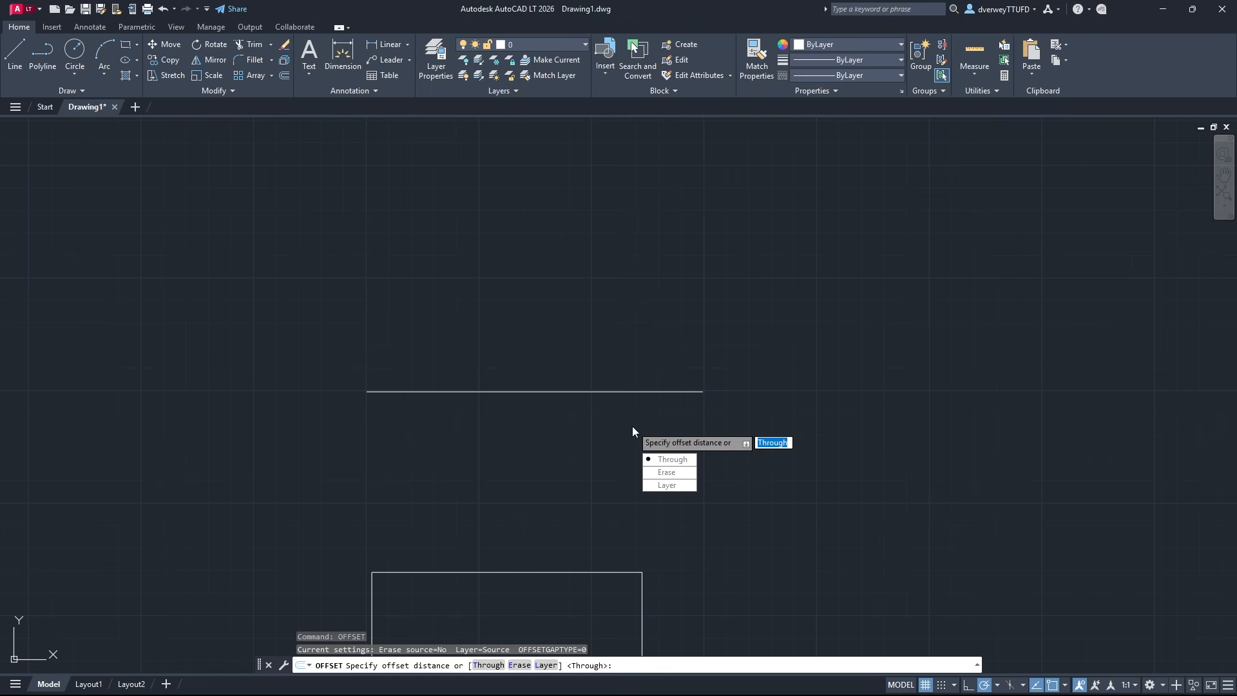
{"action": "type", "text": "6\""}
{"action": "key", "text": "Return"}
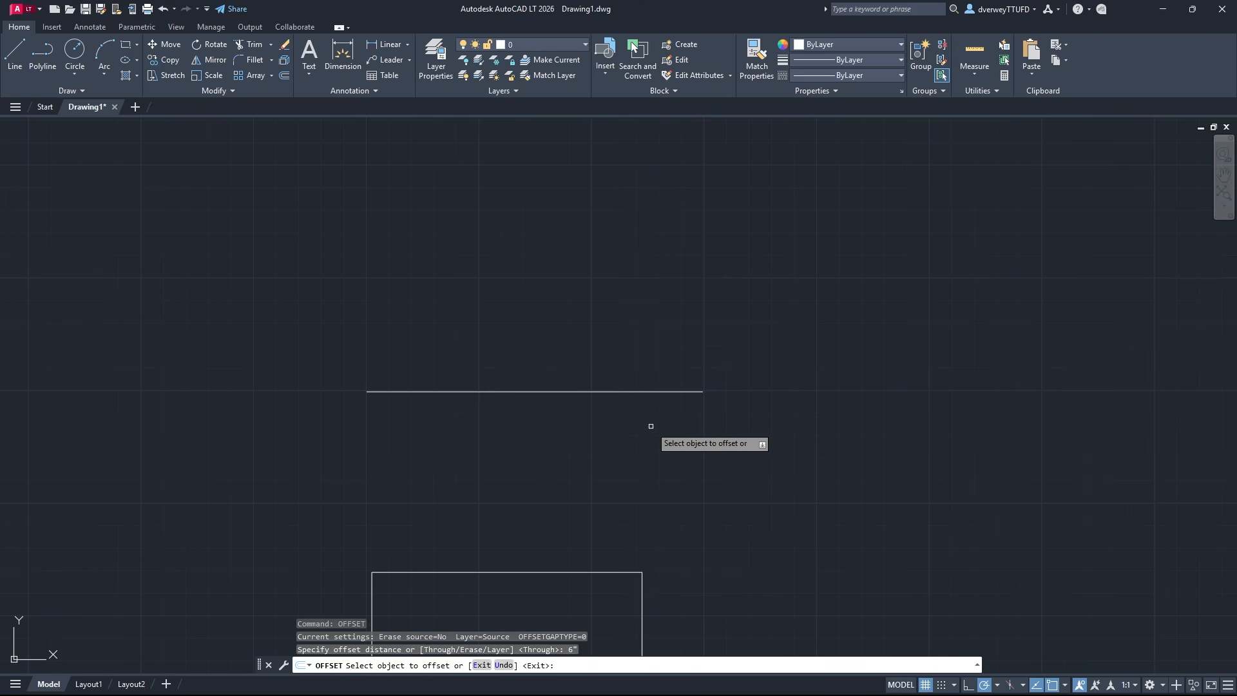
{"action": "left_click", "coordinate": [658, 389]}
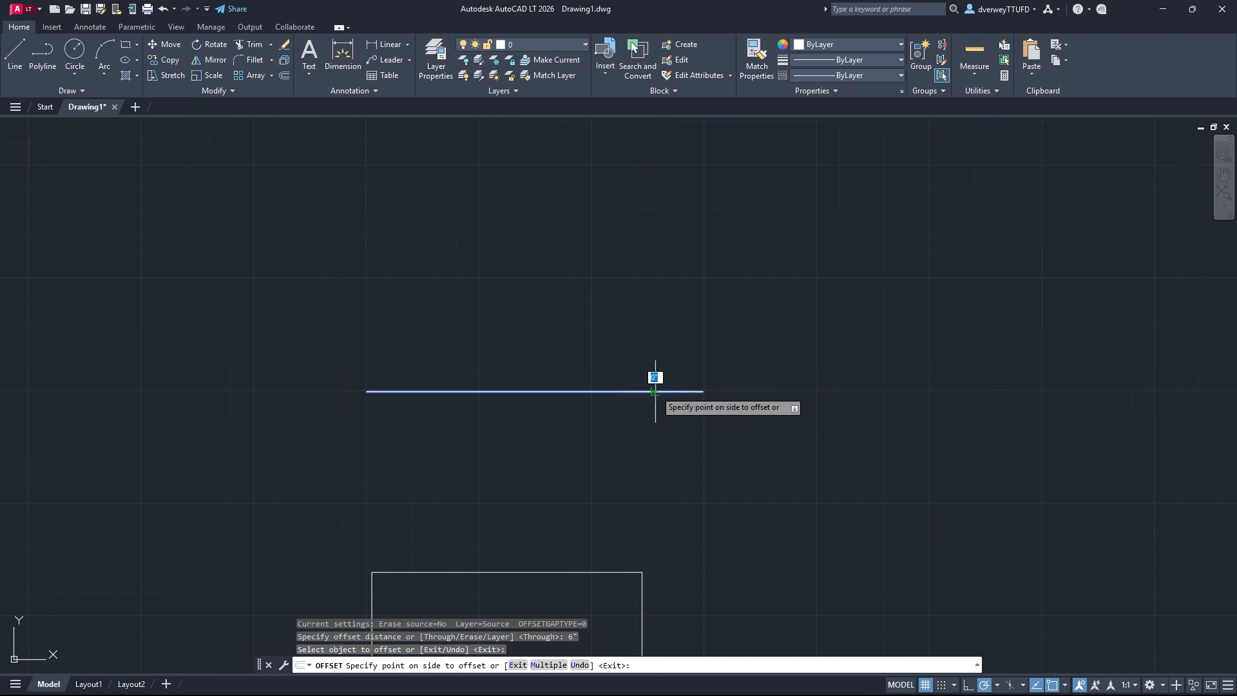
{"action": "left_click", "coordinate": [676, 440]}
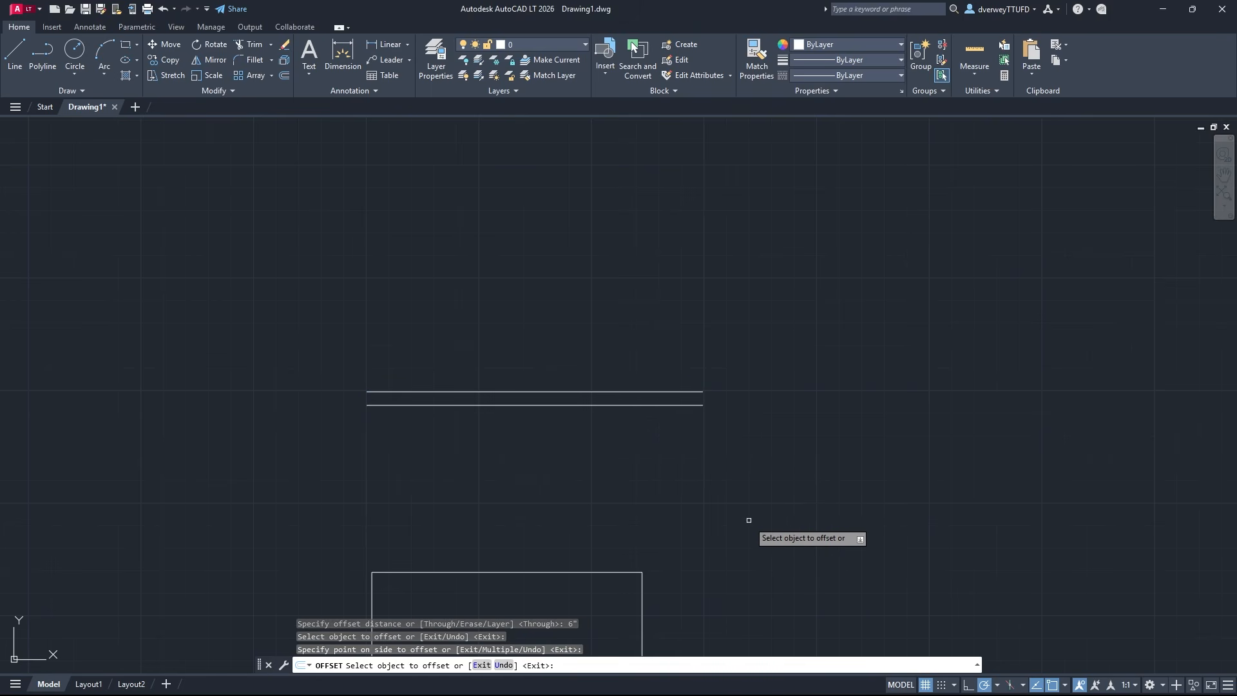
Offset the square outward at the same 6" distance
{"action": "middle_click_drag", "start_coordinate": [690, 601], "coordinate": [675, 367]}
{"action": "left_click", "coordinate": [626, 430]}
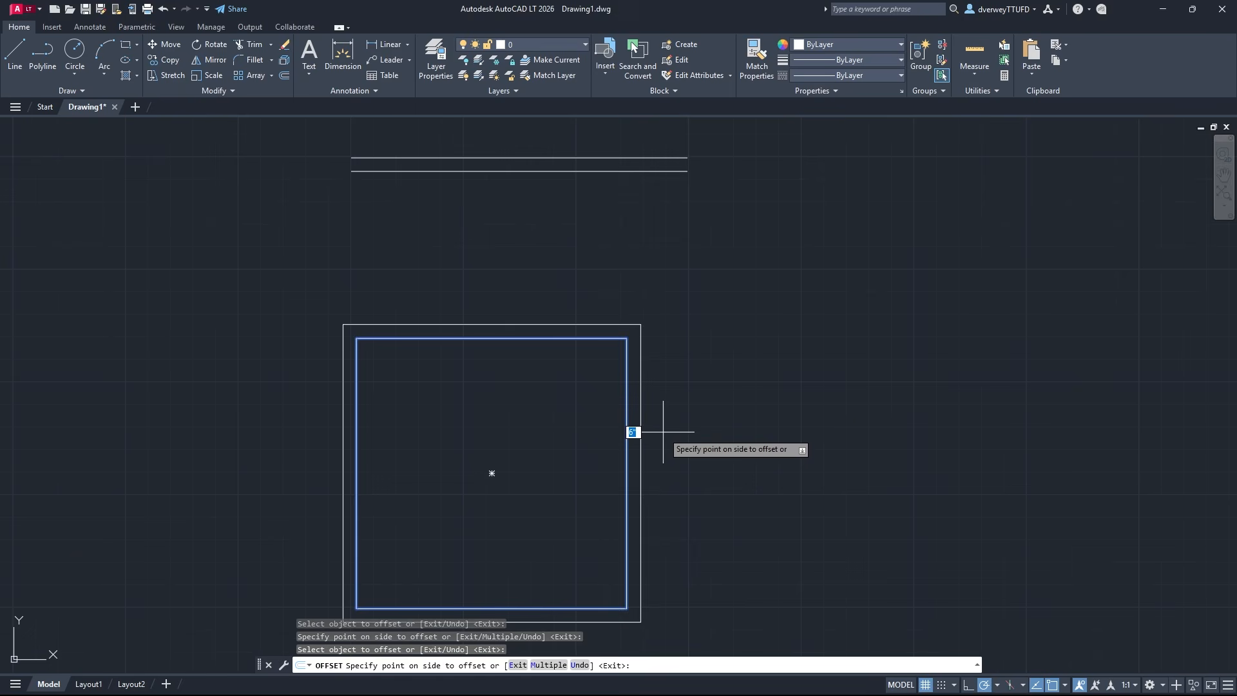
{"action": "middle_click_drag", "start_coordinate": [713, 450], "coordinate": [756, 401]}
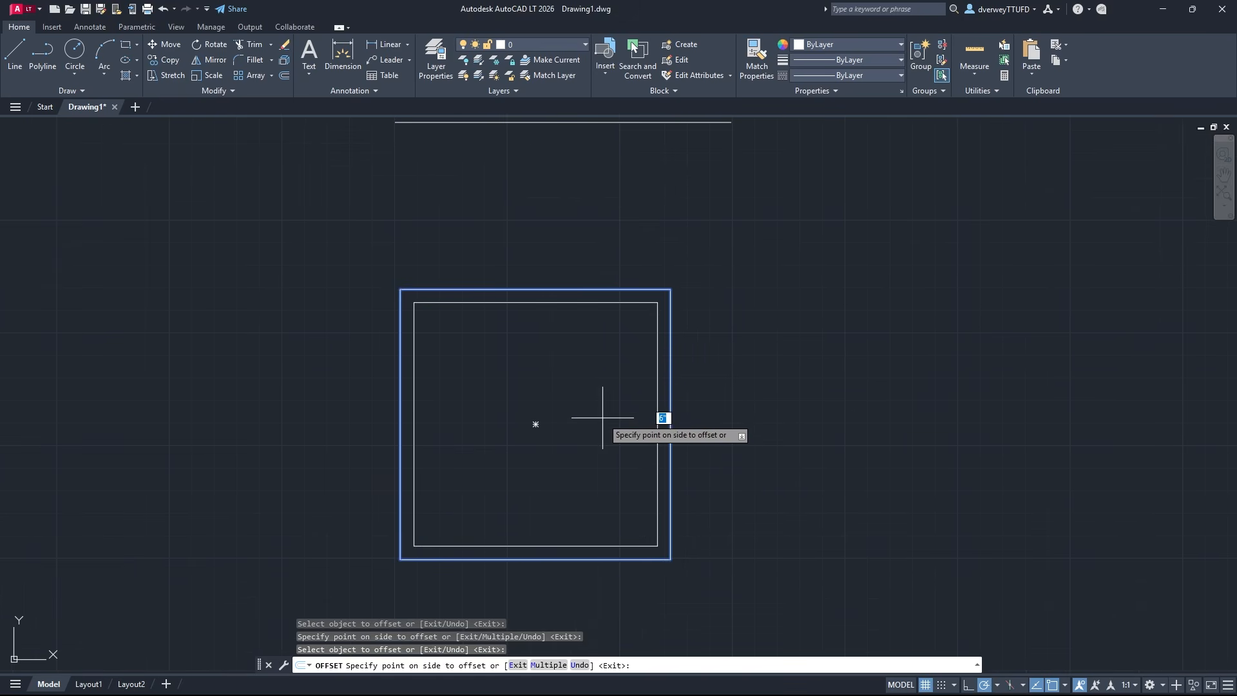
{"action": "left_click", "coordinate": [760, 423]}
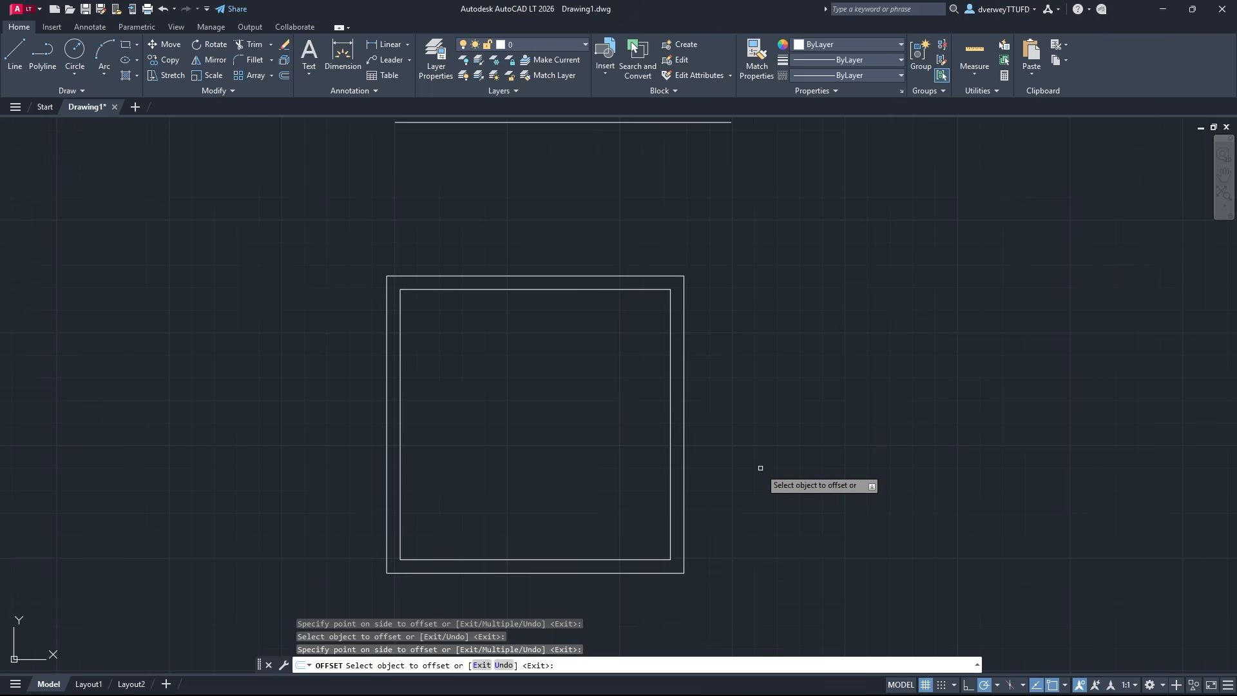
{"action": "key", "text": "Escape"}
{"action": "middle_click_drag", "start_coordinate": [760, 326], "coordinate": [732, 346]}
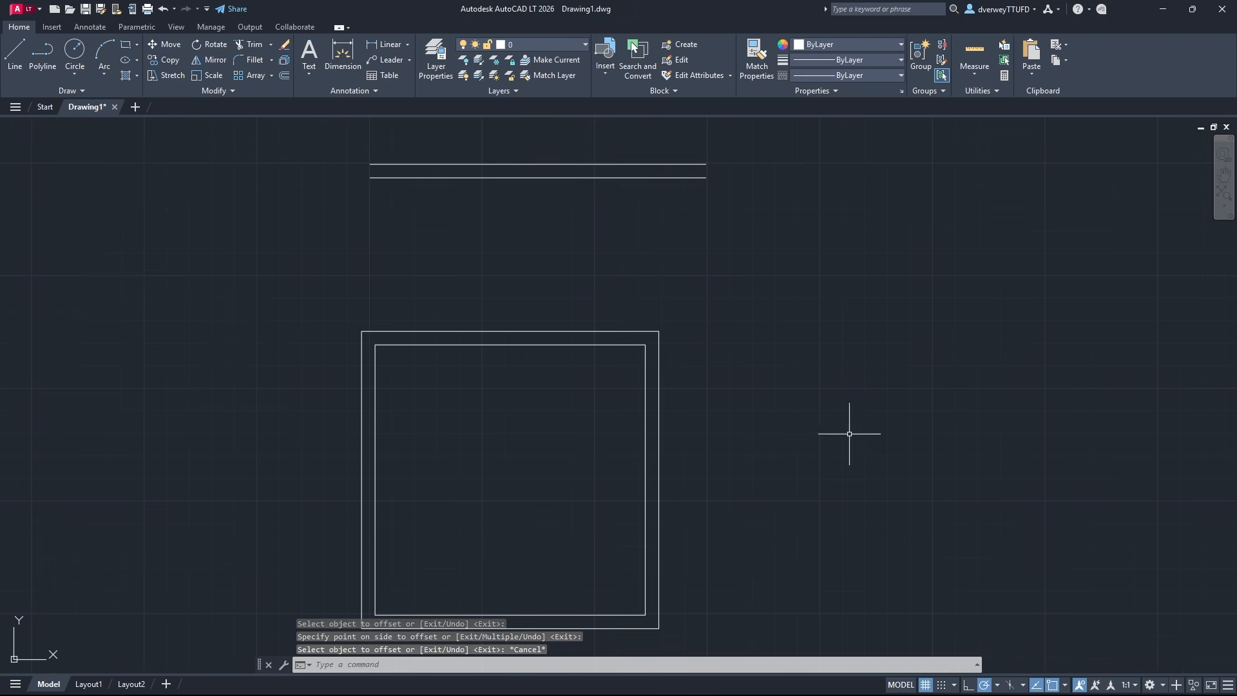
{"action": "mouse_move", "coordinate": [803, 309]}
{"action": "middle_mouse_down"}
{"action": "mouse_move", "coordinate": [754, 339]}
{"action": "mouse_move", "coordinate": [742, 367]}
{"action": "middle_mouse_up"}
{"action": "left_click", "coordinate": [76, 53]}
{"action": "middle_click_drag", "start_coordinate": [868, 365], "coordinate": [587, 395]}
{"action": "left_click", "coordinate": [76, 75]}
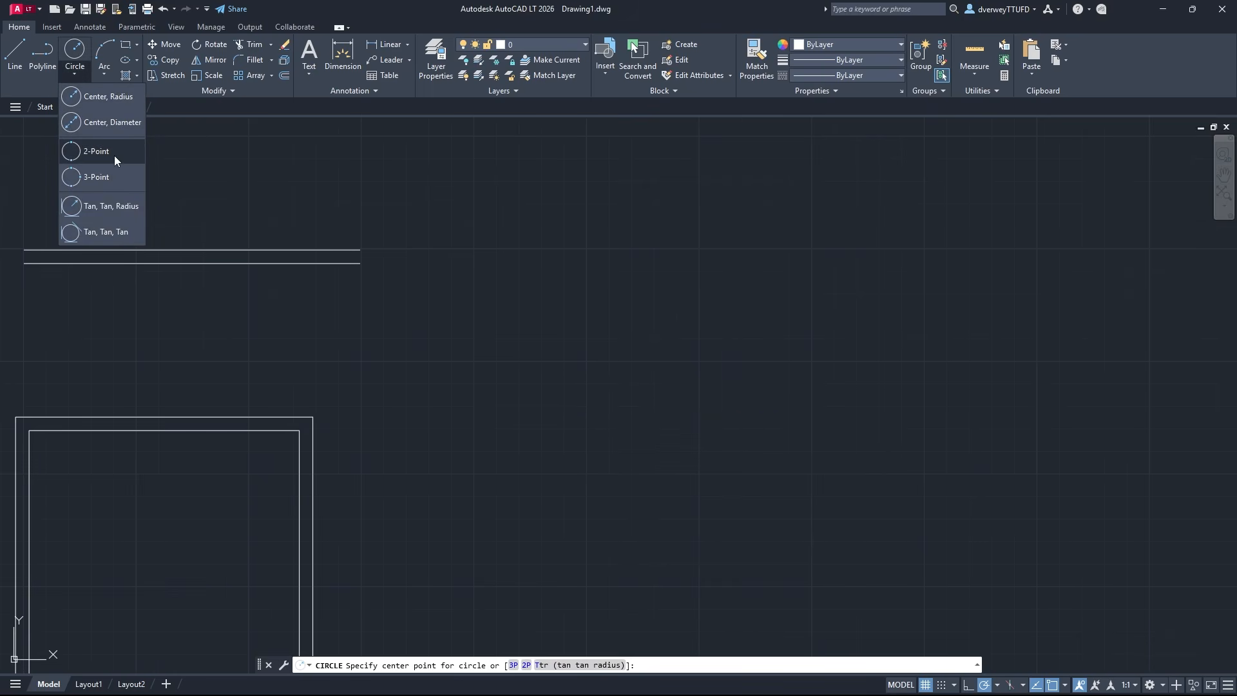
{"action": "left_click", "coordinate": [75, 52]}
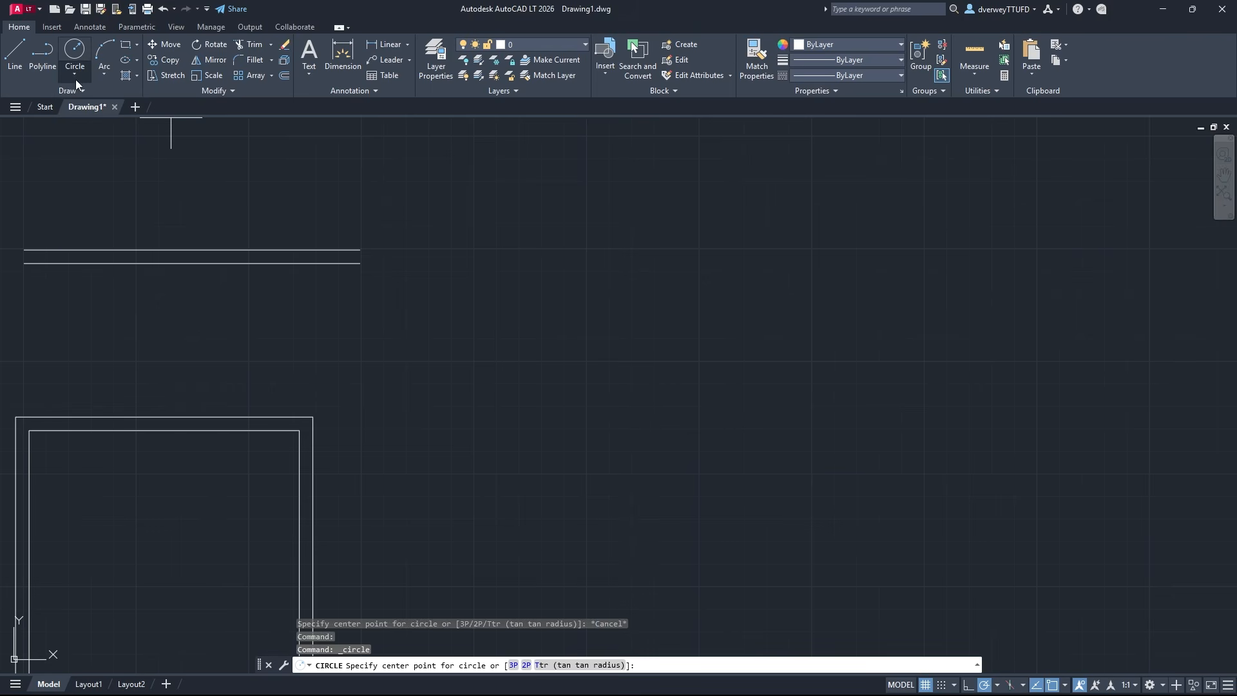
{"action": "left_click", "coordinate": [602, 398]}
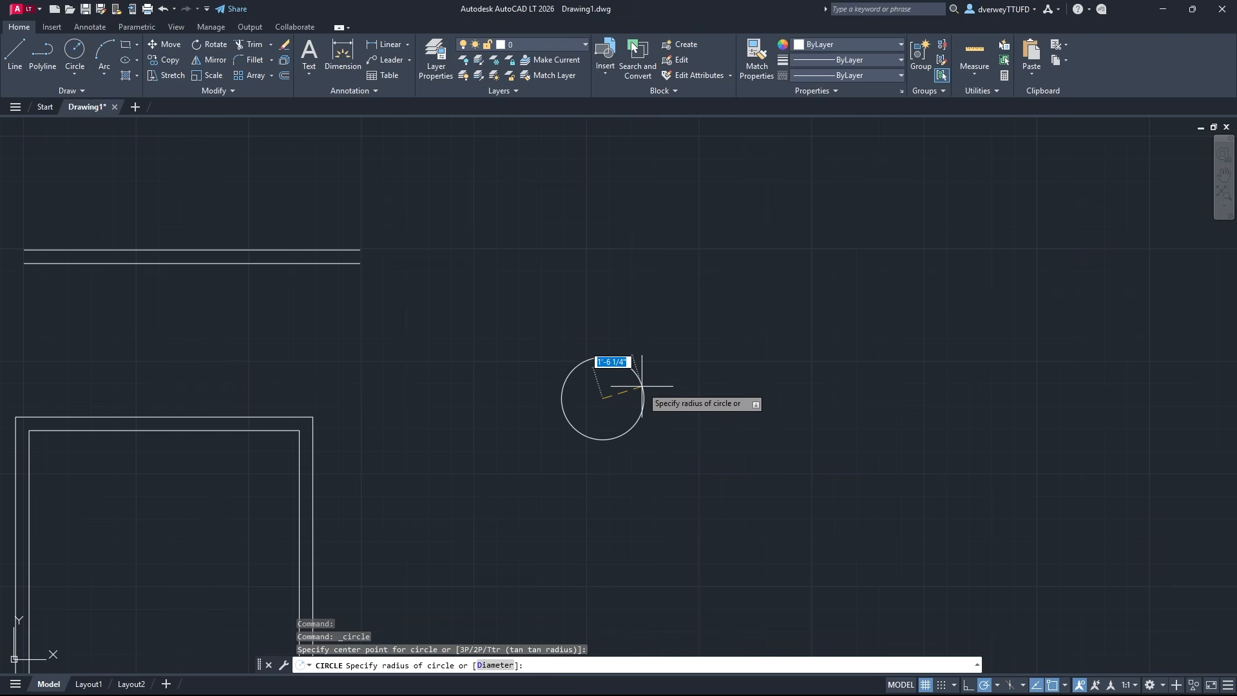
{"action": "key", "text": "Escape"}
Draw a circle from the inner square's geometric center with its radius reaching perpendicular to the square's right side
{"action": "left_click", "coordinate": [77, 50]}
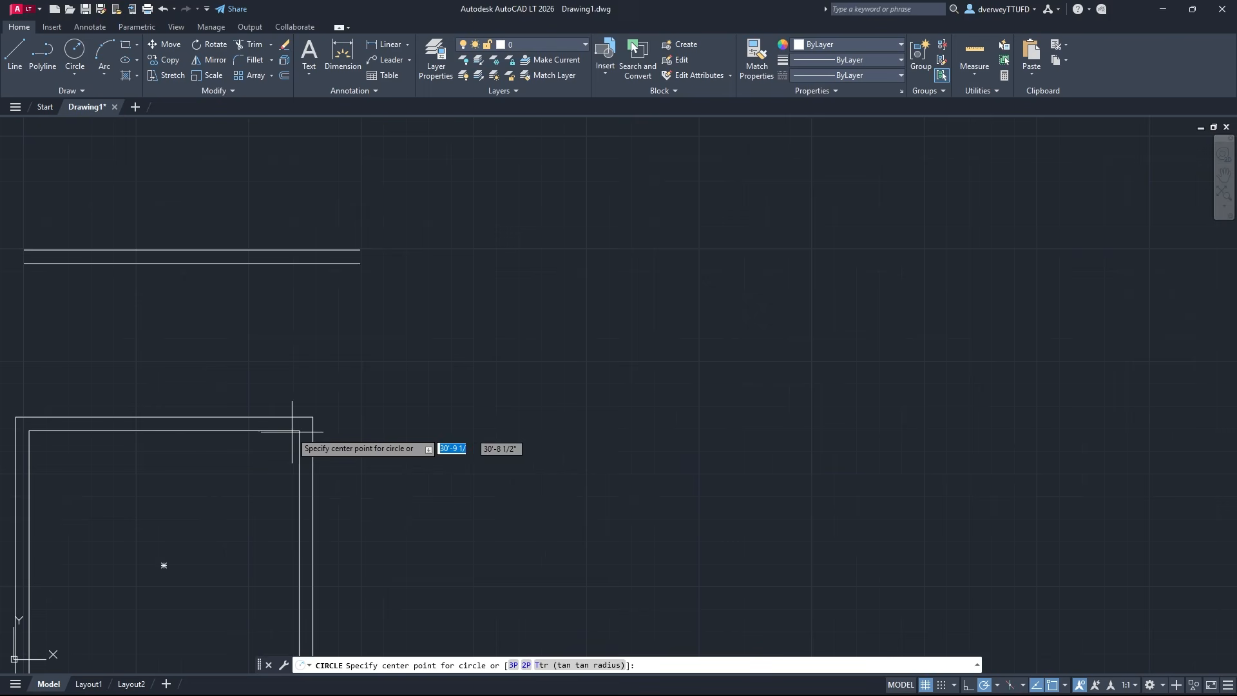
{"action": "middle_click_drag", "start_coordinate": [165, 565], "coordinate": [375, 419]}
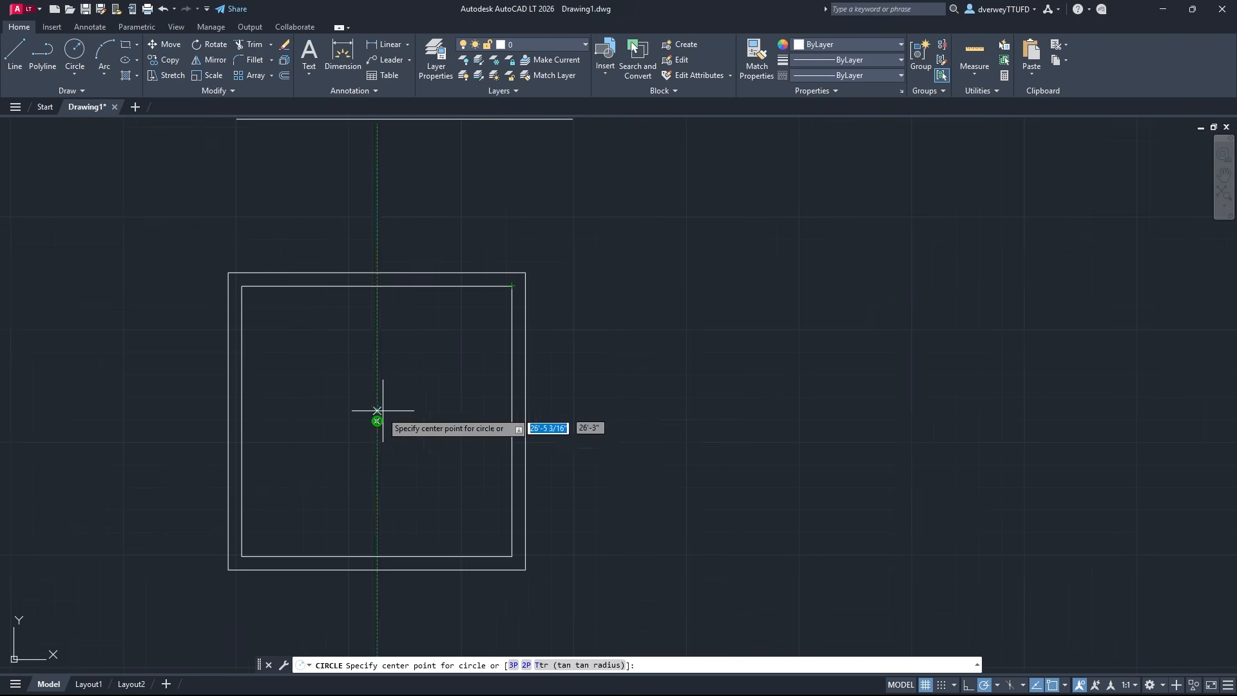
{"action": "left_click", "coordinate": [377, 421]}
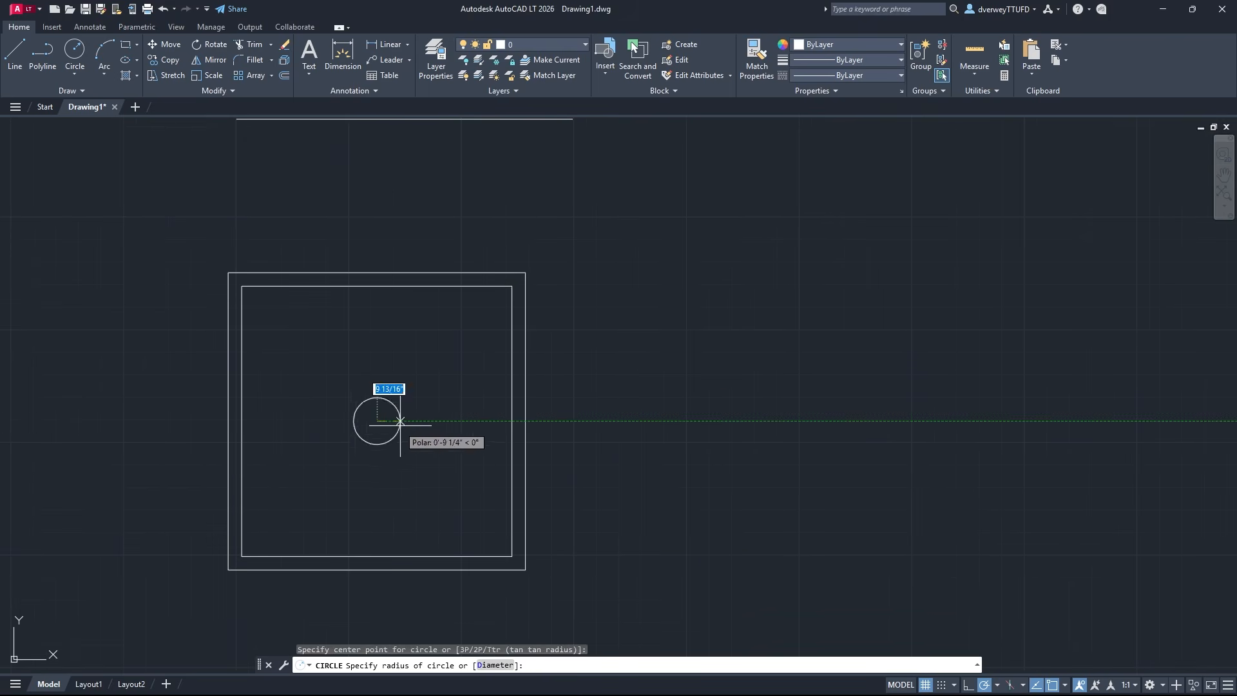
{"action": "left_click", "coordinate": [510, 420]}
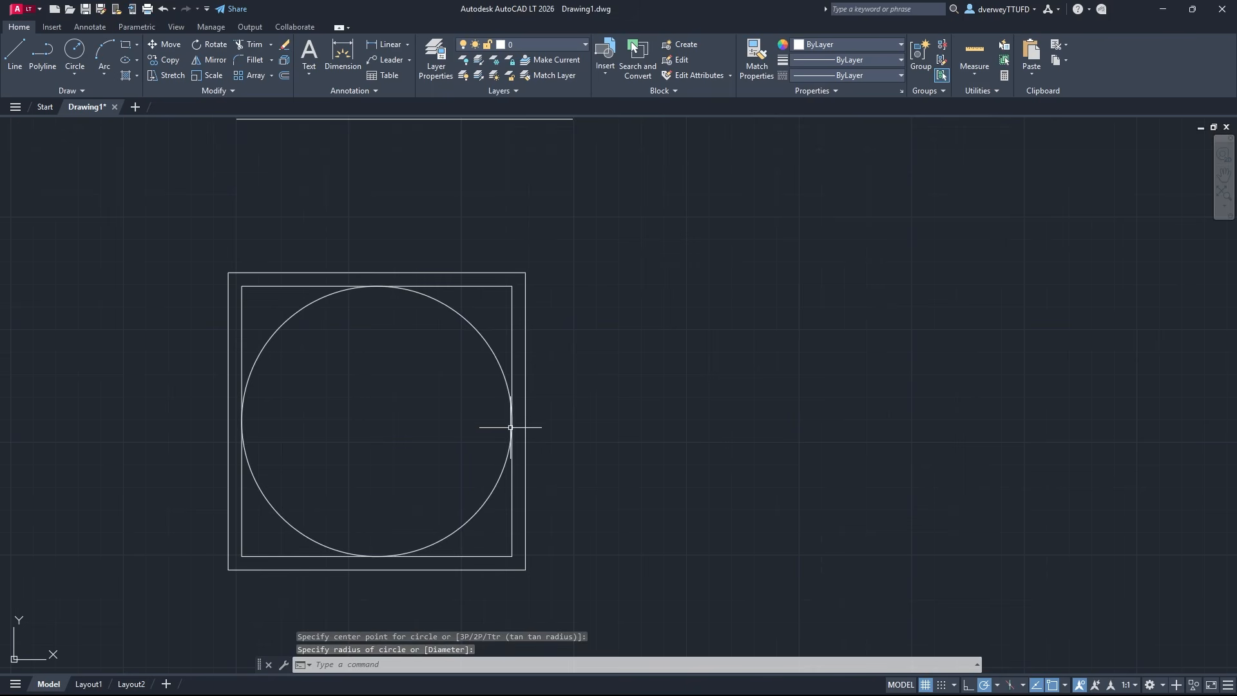
Draw a three-point arc from the outer square's upper-right corner, bulging outward to the right, ending at its lower-right corner
{"action": "middle_click_drag", "start_coordinate": [554, 407], "coordinate": [532, 520]}
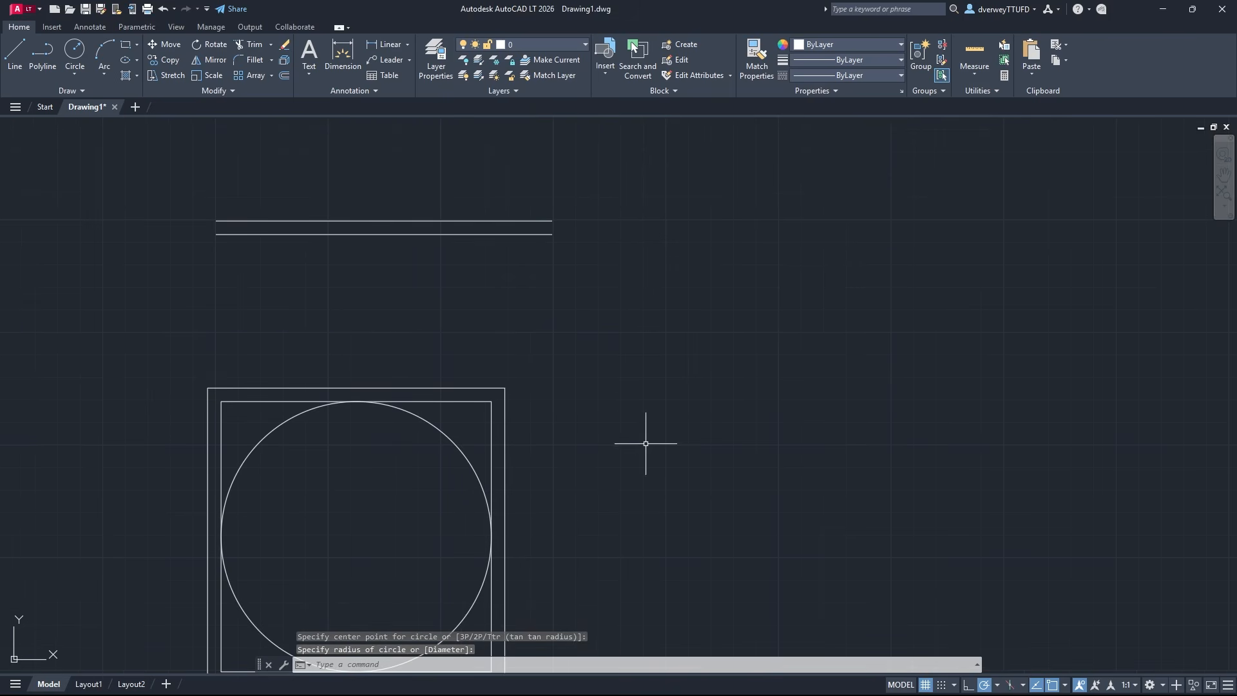
{"action": "middle_click_drag", "start_coordinate": [660, 355], "coordinate": [557, 281]}
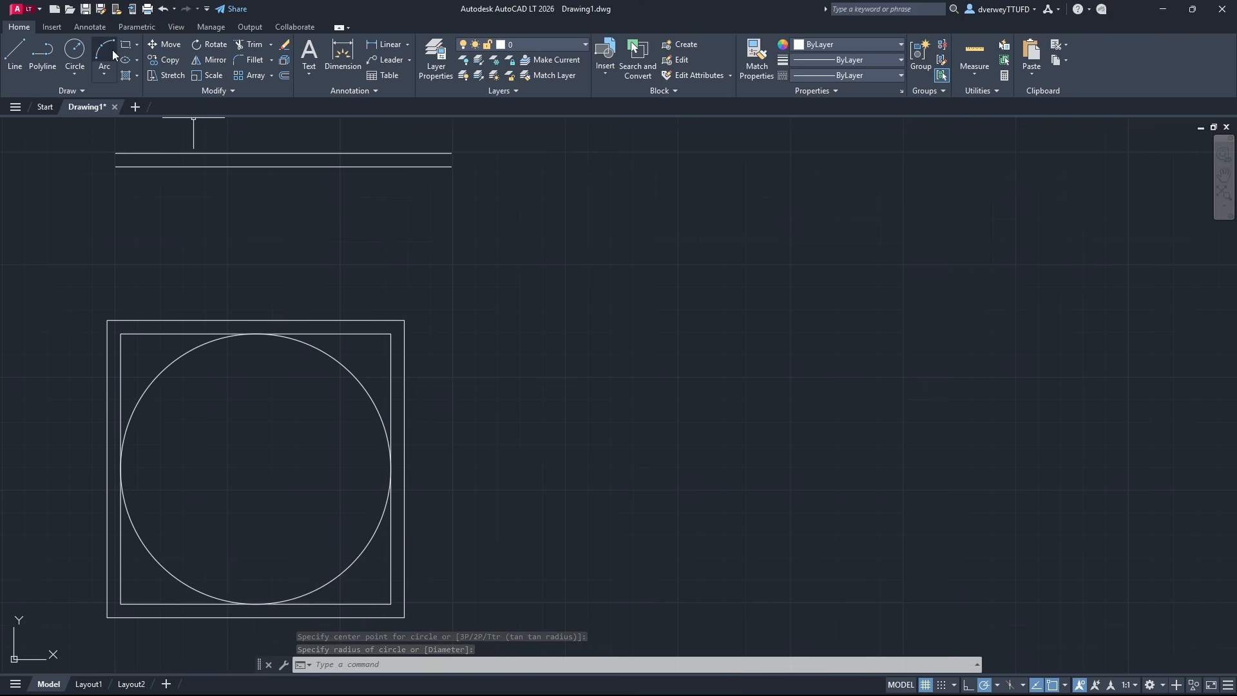
{"action": "left_click", "coordinate": [104, 72]}
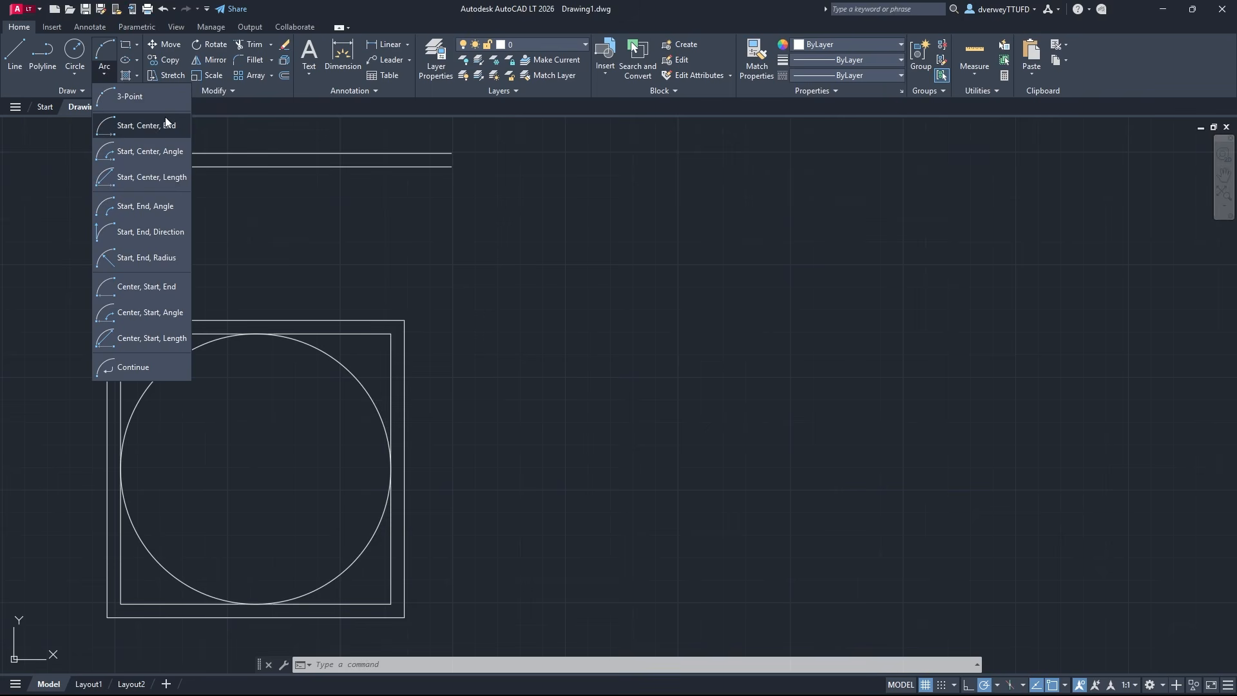
{"action": "left_click", "coordinate": [165, 101]}
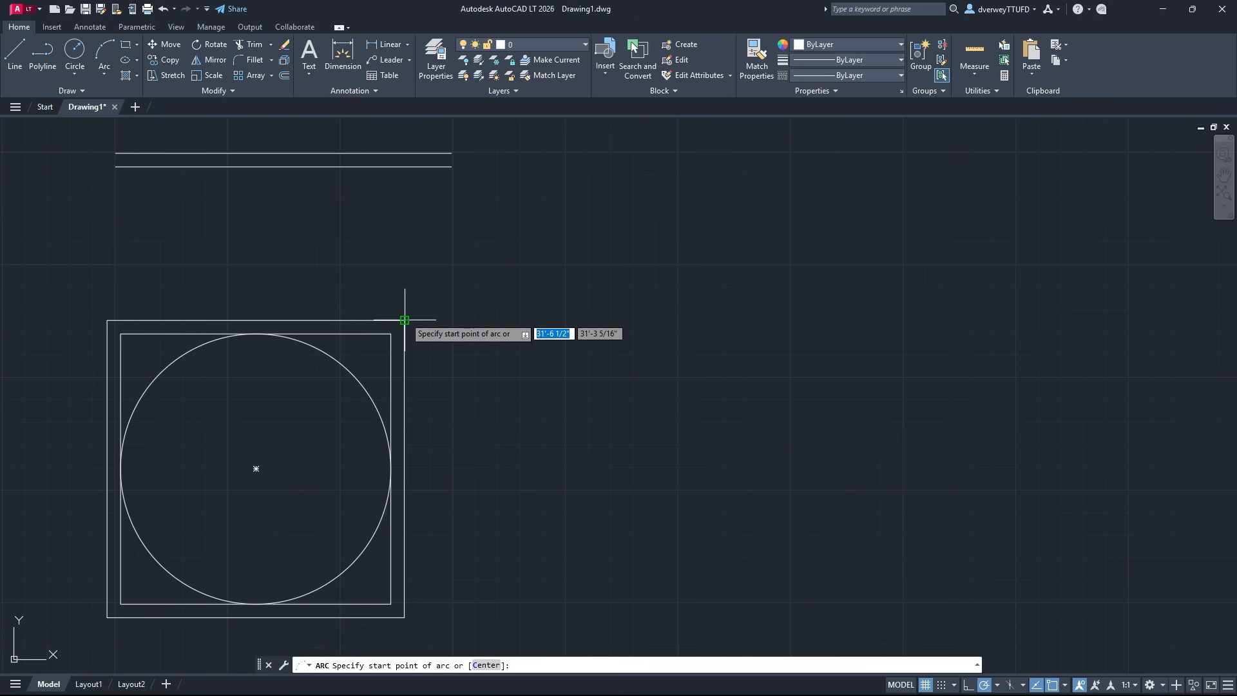
{"action": "left_click", "coordinate": [405, 319]}
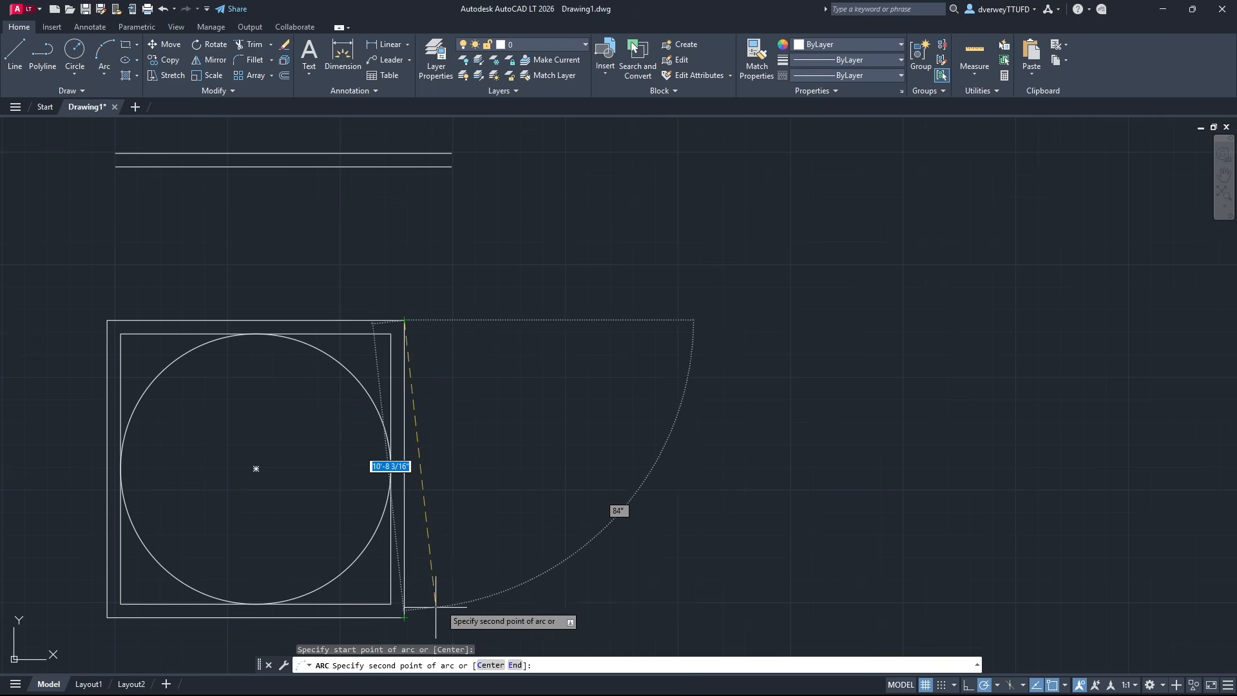
{"action": "left_click", "coordinate": [568, 453]}
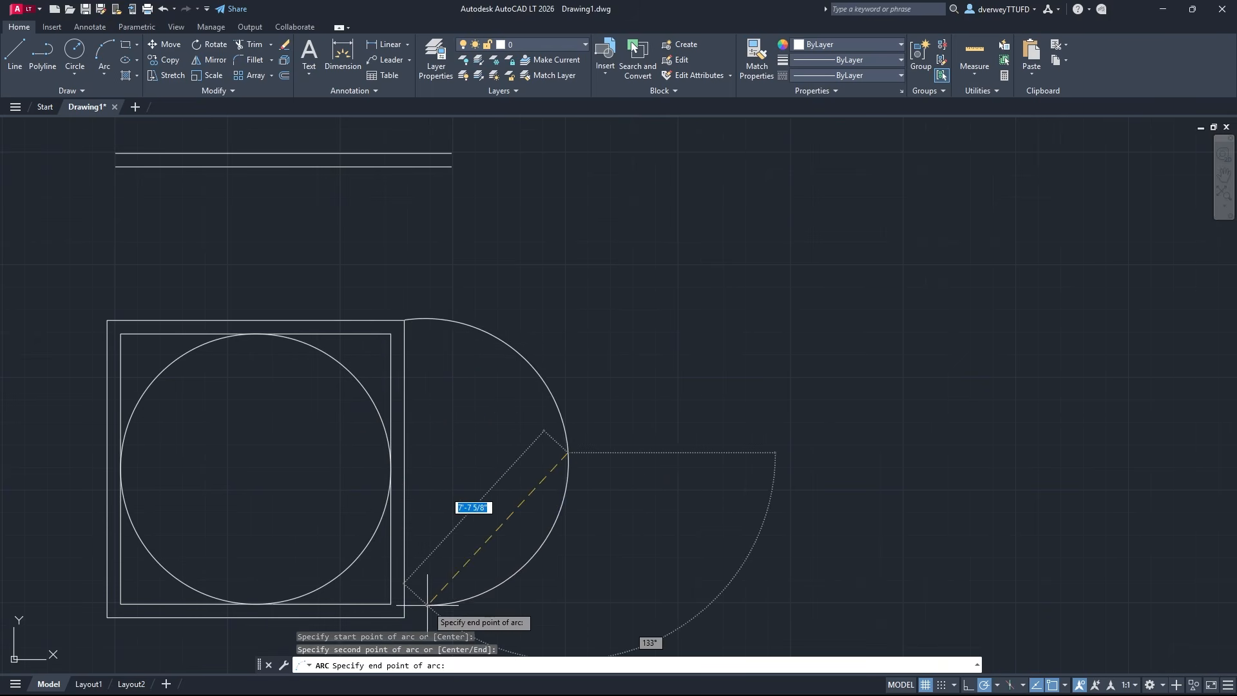
{"action": "left_click", "coordinate": [405, 617]}
Draw a rectangle about 12'-6" wide above the two parallel lines, aligned with their left and right ends
{"action": "mouse_move", "coordinate": [625, 589]}
{"action": "middle_mouse_down"}
{"action": "mouse_move", "coordinate": [709, 424]}
{"action": "mouse_move", "coordinate": [685, 505]}
{"action": "middle_mouse_up"}
{"action": "middle_click_drag", "start_coordinate": [751, 270], "coordinate": [594, 342]}
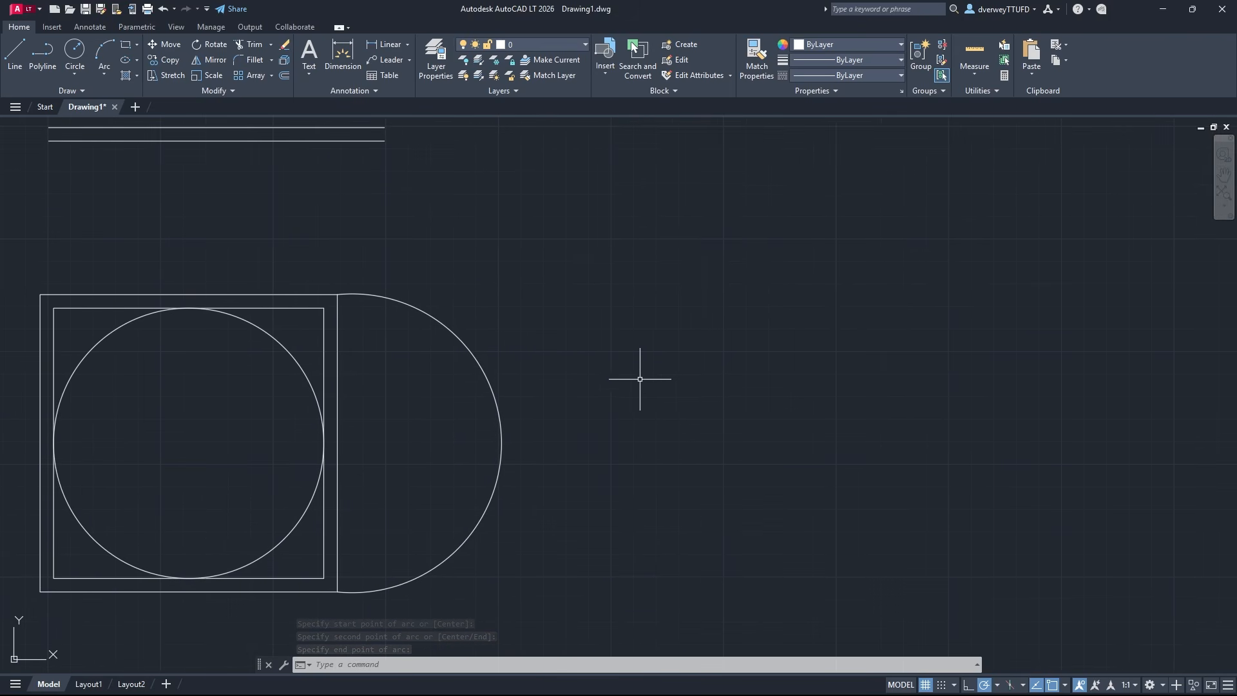
{"action": "middle_click_drag", "start_coordinate": [553, 261], "coordinate": [694, 464]}
{"action": "middle_click_drag", "start_coordinate": [670, 293], "coordinate": [728, 406]}
{"action": "middle_click_drag", "start_coordinate": [678, 456], "coordinate": [701, 284]}
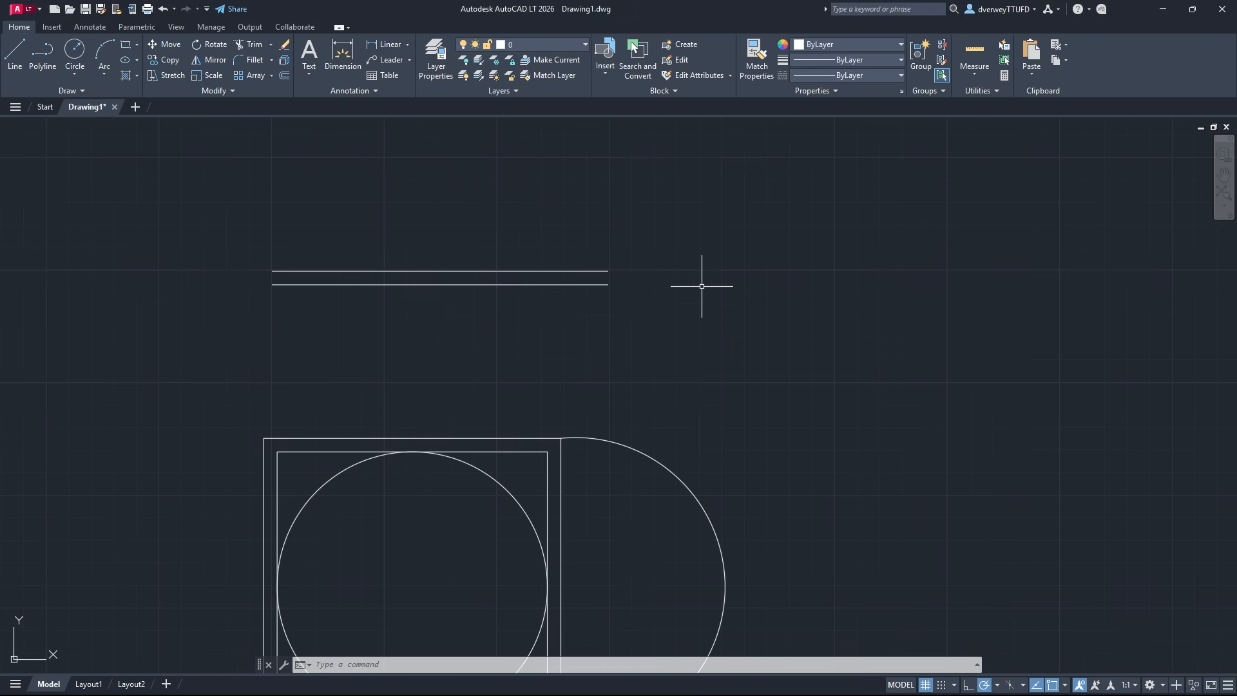
{"action": "middle_click_drag", "start_coordinate": [642, 344], "coordinate": [642, 416]}
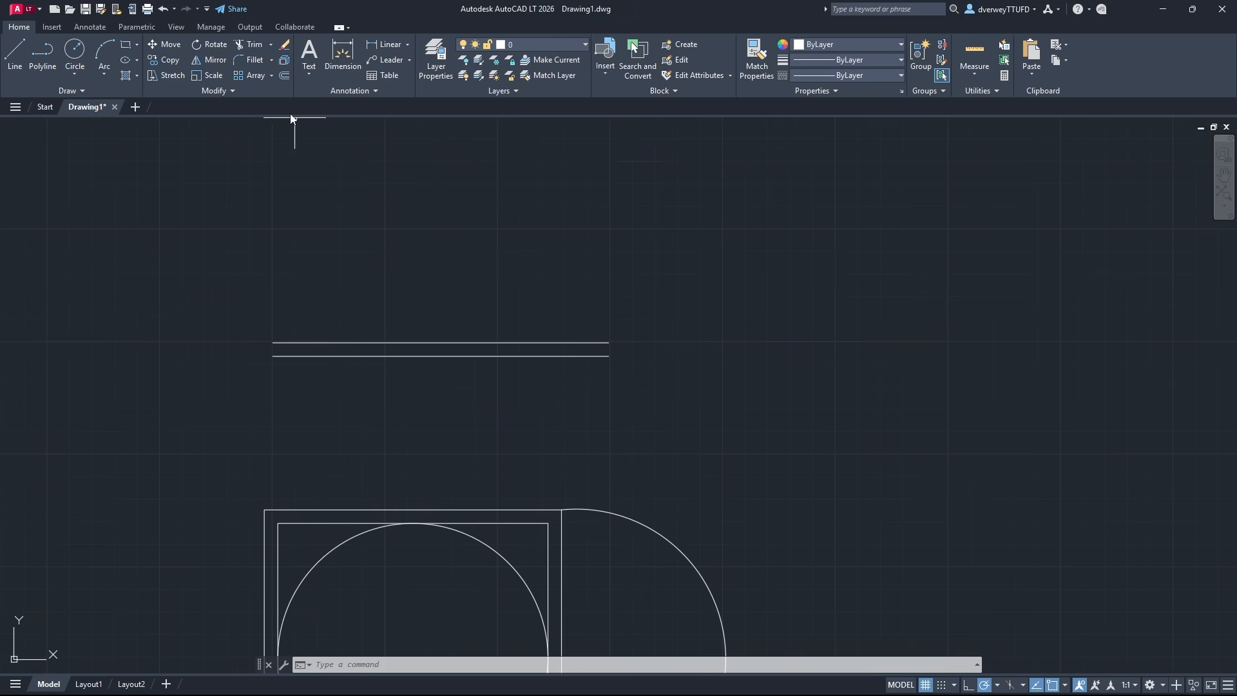
{"action": "left_click", "coordinate": [126, 45]}
{"action": "middle_click_drag", "start_coordinate": [264, 295], "coordinate": [303, 419]}
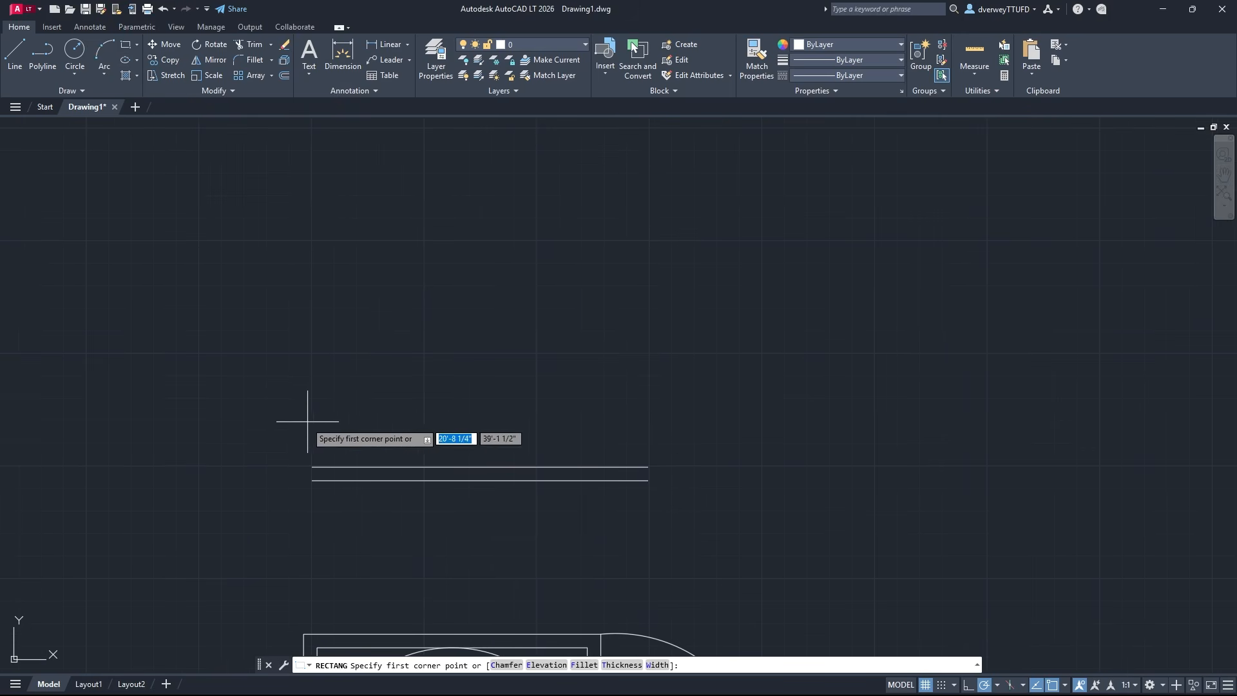
{"action": "left_click", "coordinate": [312, 335]}
{"action": "left_click", "coordinate": [648, 198]}
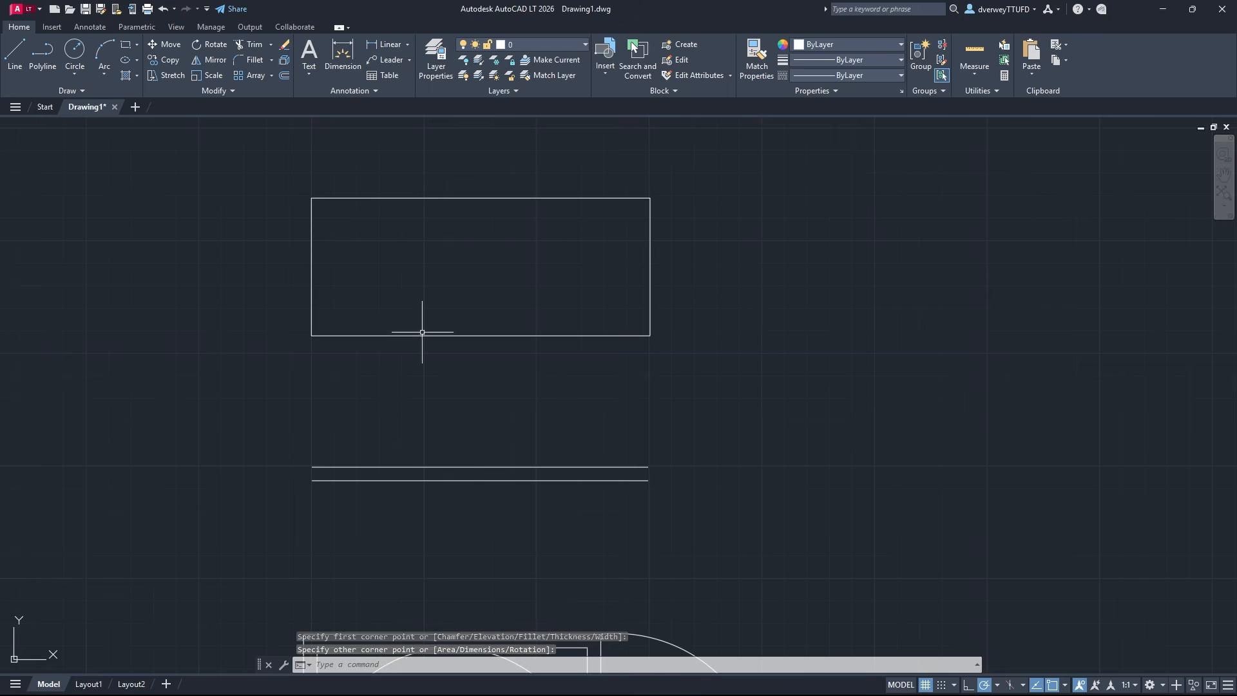
Move the rectangle horizontally to the right by roughly a third of its width, using its lower-right corner as base point
{"action": "middle_click_drag", "start_coordinate": [700, 342], "coordinate": [512, 348]}
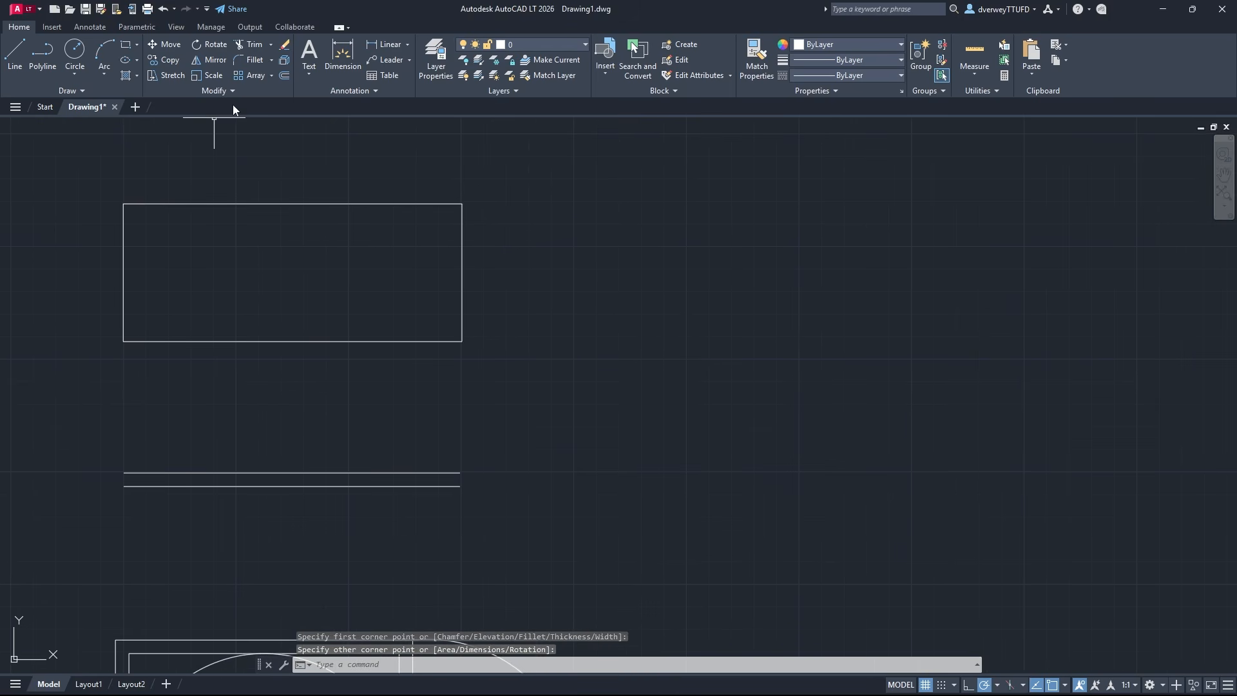
{"action": "left_click", "coordinate": [165, 43]}
{"action": "left_click", "coordinate": [463, 326]}
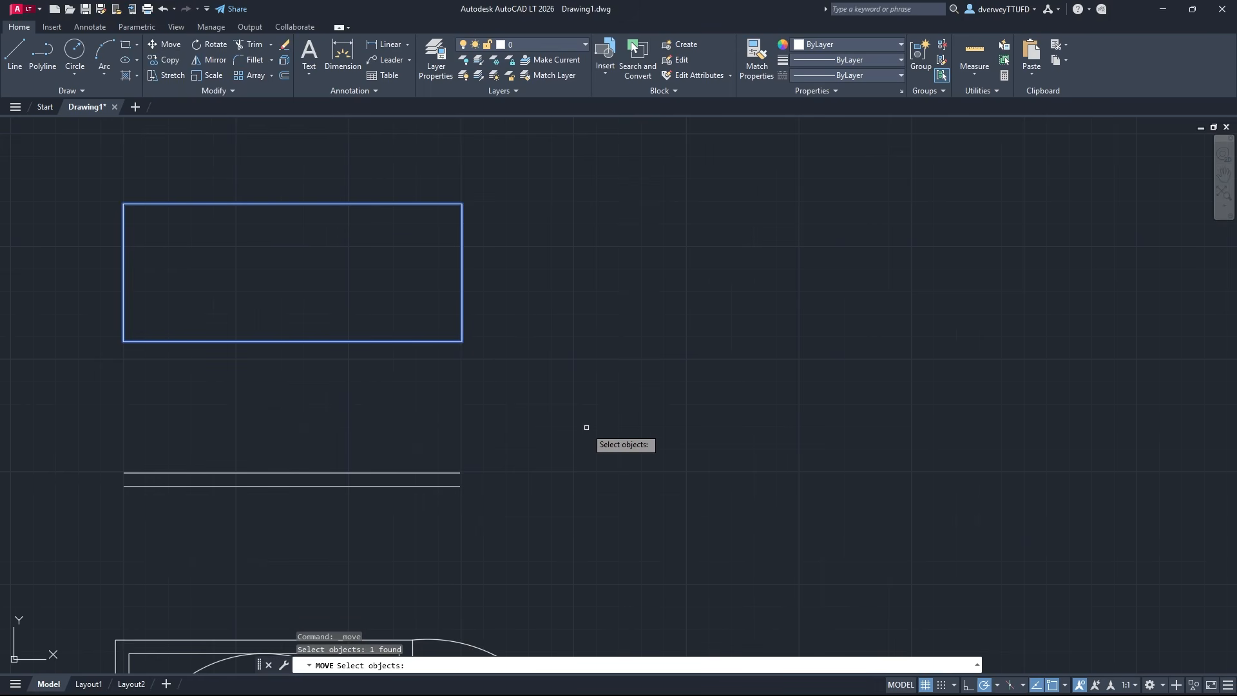
{"action": "key", "text": "Return"}
{"action": "left_click", "coordinate": [463, 341]}
{"action": "left_click", "coordinate": [563, 341]}
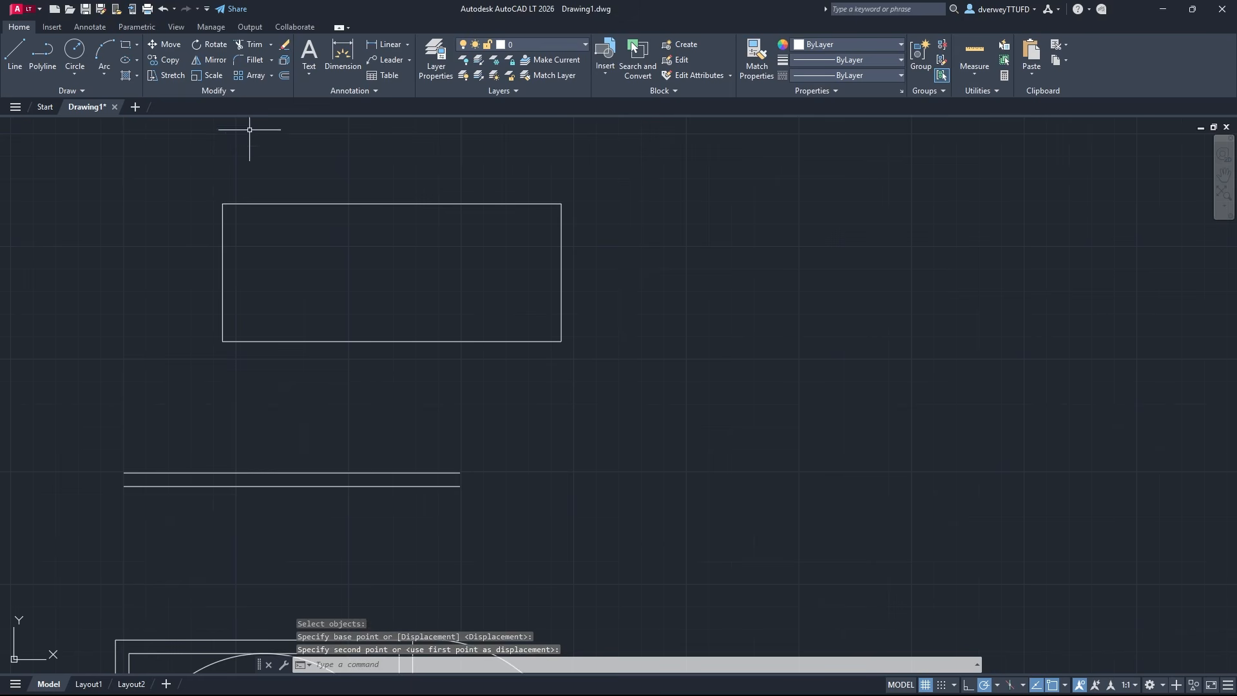
Rotate the rectangle about its lower-right corner, accepting a 0° rotation angle
{"action": "left_click", "coordinate": [213, 45]}
{"action": "left_click", "coordinate": [558, 328]}
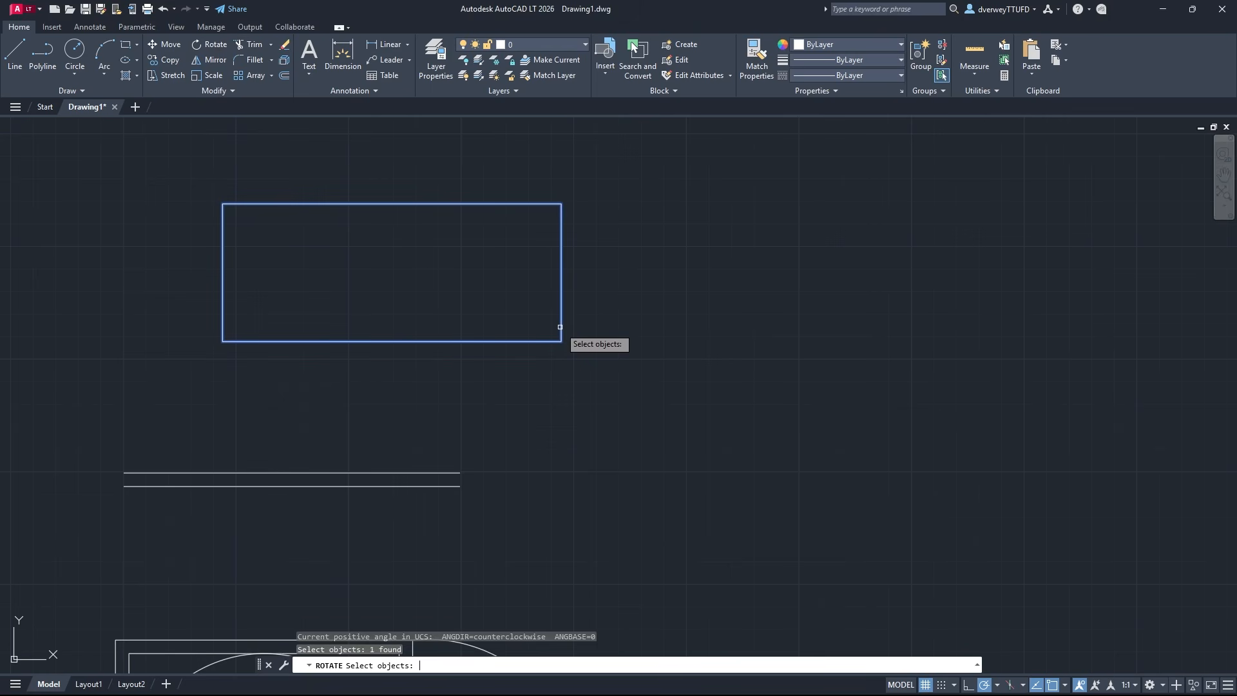
{"action": "key", "text": "Return"}
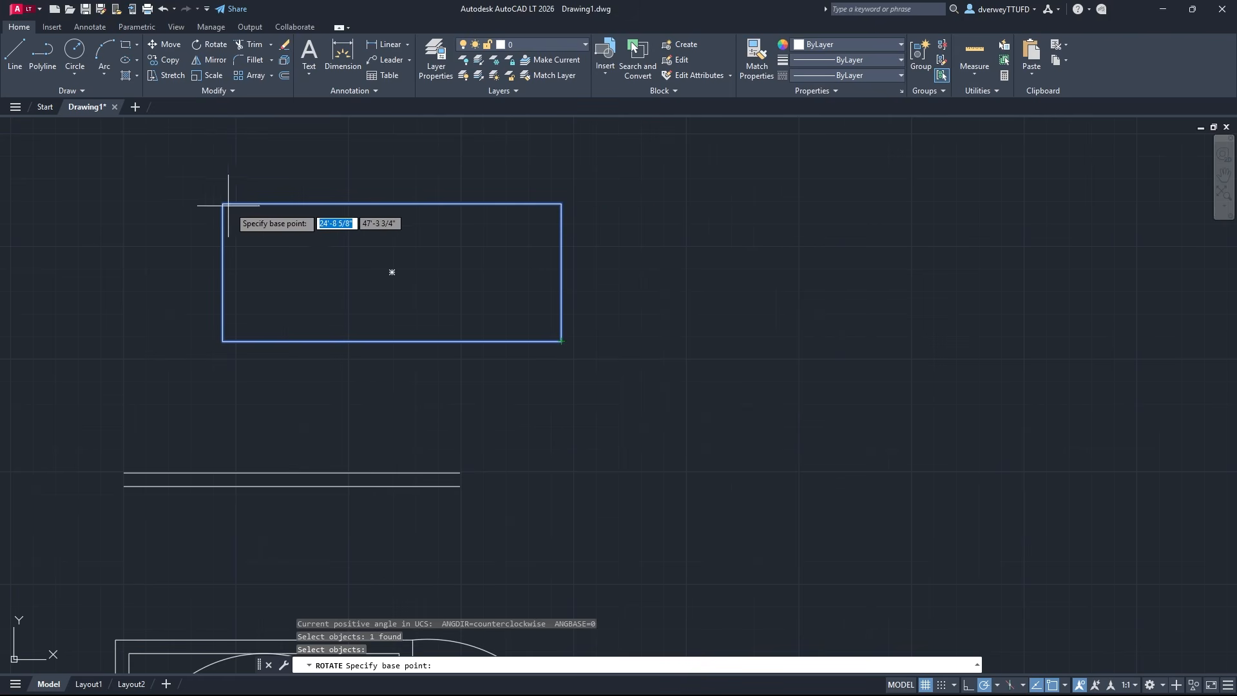
{"action": "left_click", "coordinate": [559, 341]}
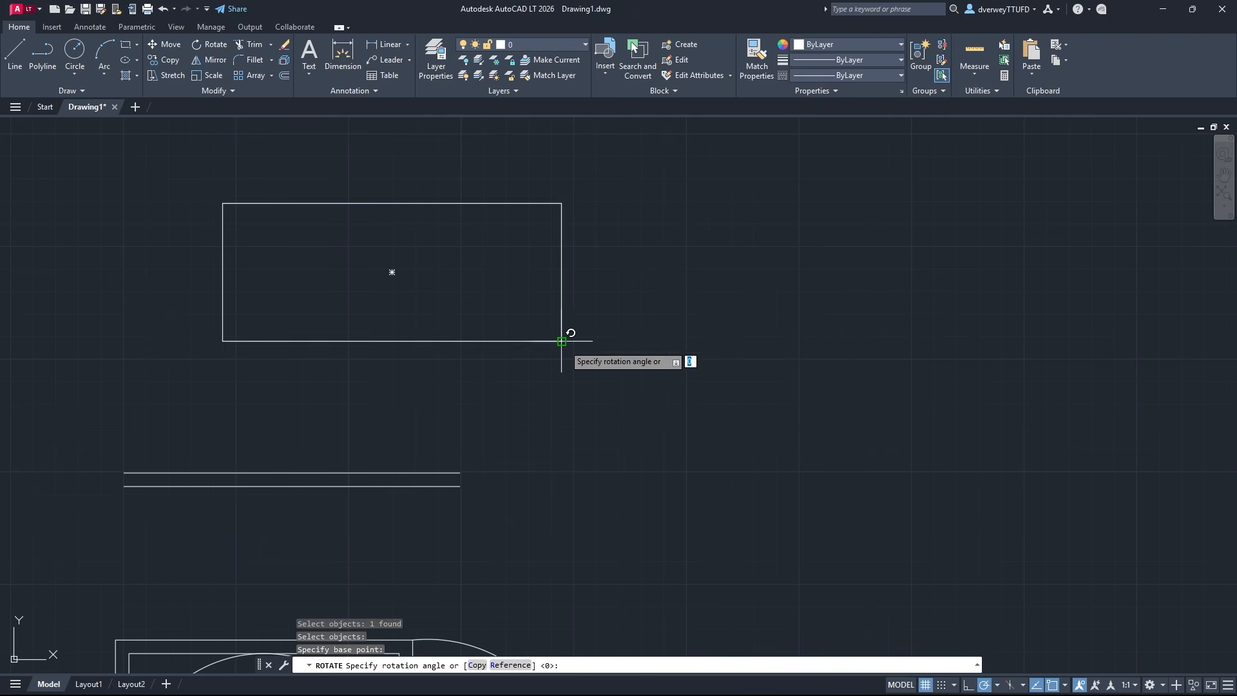
{"action": "left_click", "coordinate": [740, 335]}
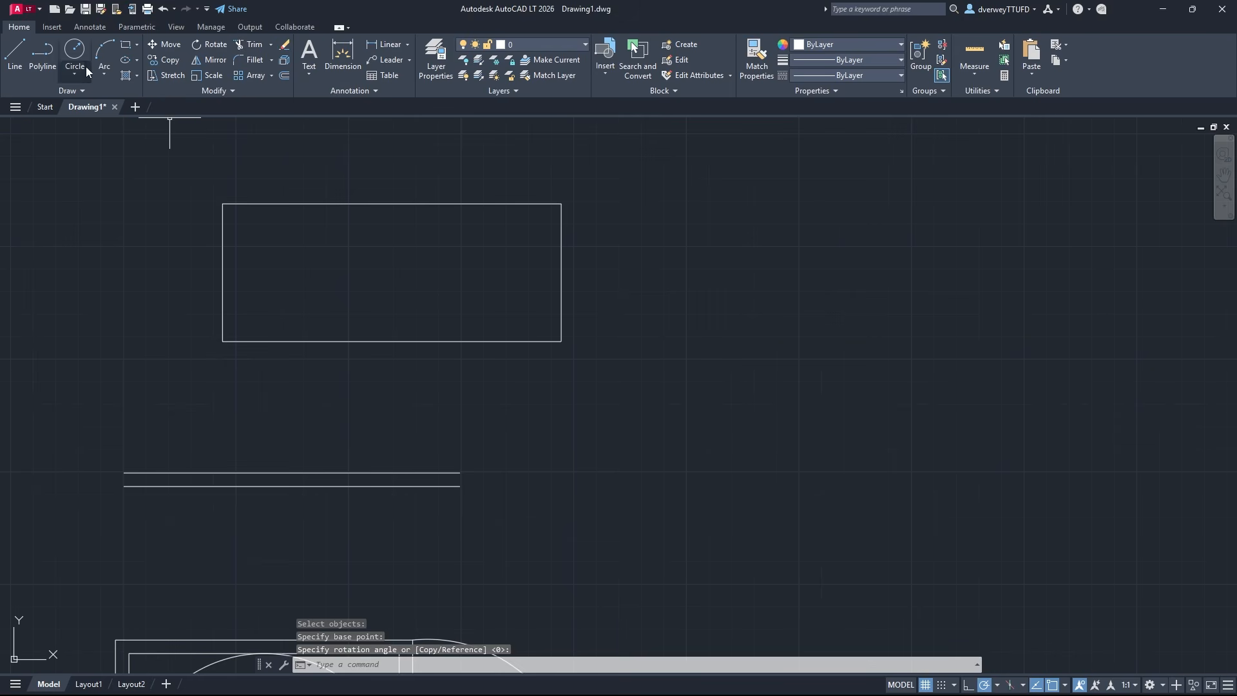
Draw a short, slightly slanted line crossing both parallel horizontal lines near their right ends
{"action": "left_click", "coordinate": [14, 51]}
{"action": "left_click", "coordinate": [456, 519]}
{"action": "left_click", "coordinate": [443, 419]}
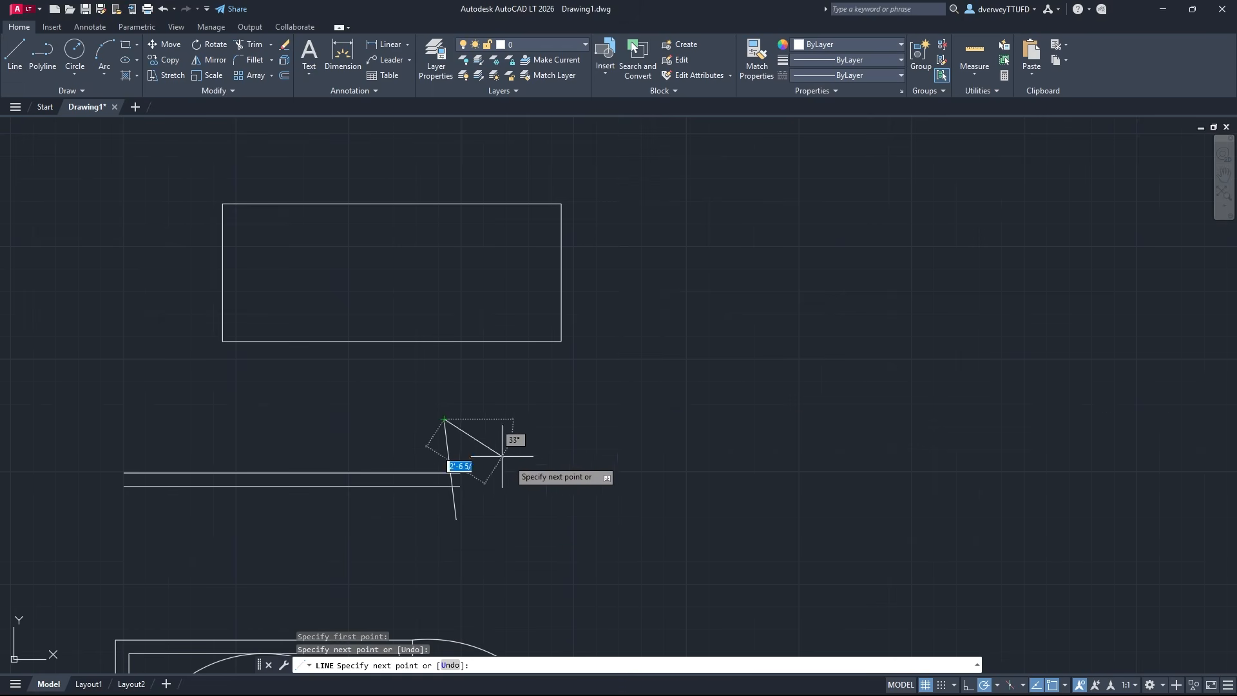
{"action": "key", "text": "Escape"}
Trim the right ends of both horizontal lines back to the slanted line
{"action": "middle_click_drag", "start_coordinate": [563, 477], "coordinate": [628, 328]}
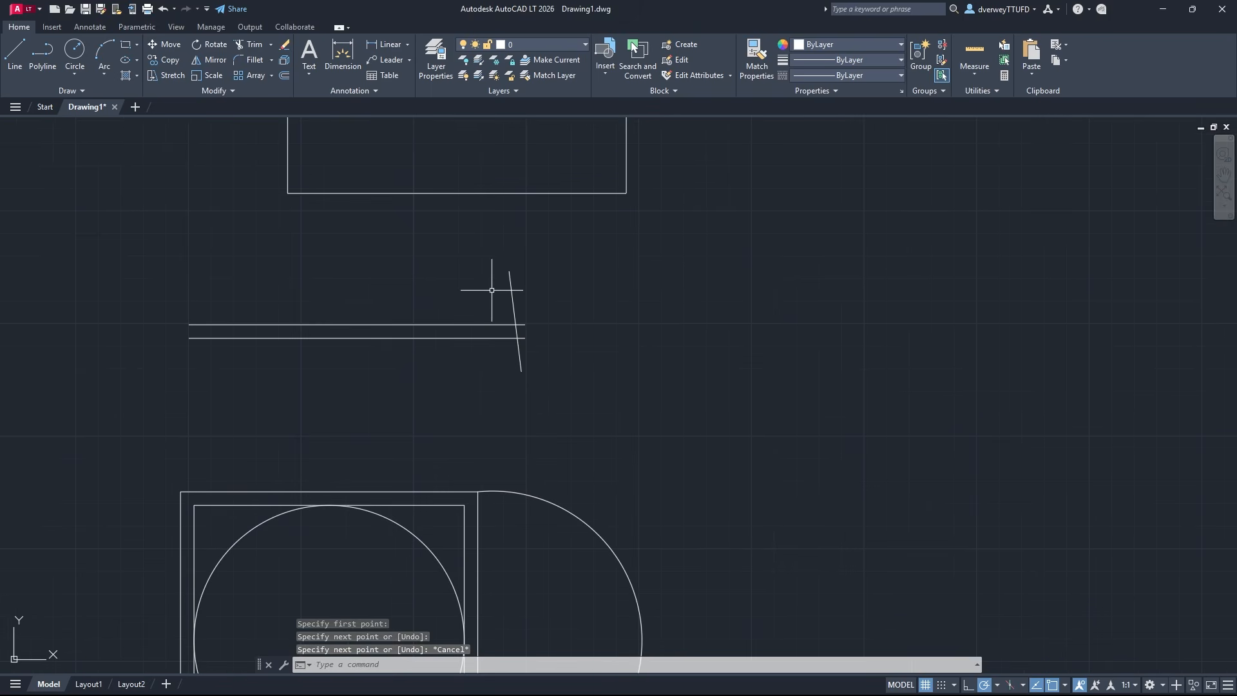
{"action": "left_click", "coordinate": [247, 44]}
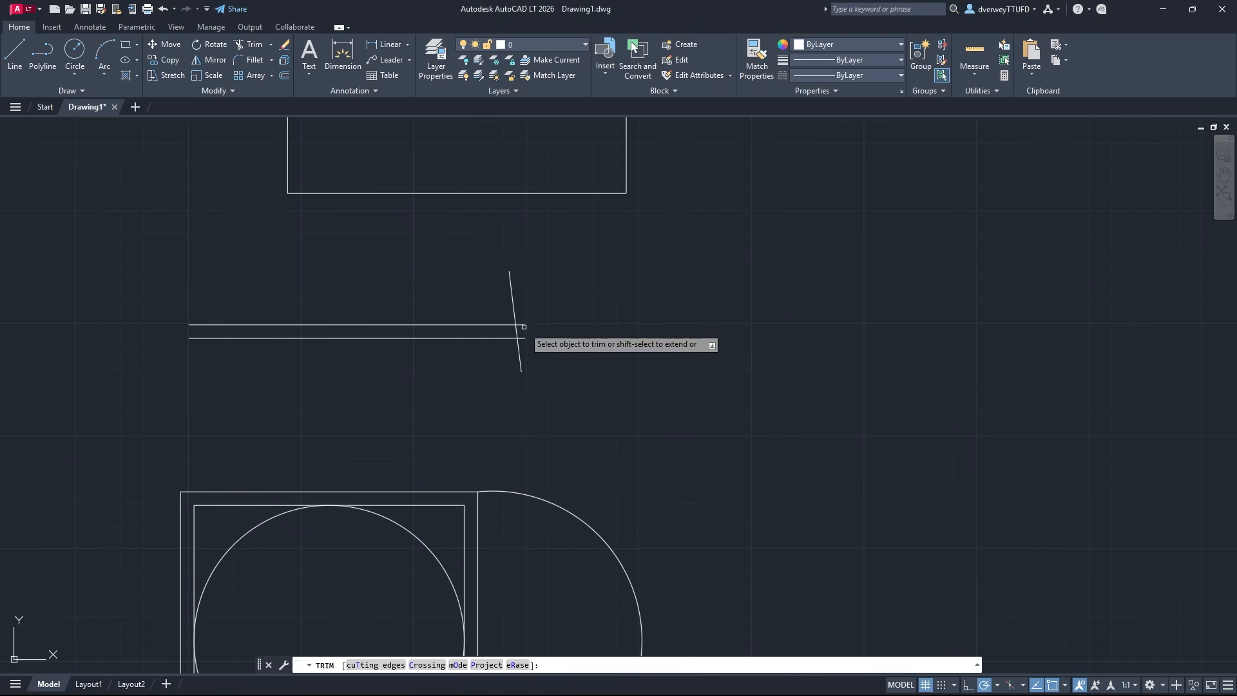
{"action": "middle_click_drag", "start_coordinate": [537, 316], "coordinate": [610, 420]}
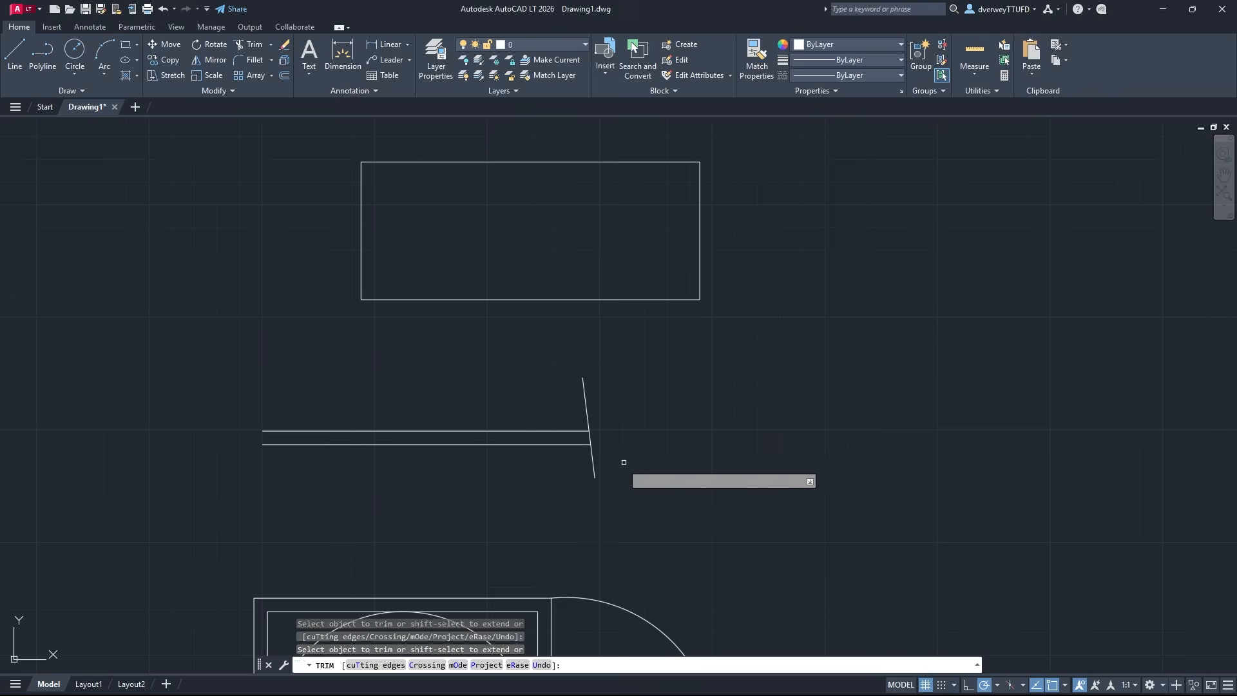
{"action": "key", "text": "Escape"}
Copy the rectangle from its lower-left corner twice: once level with it to the right, and once directly below that copy
{"action": "middle_click_drag", "start_coordinate": [699, 395], "coordinate": [566, 394]}
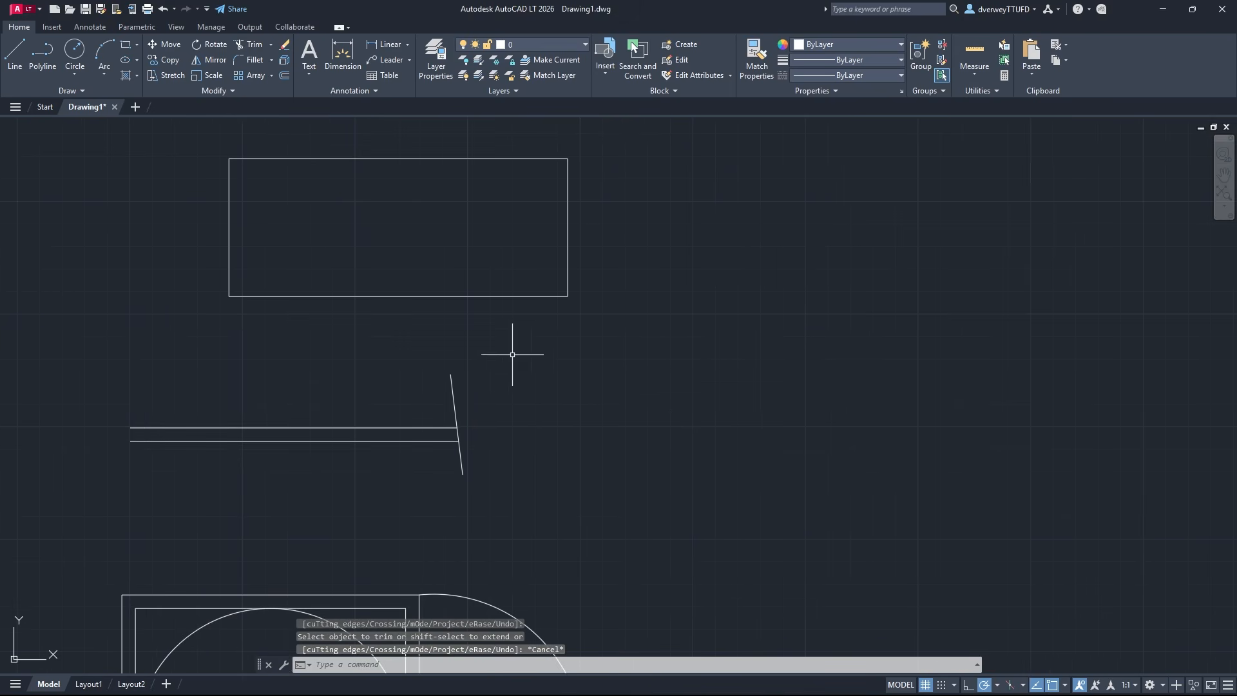
{"action": "left_click", "coordinate": [167, 60]}
{"action": "left_click", "coordinate": [568, 290]}
{"action": "key", "text": "Return"}
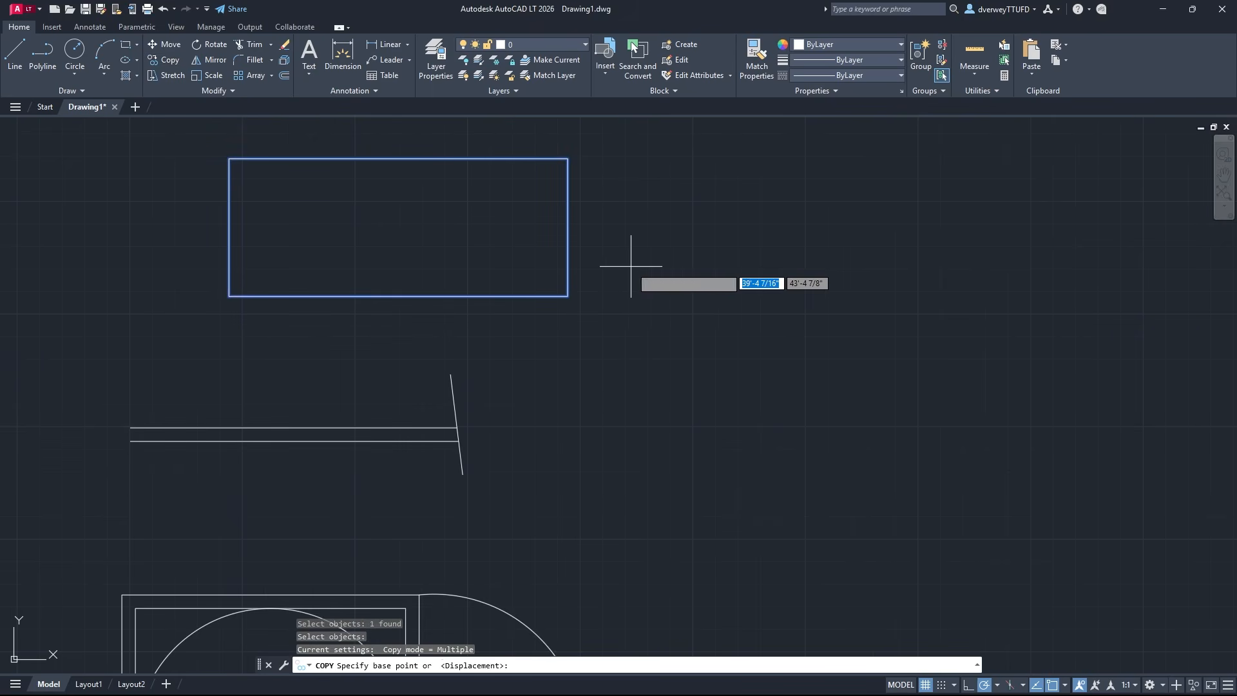
{"action": "middle_click_drag", "start_coordinate": [612, 268], "coordinate": [497, 345]}
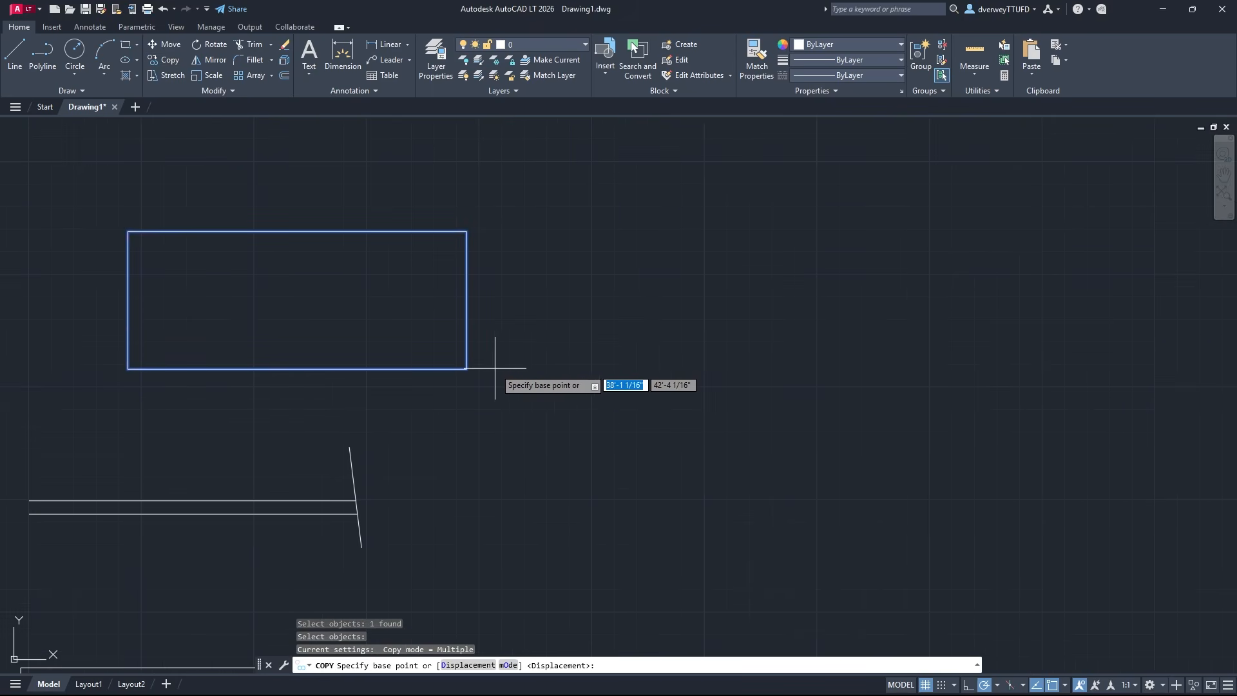
{"action": "left_click", "coordinate": [127, 368]}
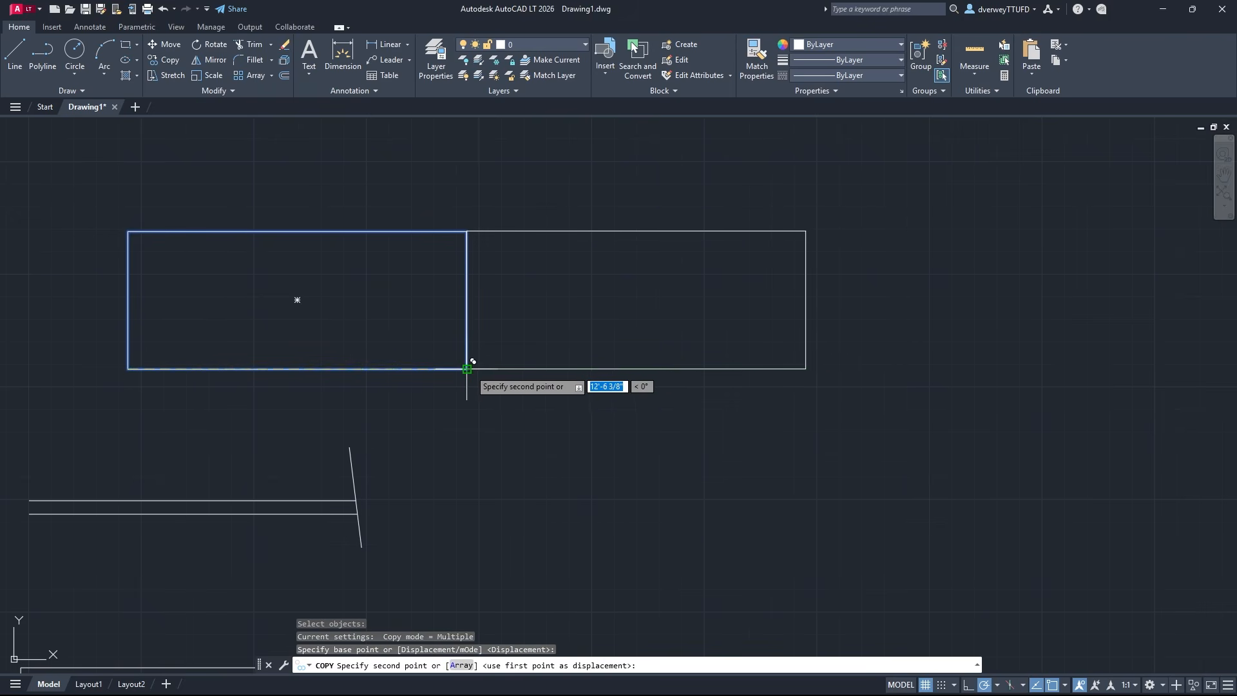
{"action": "left_click", "coordinate": [575, 369]}
{"action": "left_click", "coordinate": [576, 538]}
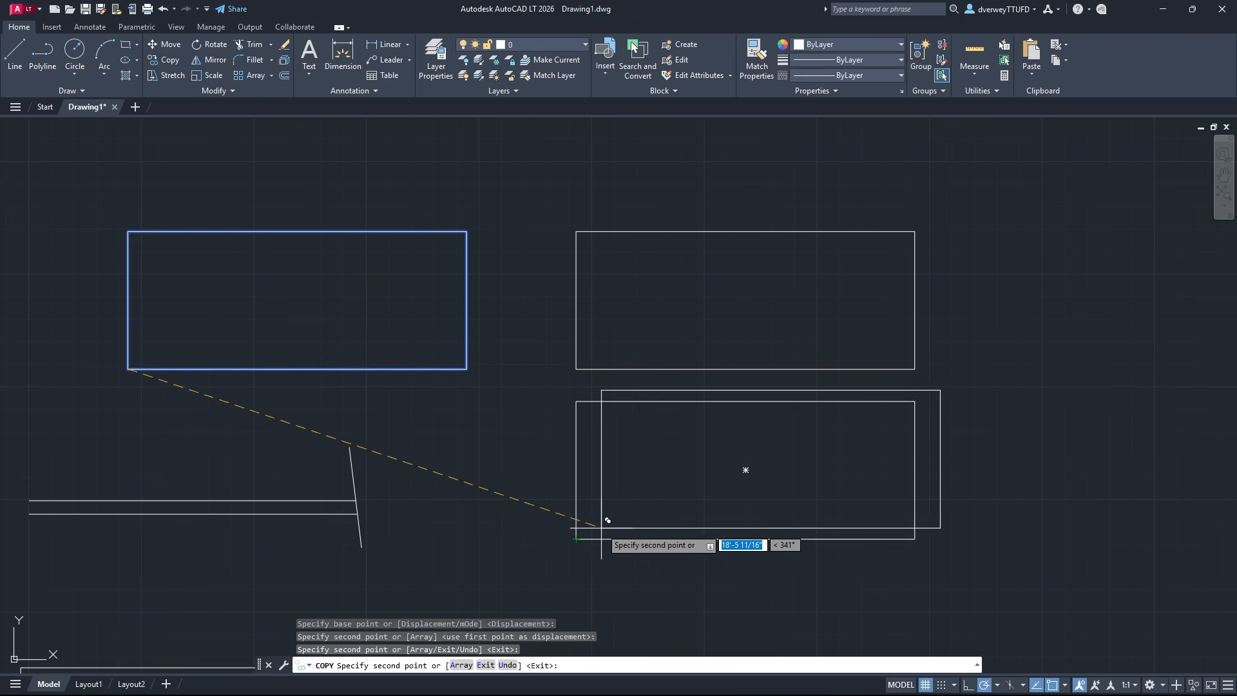
{"action": "key", "text": "Escape"}
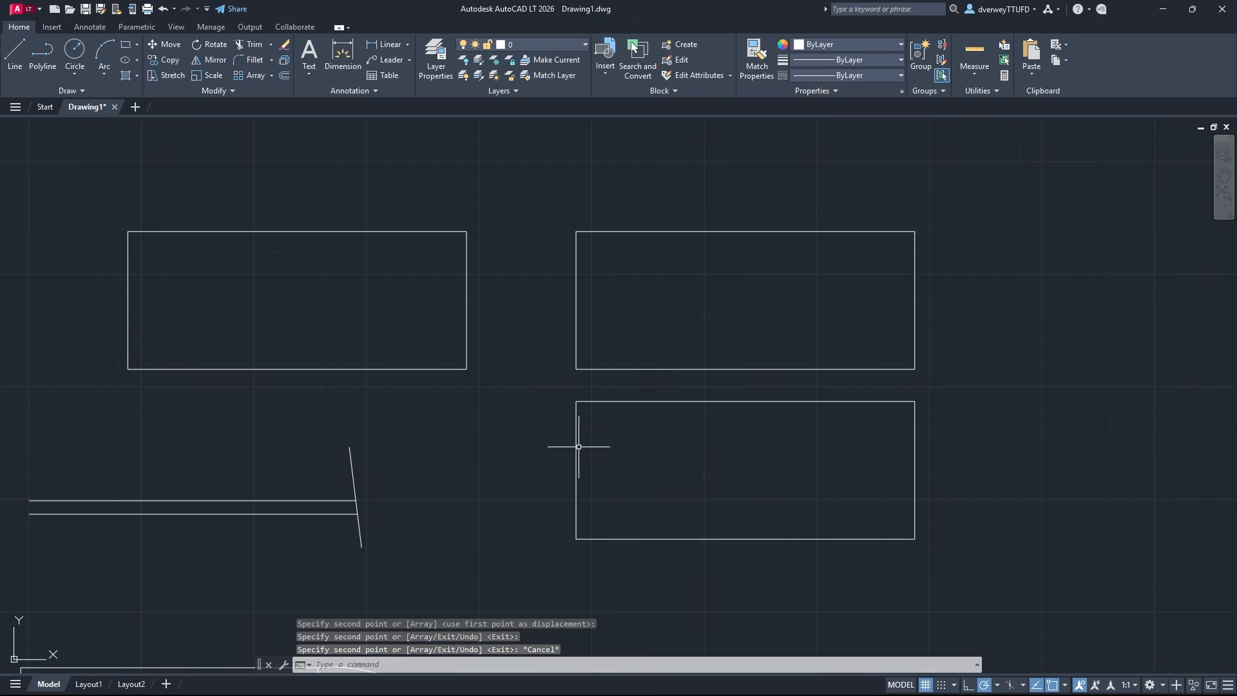
{"action": "left_click", "coordinate": [205, 61]}
{"action": "key", "text": "Escape"}
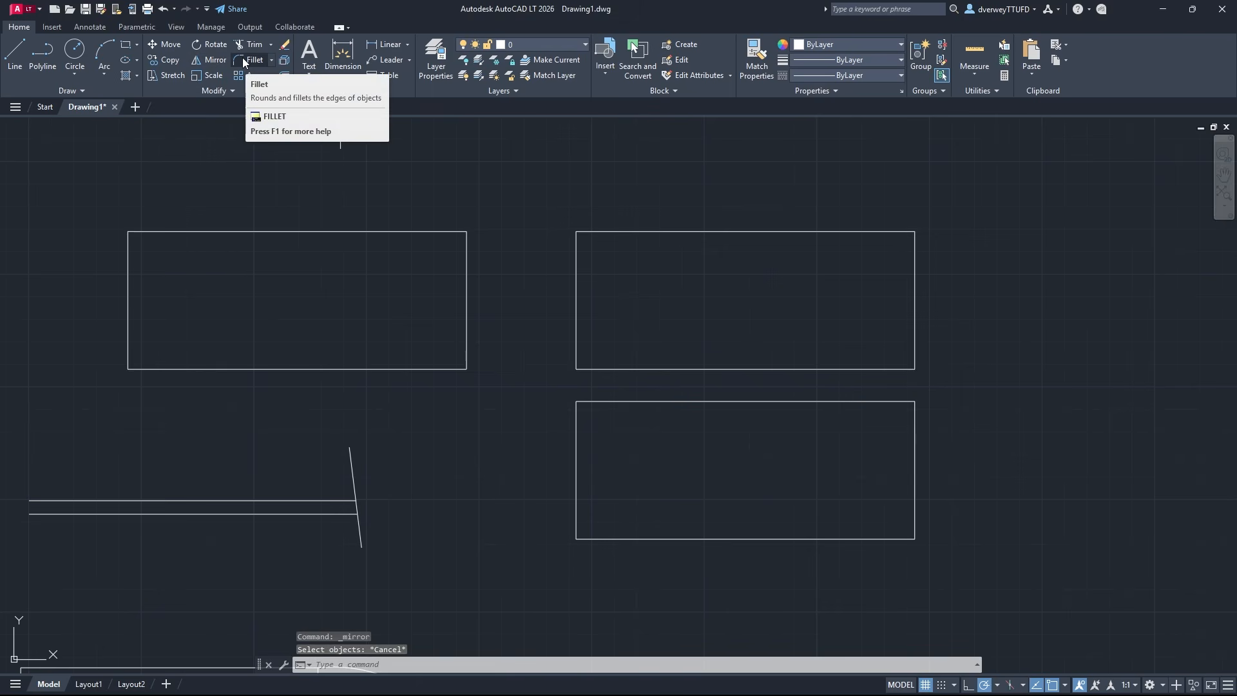
{"action": "left_click", "coordinate": [240, 91]}
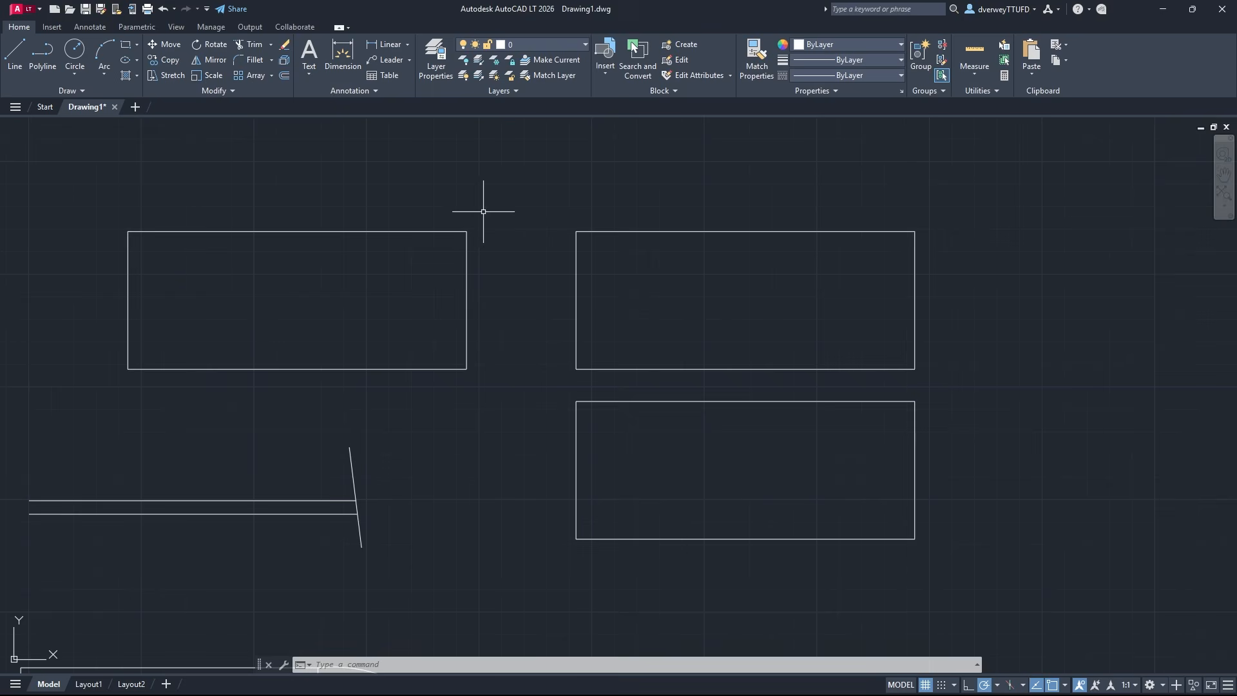
Place multiline text reading "Text" in the empty area above the upper-left rectangle
{"action": "middle_click_drag", "start_coordinate": [483, 211], "coordinate": [677, 284]}
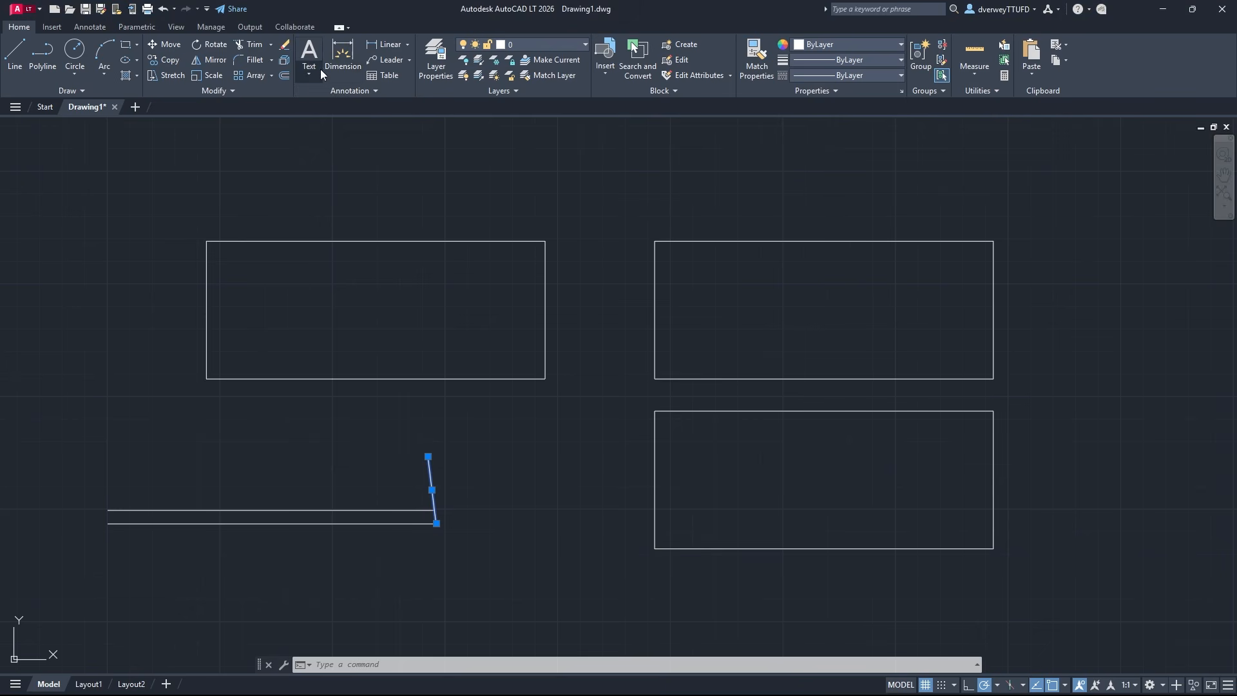
{"action": "left_click", "coordinate": [306, 60]}
{"action": "middle_click_drag", "start_coordinate": [384, 243], "coordinate": [546, 458]}
{"action": "left_click", "coordinate": [384, 315]}
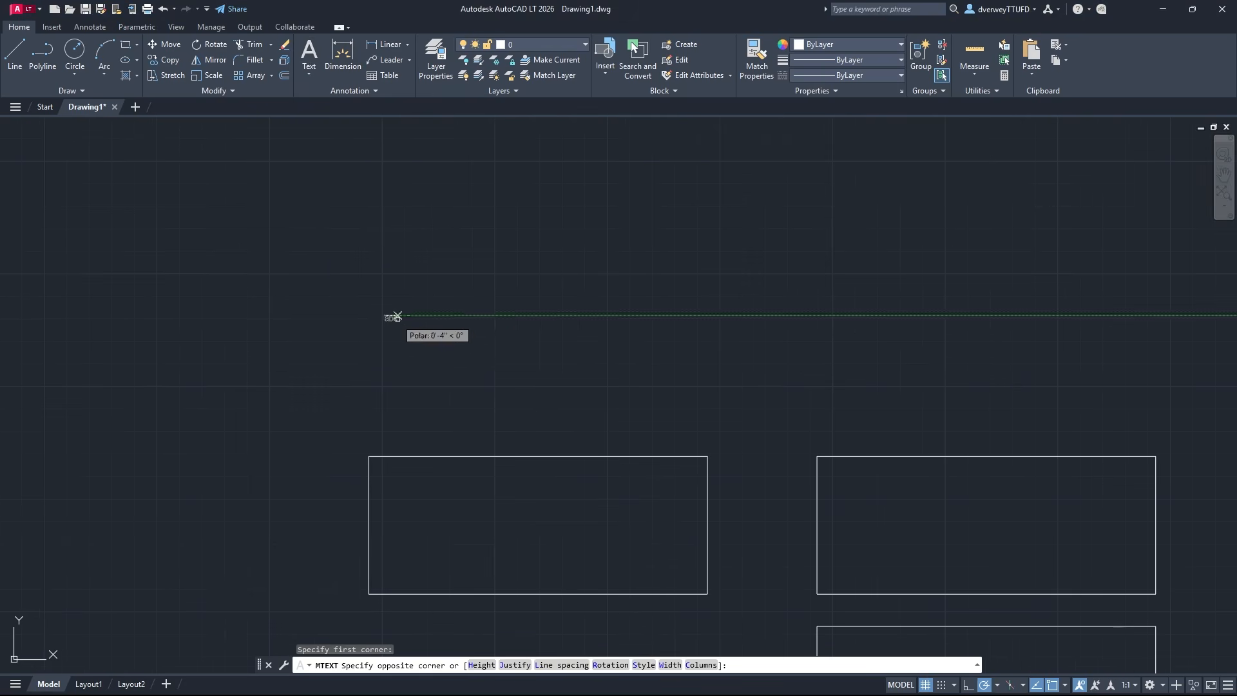
{"action": "left_click", "coordinate": [628, 365]}
{"action": "type", "text": "Text"}
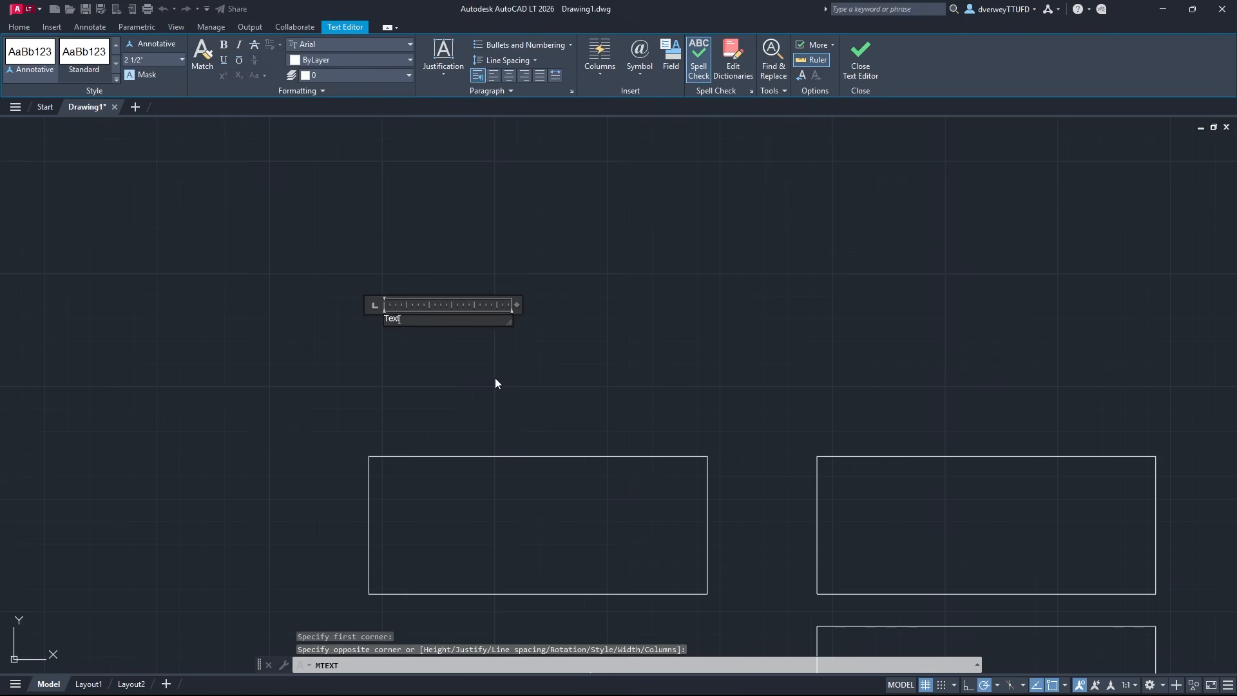
{"action": "left_click", "coordinate": [495, 379]}
Dimension the top edge of the upper-left rectangle, placing the dimension line a short distance above it
{"action": "middle_click_drag", "start_coordinate": [497, 372], "coordinate": [470, 340]}
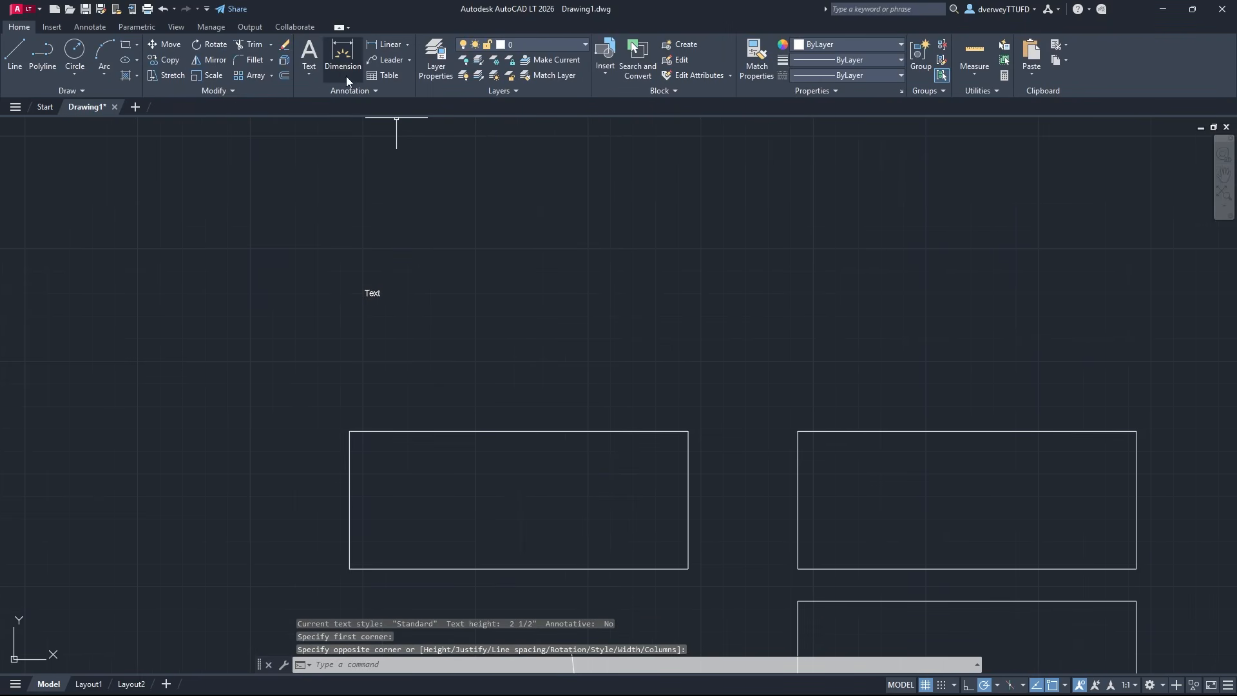
{"action": "left_click", "coordinate": [342, 68]}
{"action": "left_click", "coordinate": [349, 431]}
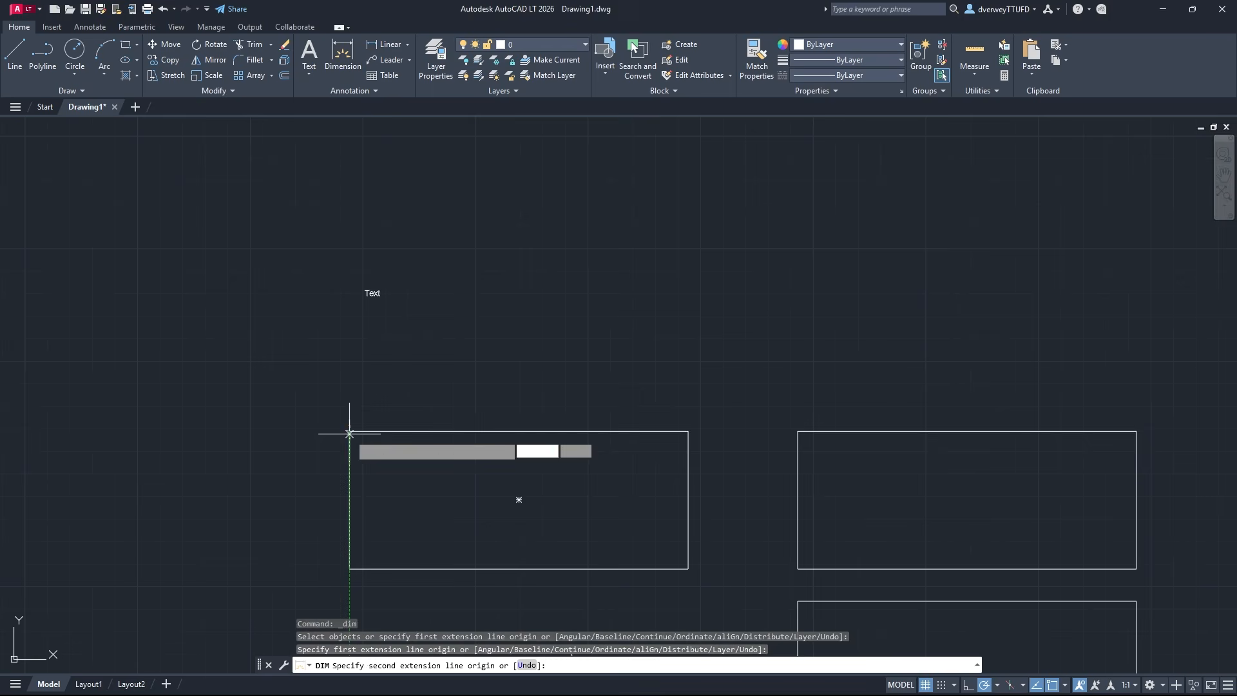
{"action": "left_click", "coordinate": [688, 431]}
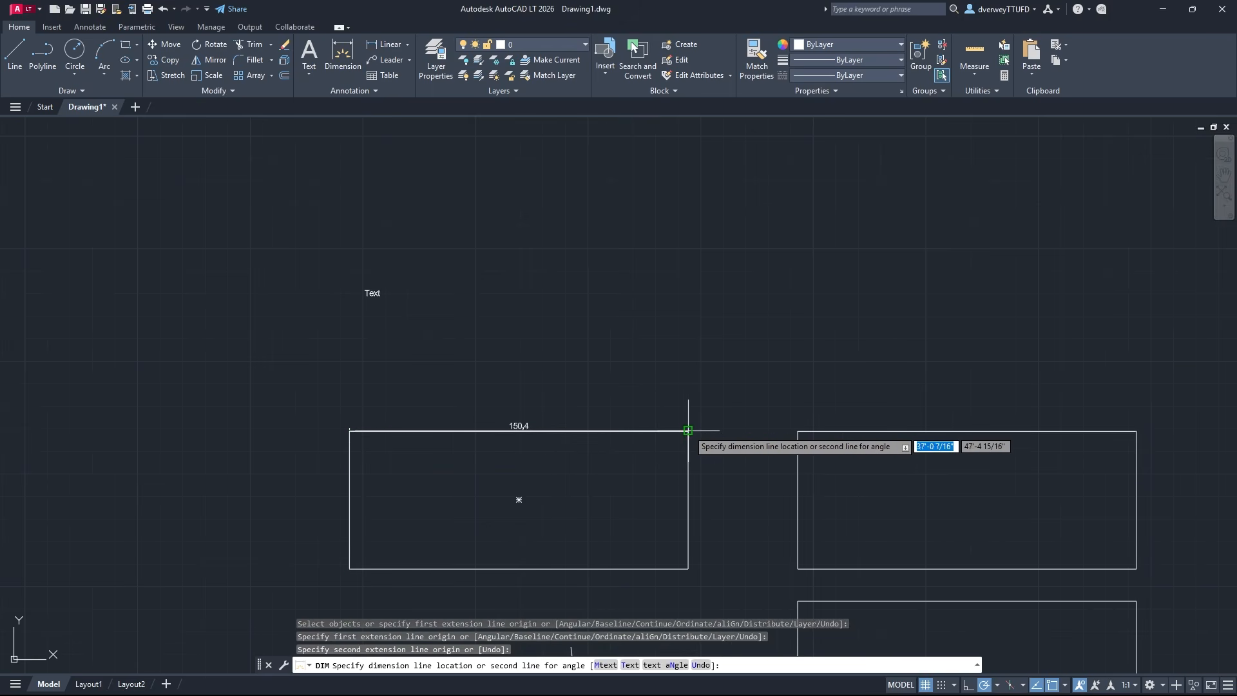
{"action": "left_click", "coordinate": [651, 390]}
{"action": "key", "text": "Escape"}
{"action": "middle_click_drag", "start_coordinate": [656, 457], "coordinate": [642, 421]}
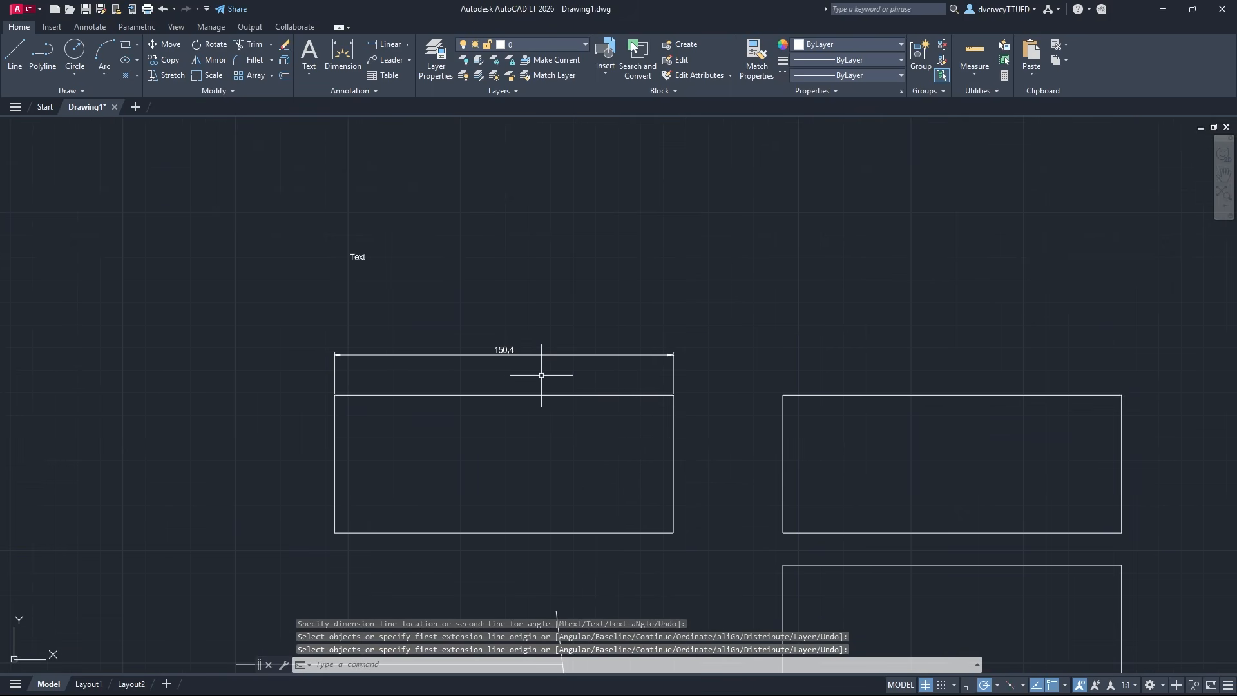
Open the text style settings and review the Annotative and Standard styles
{"action": "left_click", "coordinate": [384, 94]}
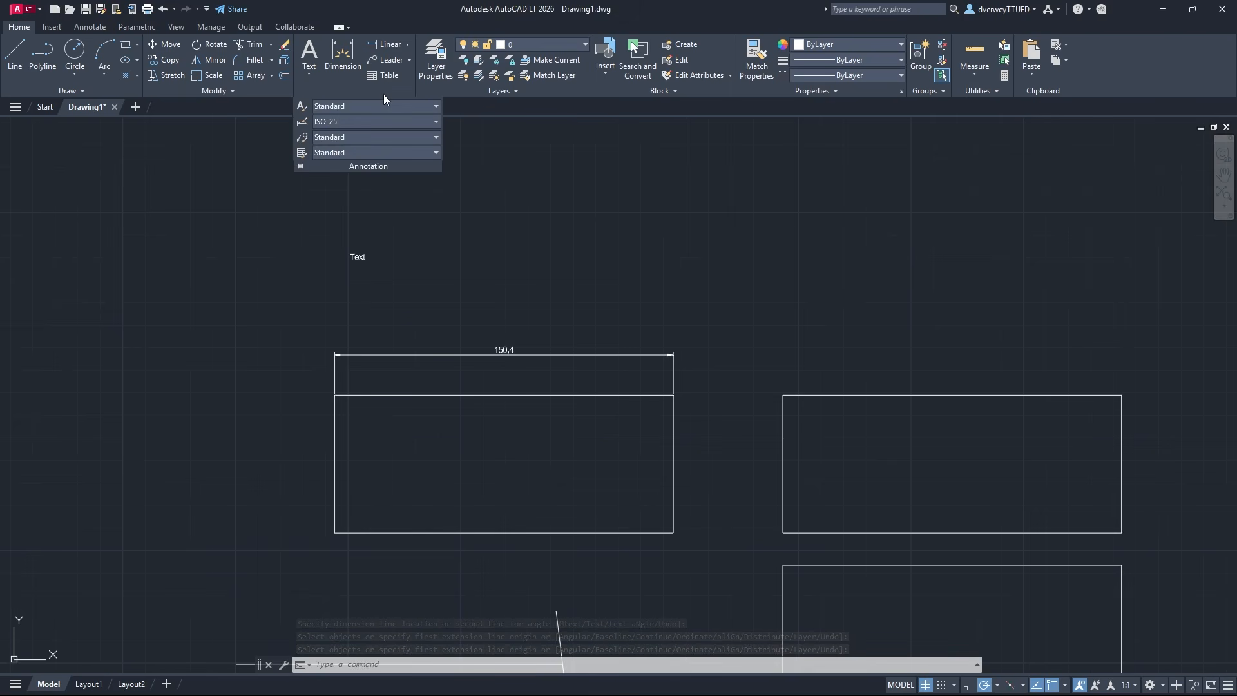
{"action": "left_click", "coordinate": [305, 107]}
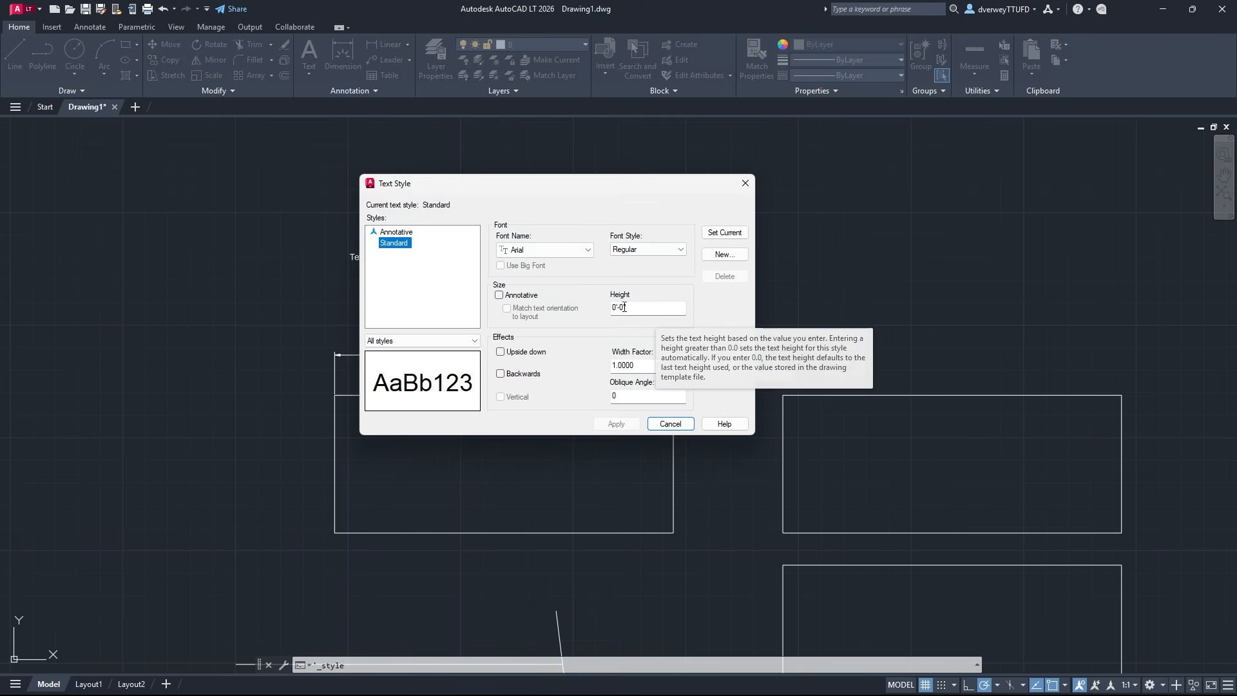
{"action": "left_click", "coordinate": [413, 234]}
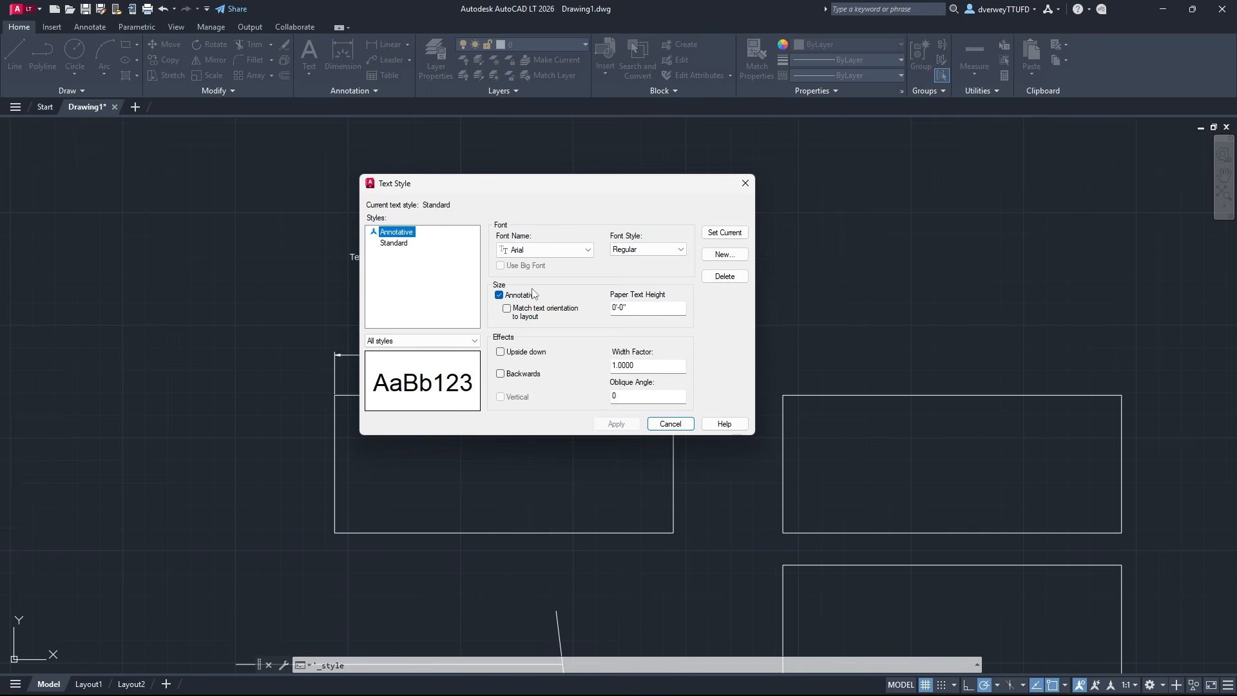
{"action": "left_click", "coordinate": [417, 243]}
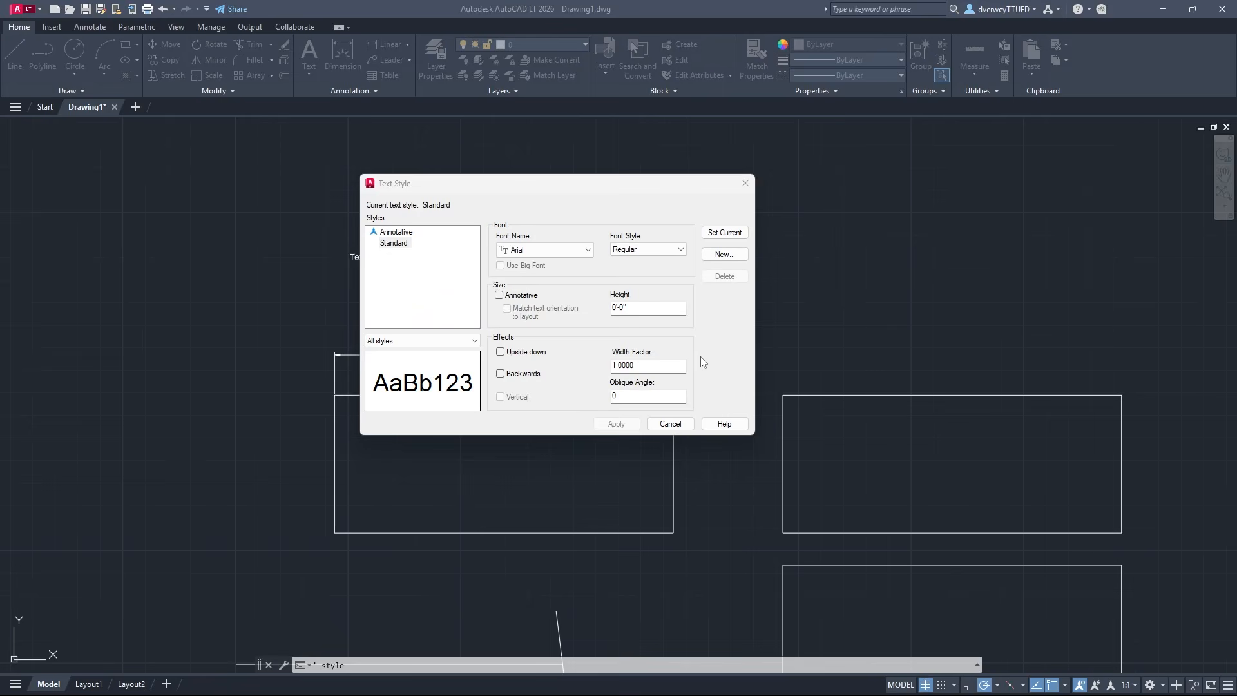
{"action": "left_click", "coordinate": [406, 243]}
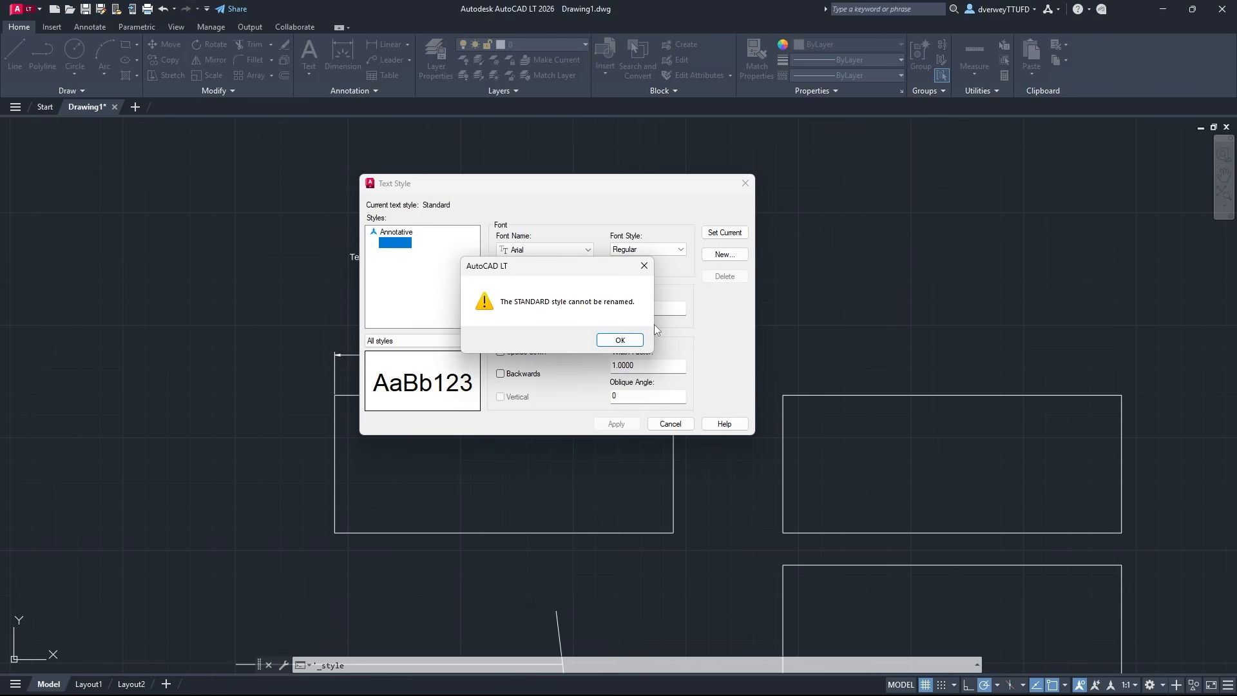
{"action": "left_click", "coordinate": [623, 338]}
Create a new text style named "Example YouTube"
{"action": "left_click", "coordinate": [709, 257]}
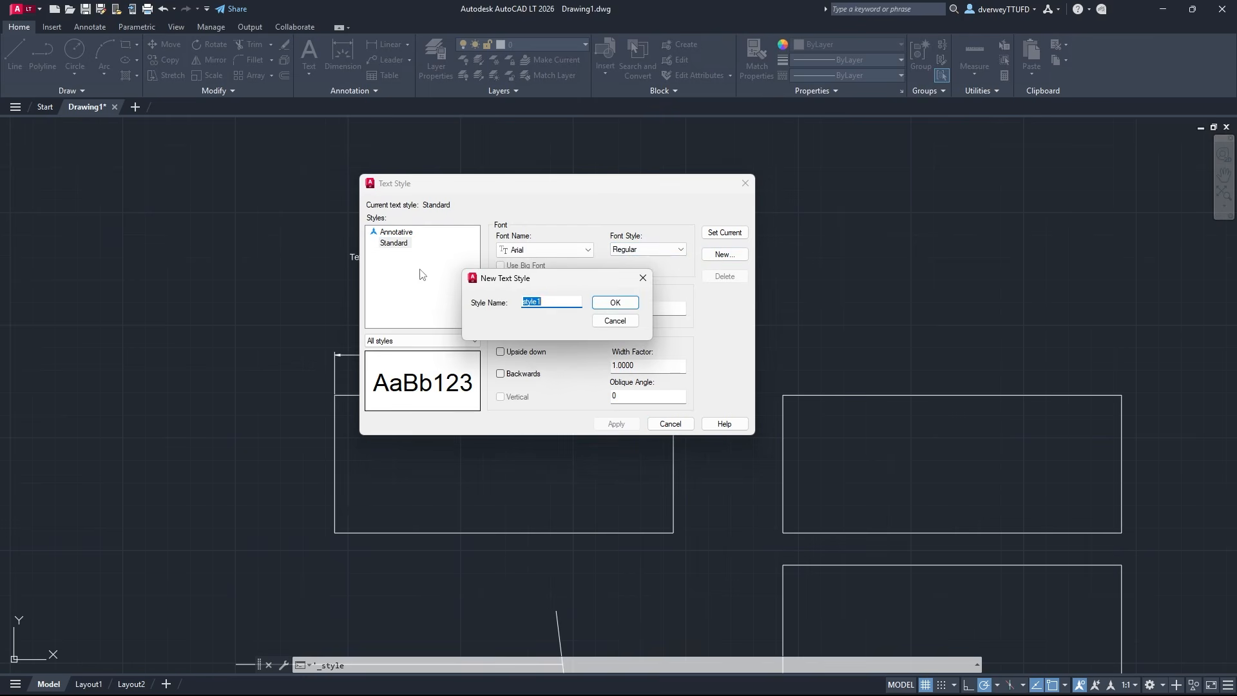
{"action": "type", "text": "Example YouTube"}
{"action": "left_click", "coordinate": [615, 302]}
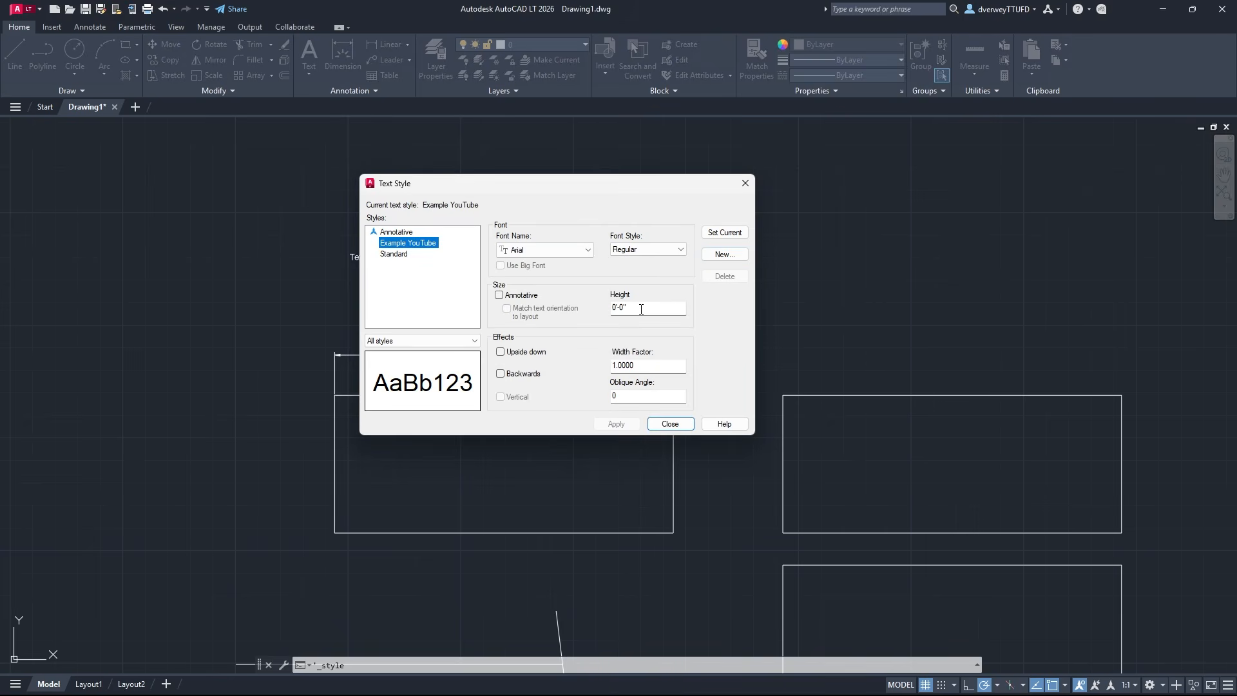
Set the Example YouTube text style's height to 0'-6", apply it and close the style settings
{"action": "left_click", "coordinate": [623, 308]}
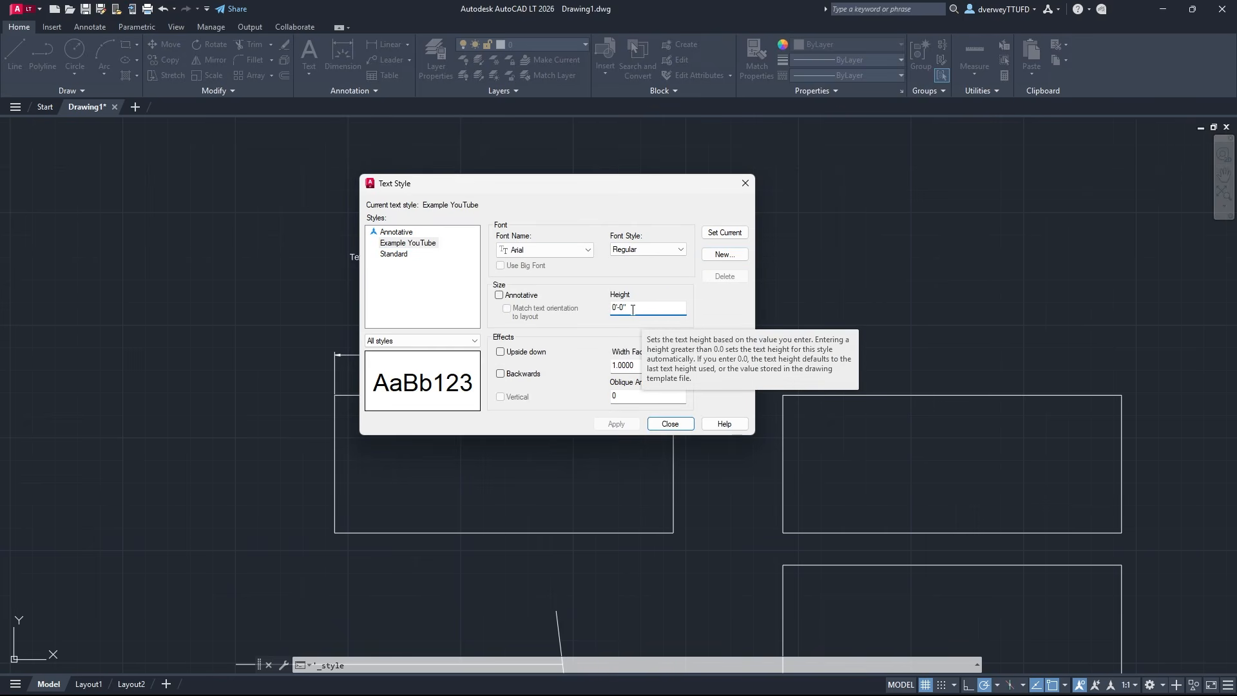
{"action": "key", "text": "Left"}
{"action": "key", "text": "BackSpace"}
{"action": "type", "text": "6"}
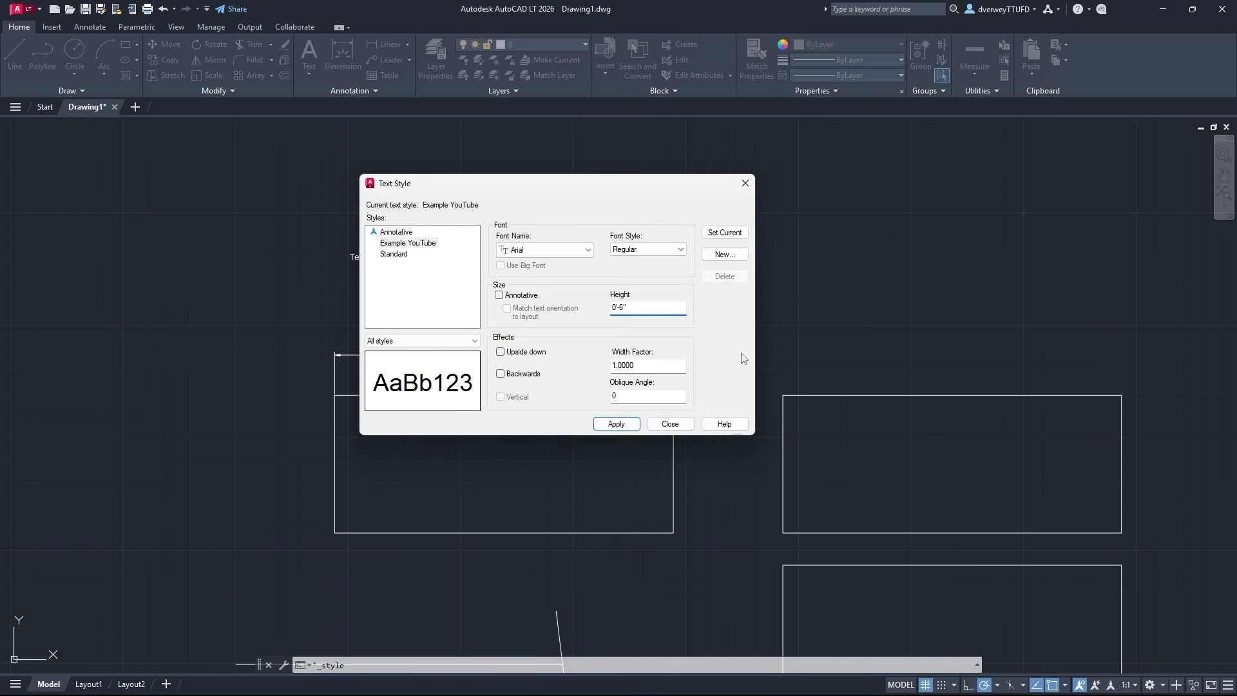
{"action": "left_click", "coordinate": [613, 425]}
{"action": "left_click", "coordinate": [667, 424]}
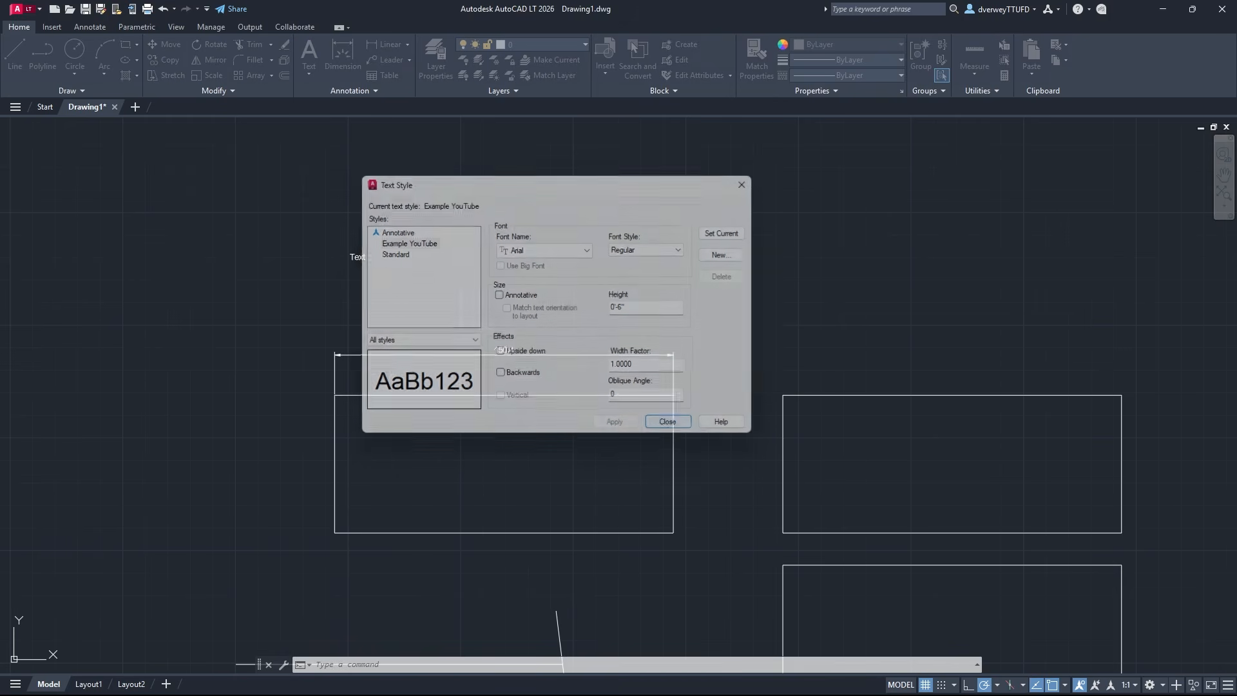
Assign the Example YouTube text style to the "Text" multiline text above the upper-left rectangle
{"action": "left_click", "coordinate": [359, 256]}
{"action": "left_click", "coordinate": [375, 91]}
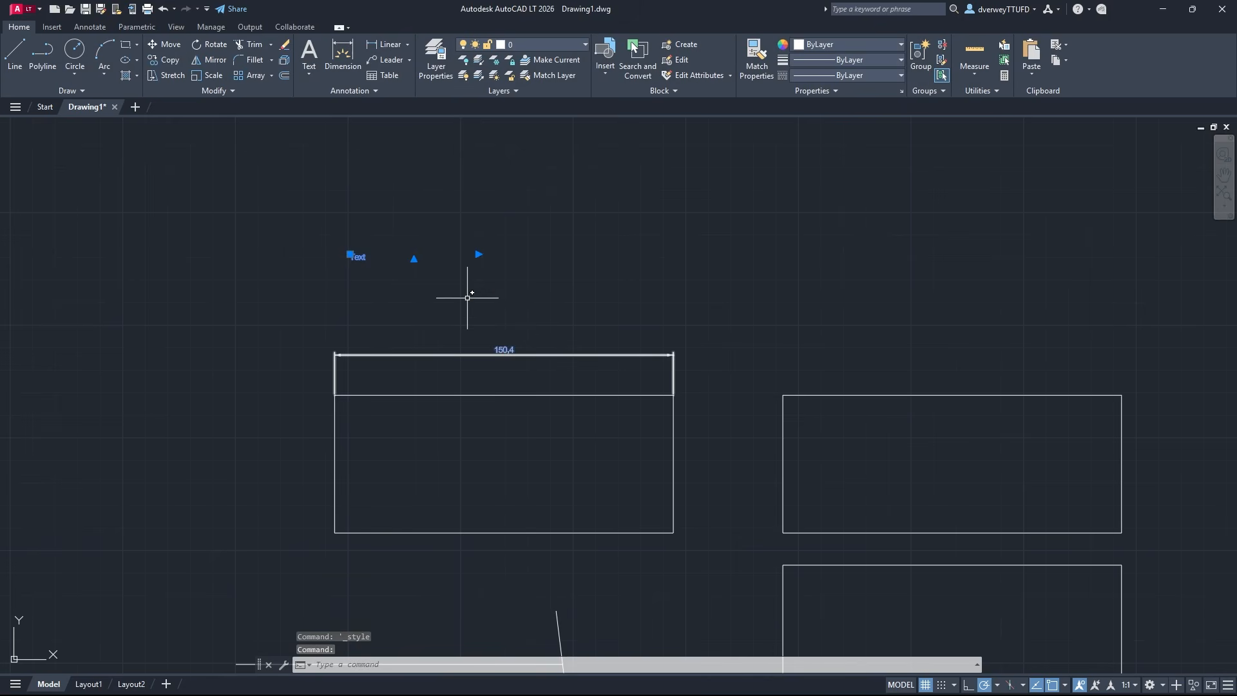
{"action": "left_click", "coordinate": [372, 90]}
{"action": "left_click", "coordinate": [330, 106]}
{"action": "left_click", "coordinate": [431, 144]}
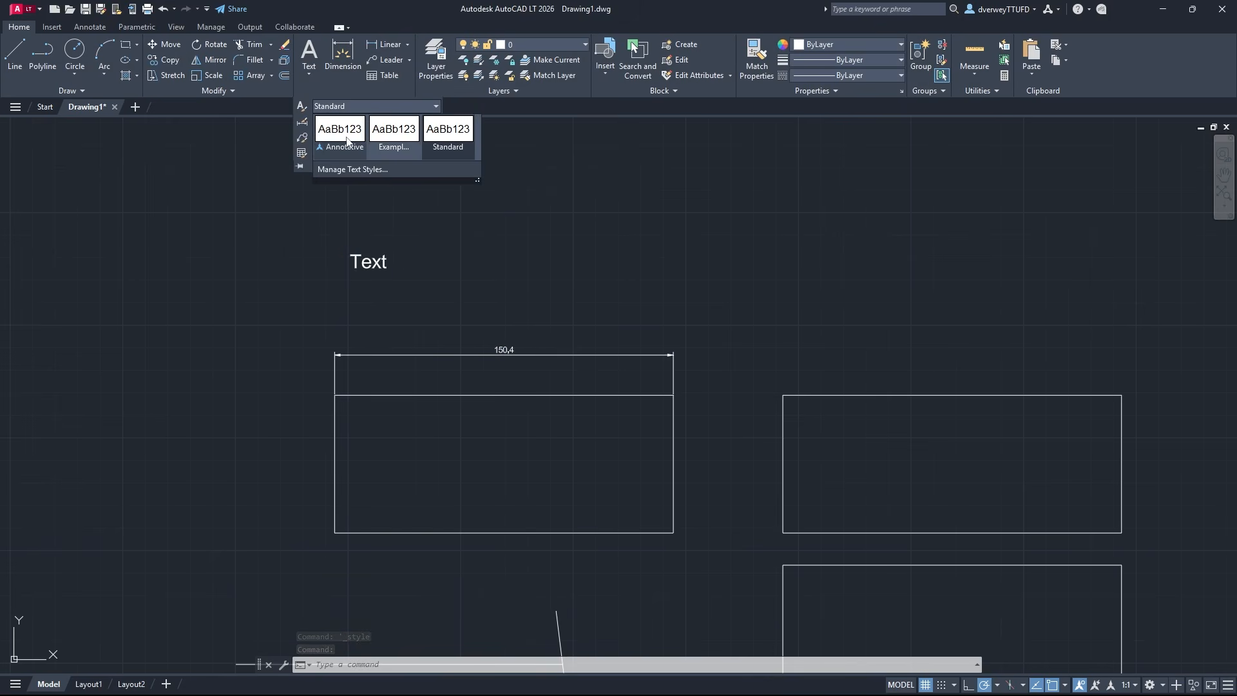
{"action": "left_click", "coordinate": [393, 142]}
{"action": "left_click", "coordinate": [368, 260]}
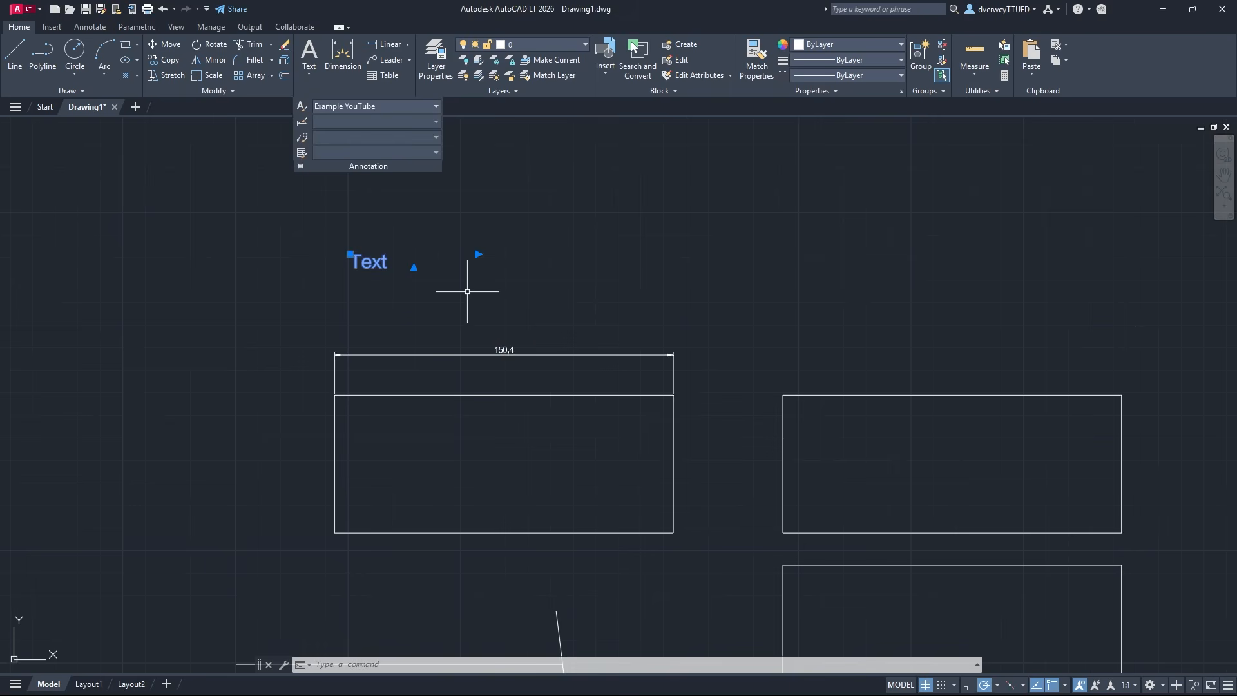
{"action": "key", "text": "Escape"}
Create a new dimension style named "Example YouTube" based on the Standard style, for all dimensions
{"action": "left_click", "coordinate": [503, 353]}
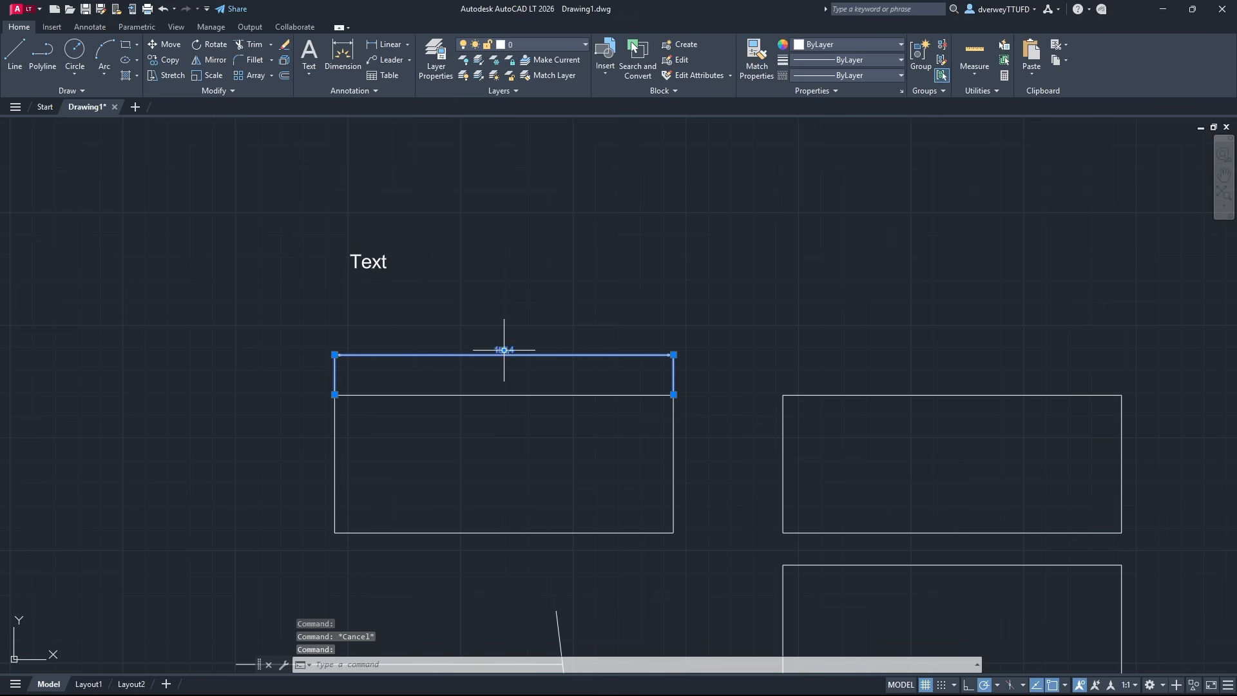
{"action": "left_click", "coordinate": [358, 90]}
{"action": "left_click", "coordinate": [302, 121]}
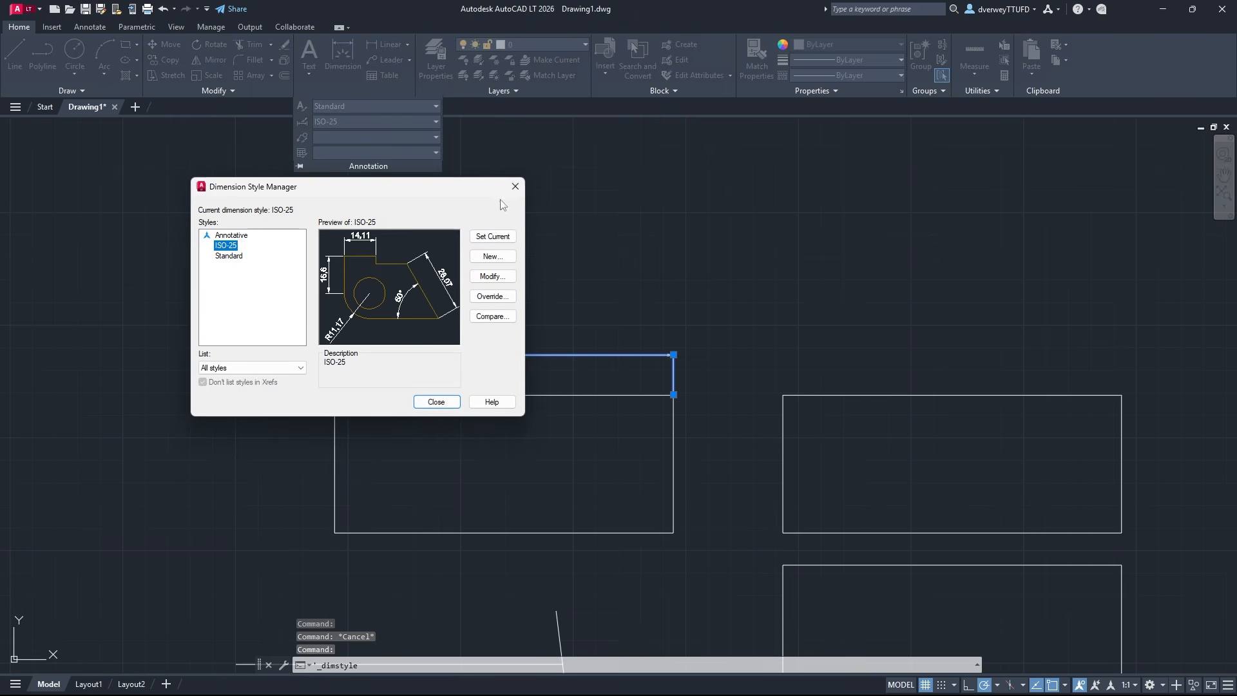
{"action": "left_click", "coordinate": [230, 256]}
{"action": "left_click", "coordinate": [493, 257]}
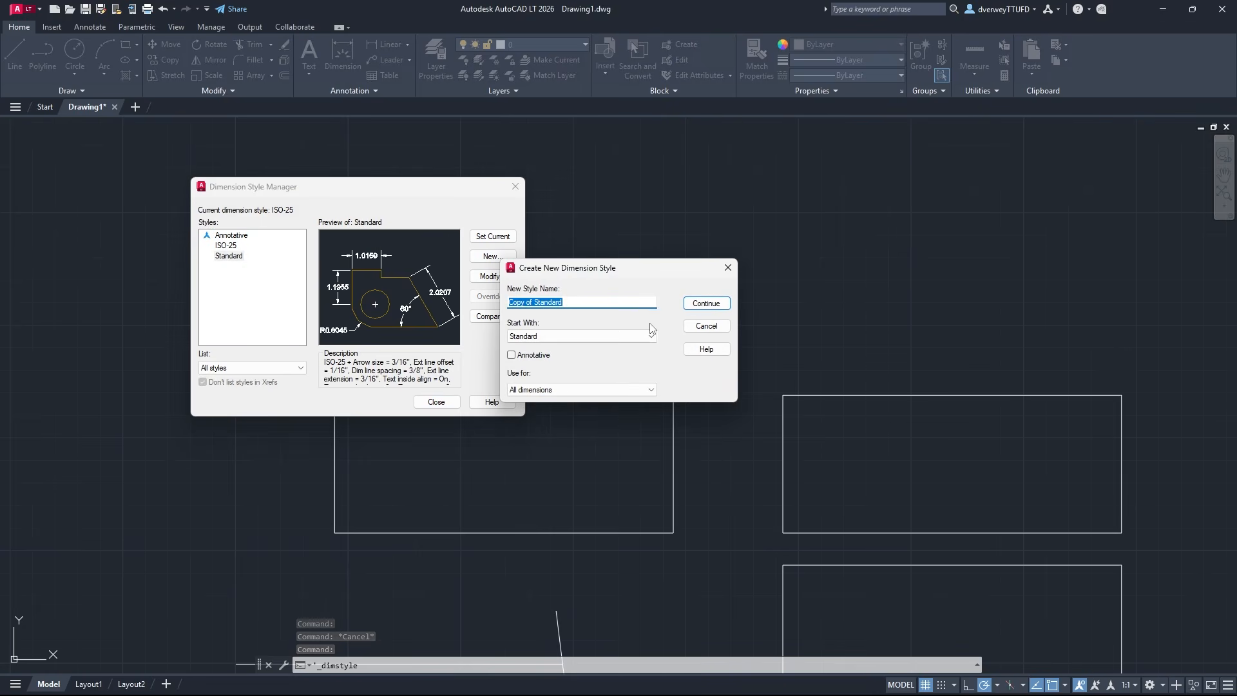
{"action": "type", "text": "Example YouTube"}
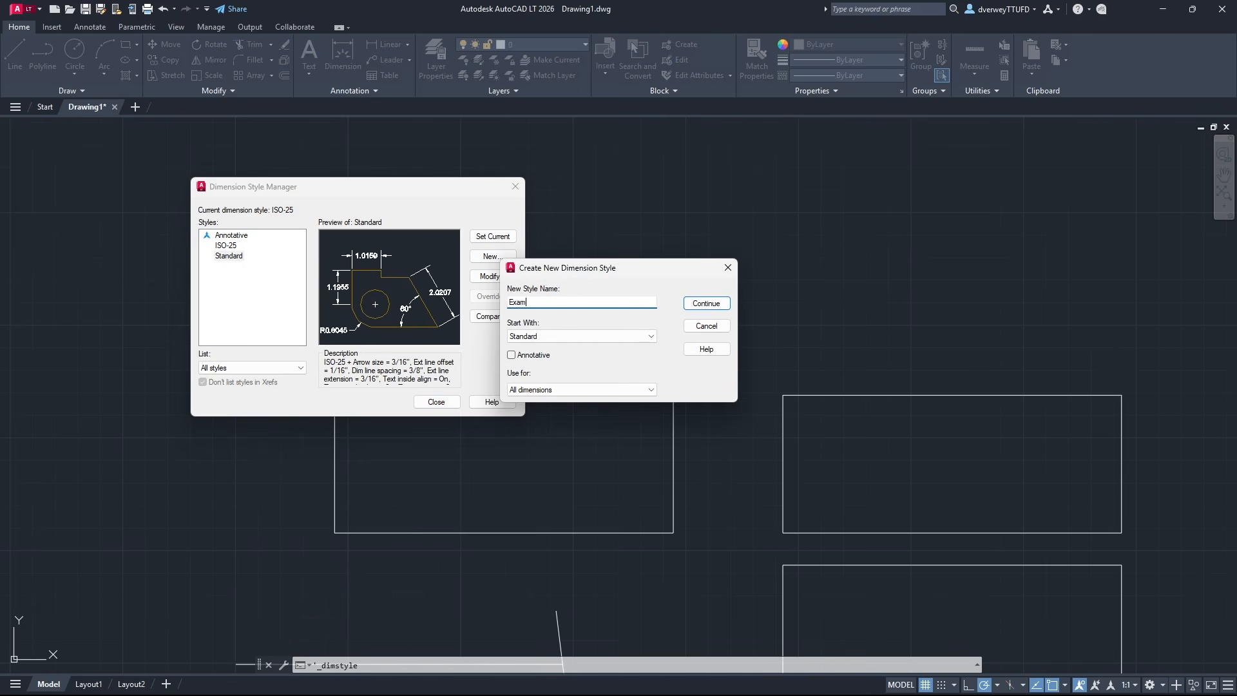
{"action": "left_click", "coordinate": [689, 304]}
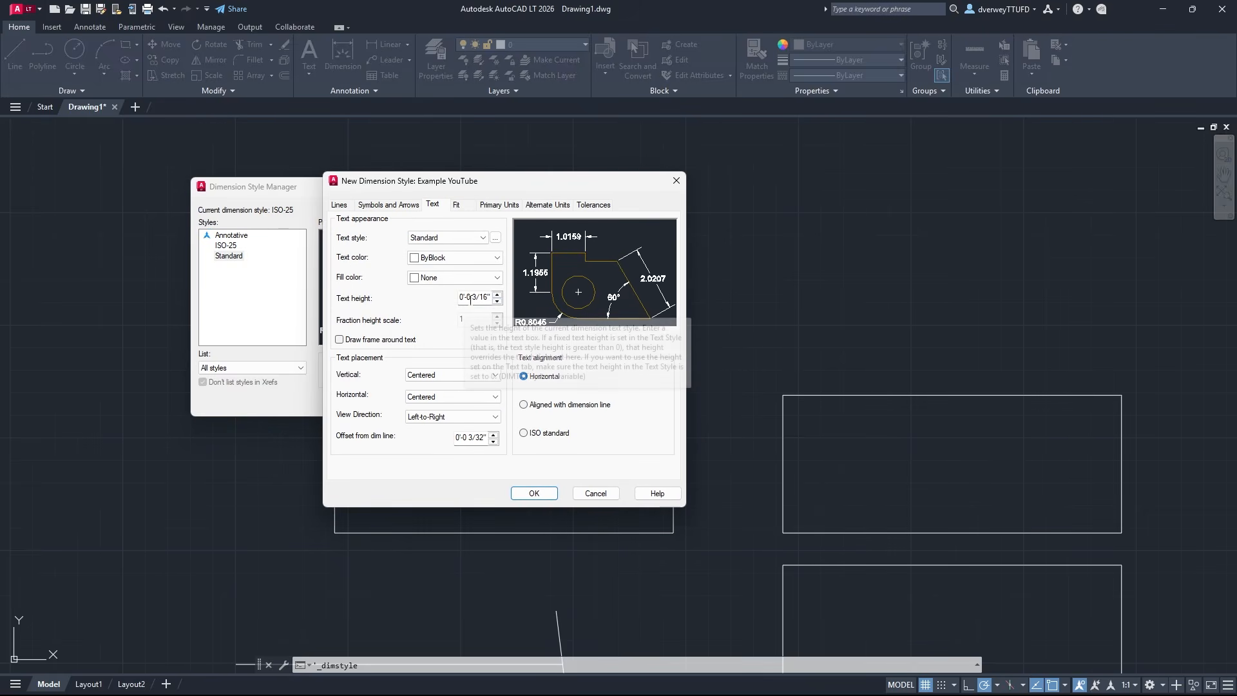
Set the new dimension style's text height to 0'-6" and close the dimension style settings
{"action": "left_click_drag", "start_coordinate": [464, 297], "coordinate": [492, 297]}
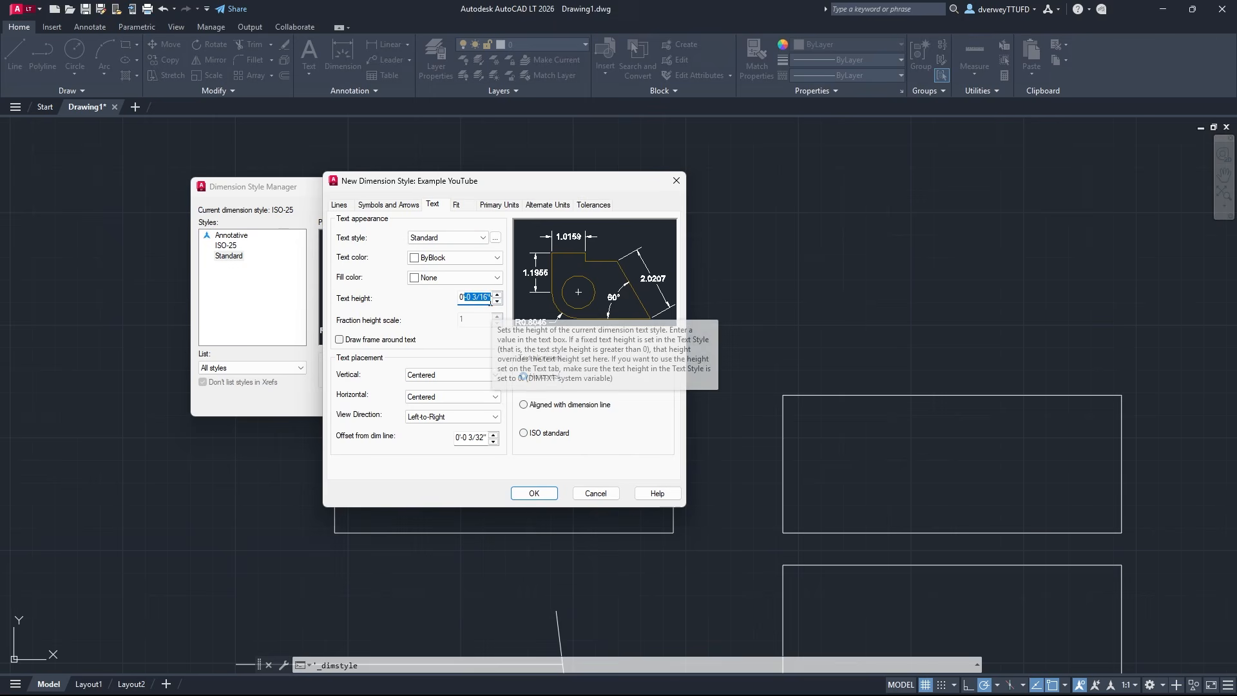
{"action": "key", "text": "BackSpace"}
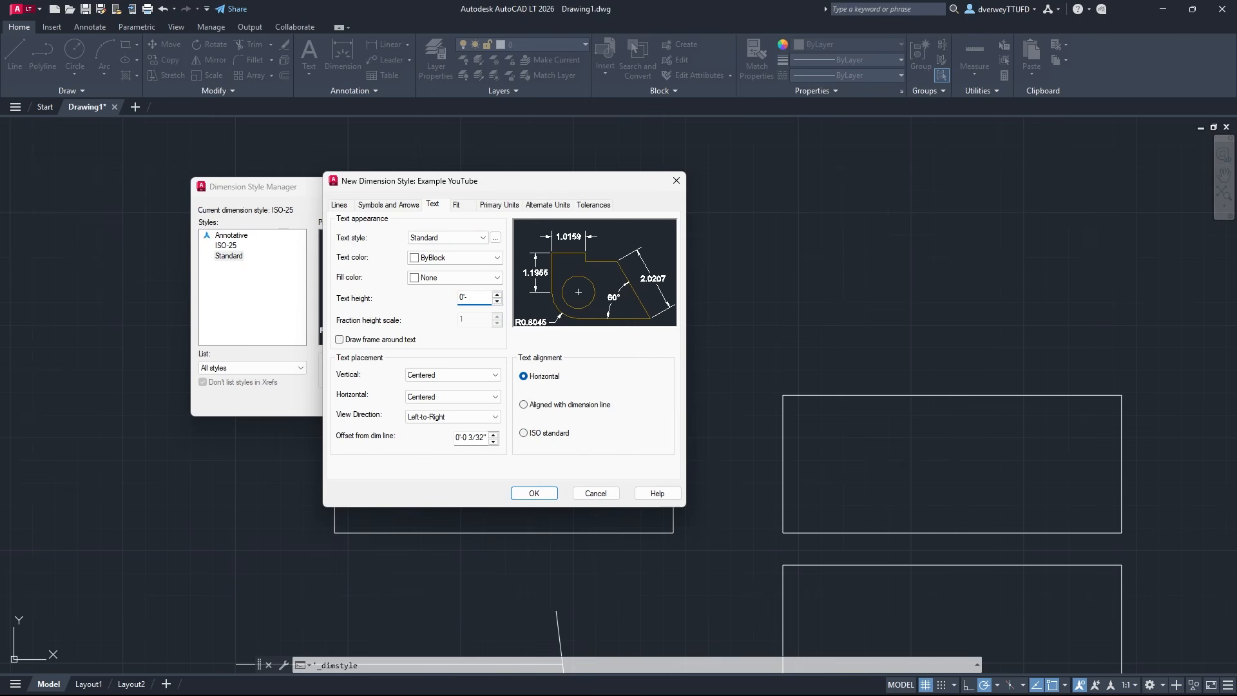
{"action": "left_click", "coordinate": [551, 492]}
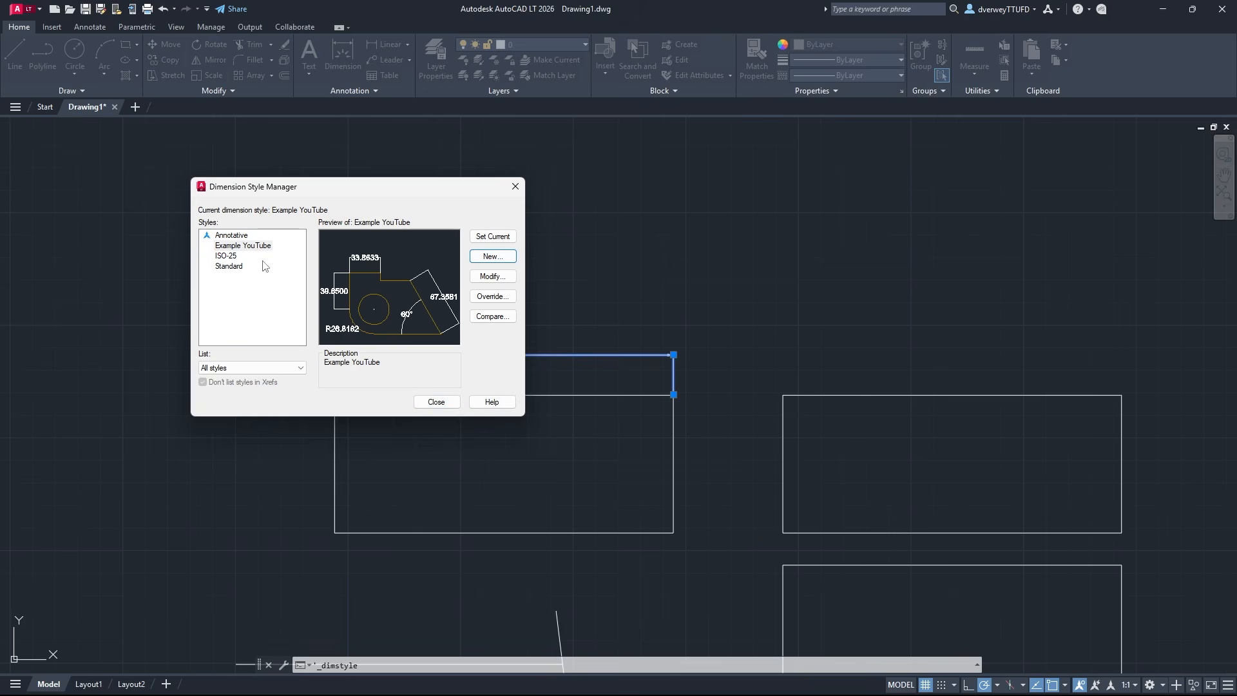
{"action": "left_click", "coordinate": [436, 402]}
Assign the Example YouTube dimension style to the dimension above the upper-left rectangle
{"action": "left_click", "coordinate": [501, 351]}
{"action": "left_click", "coordinate": [376, 90]}
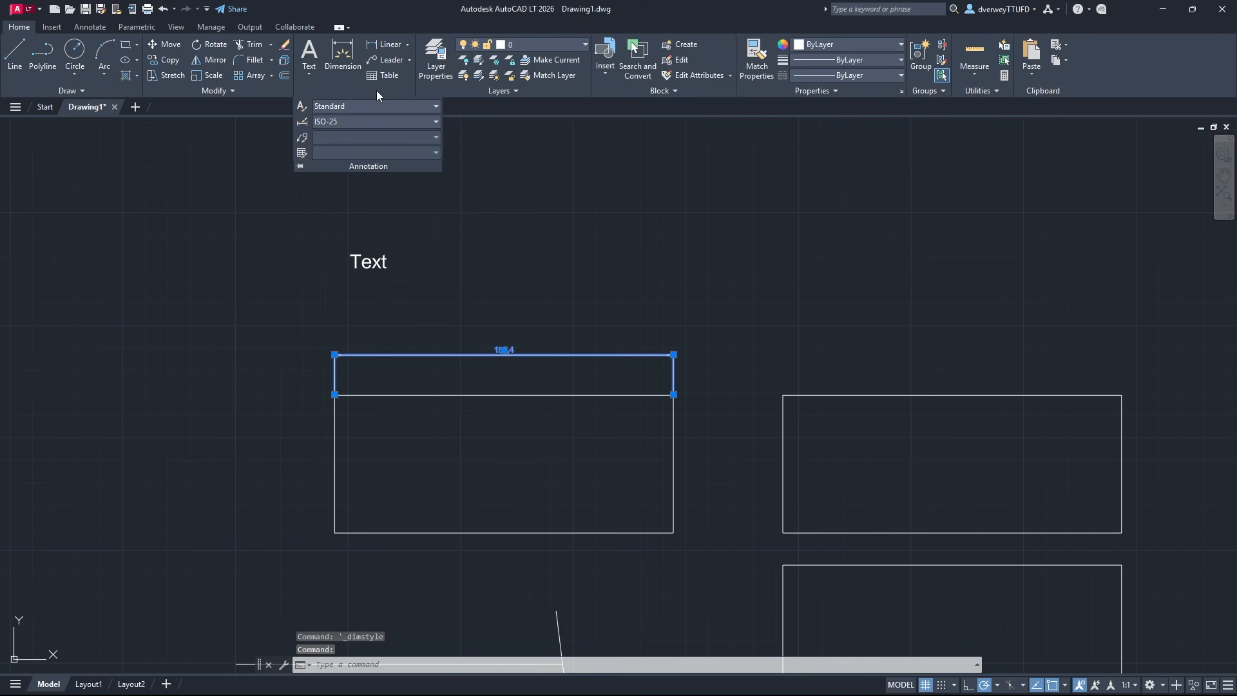
{"action": "left_click", "coordinate": [345, 121]}
{"action": "left_click", "coordinate": [451, 161]}
{"action": "key", "text": "Escape"}
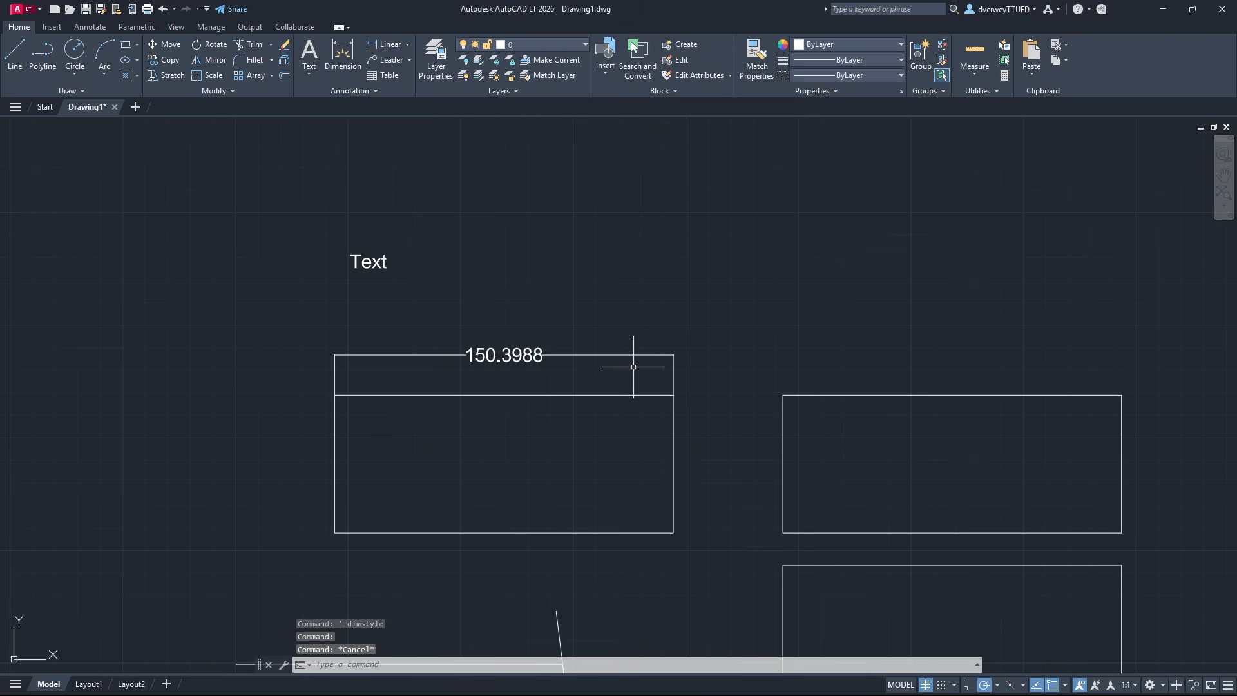
Modify the Example YouTube dimension style so its linear primary units use the Architectural format
{"action": "left_click", "coordinate": [523, 361]}
{"action": "left_click", "coordinate": [359, 92]}
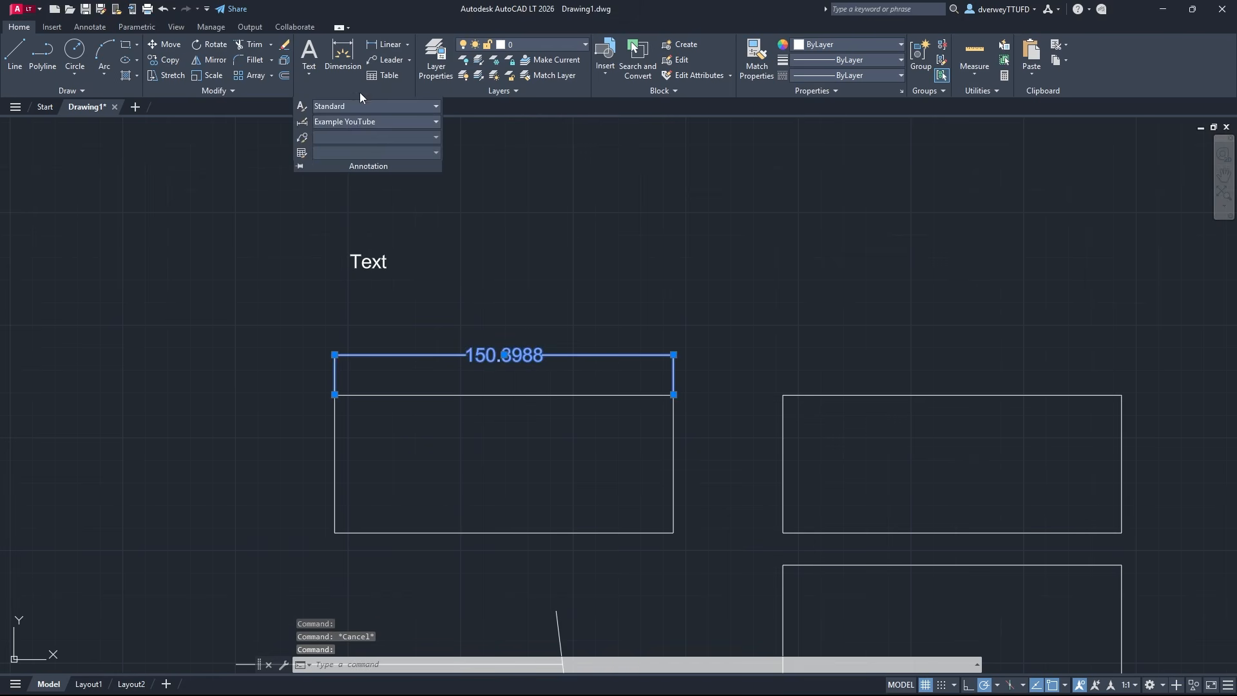
{"action": "left_click", "coordinate": [302, 122]}
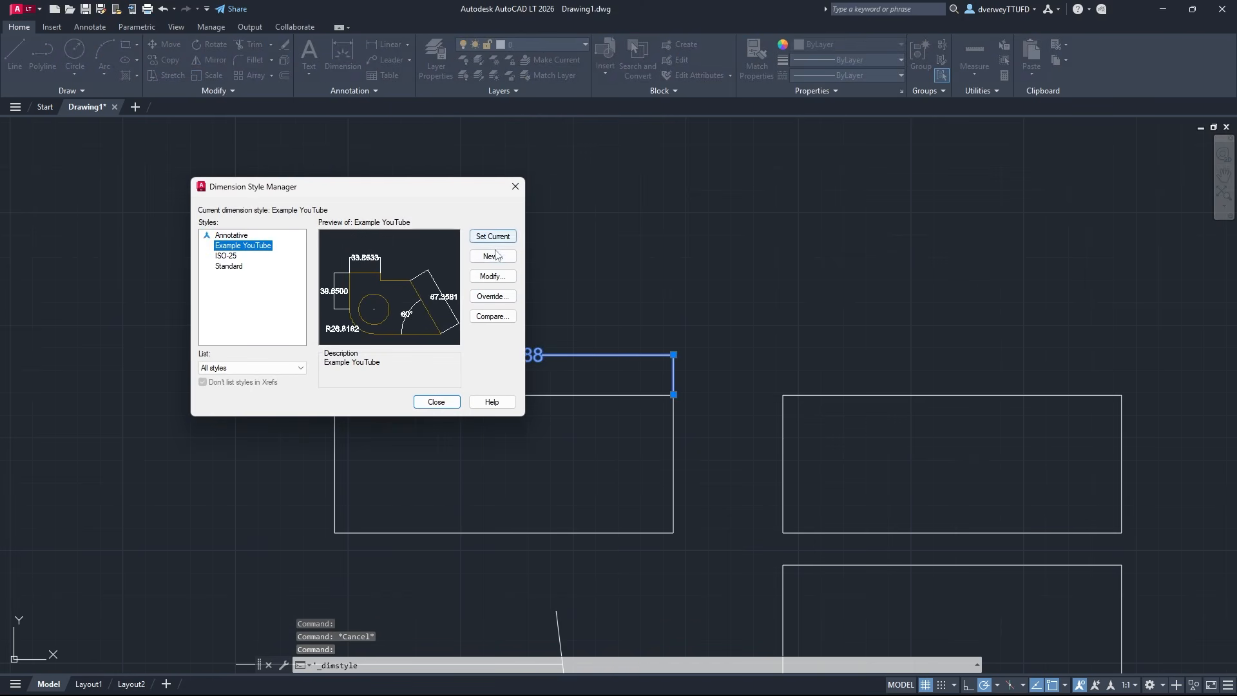
{"action": "left_click", "coordinate": [492, 276]}
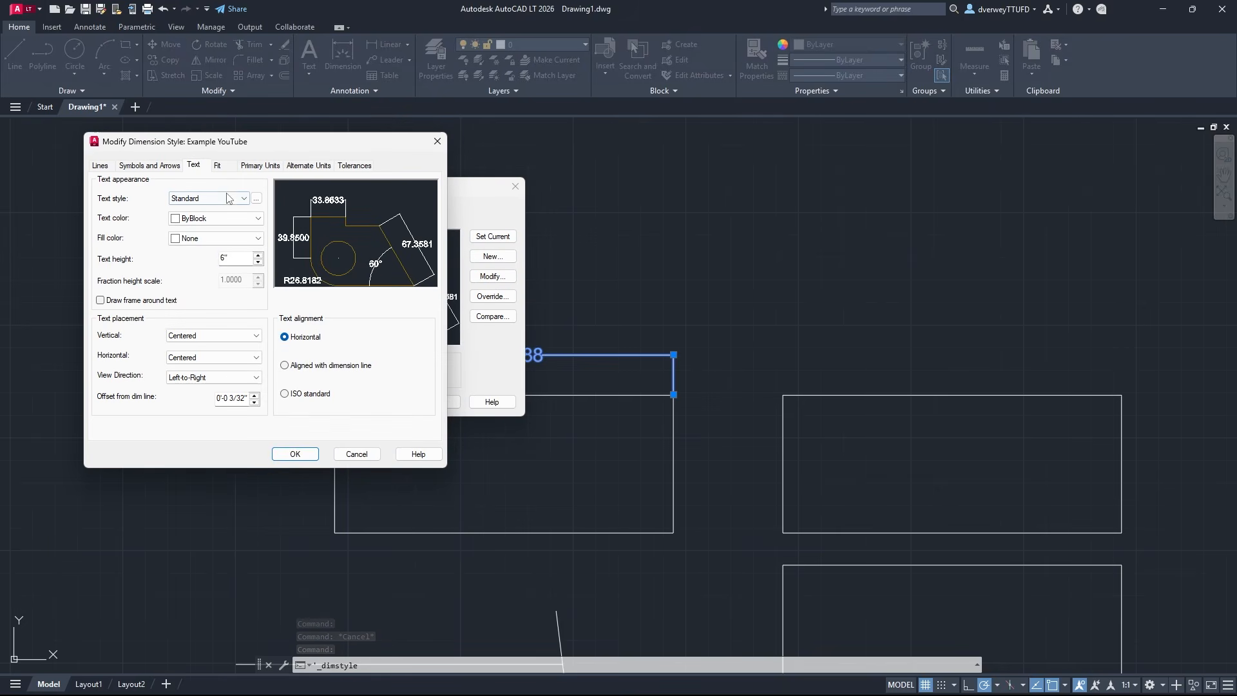
{"action": "left_click", "coordinate": [219, 166]}
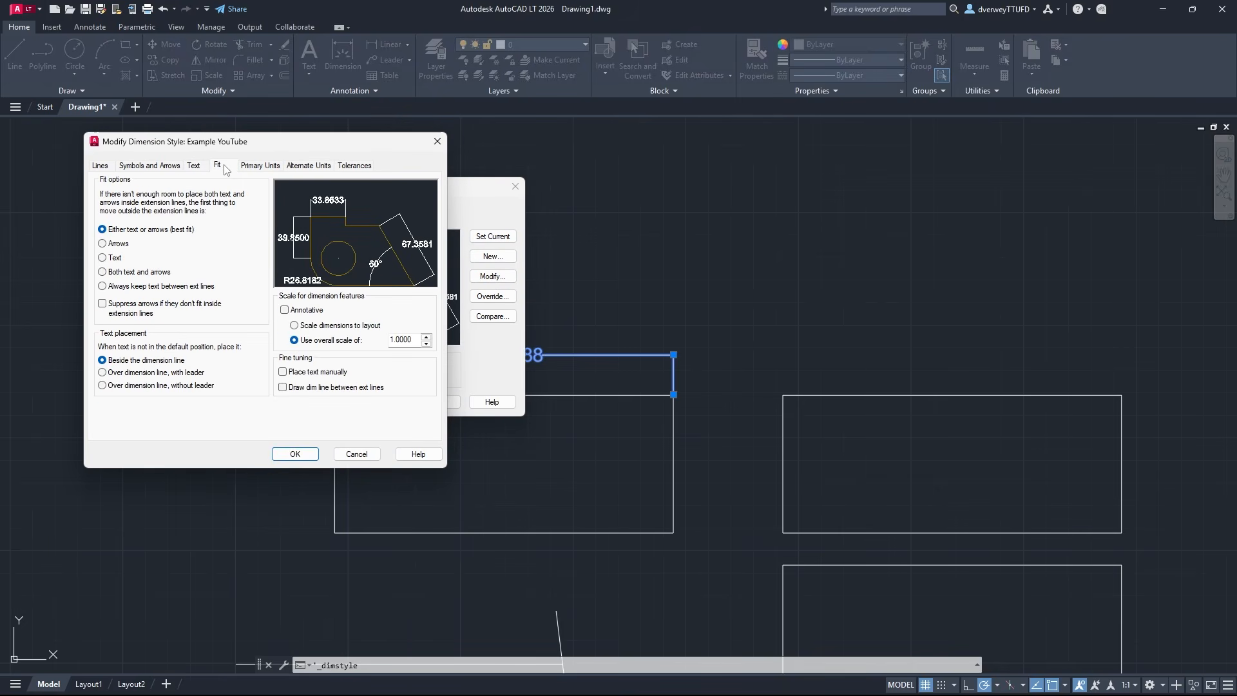
{"action": "left_click", "coordinate": [255, 166]}
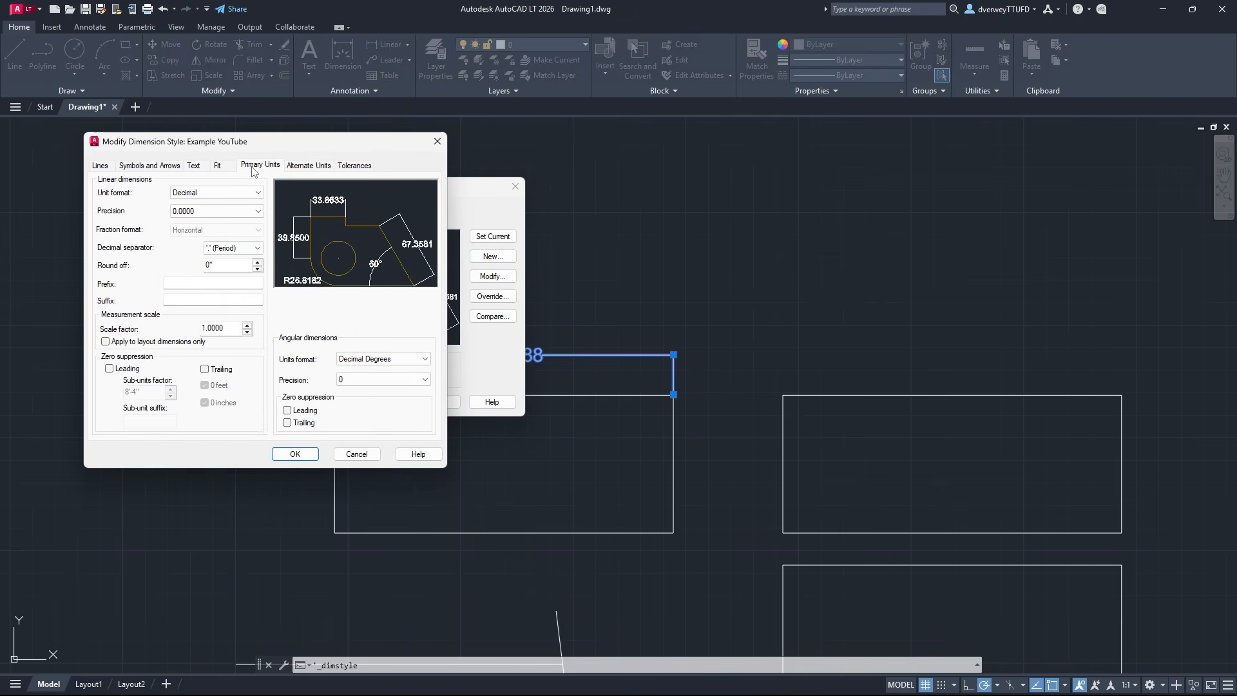
{"action": "left_click", "coordinate": [216, 193]}
{"action": "left_click", "coordinate": [212, 221]}
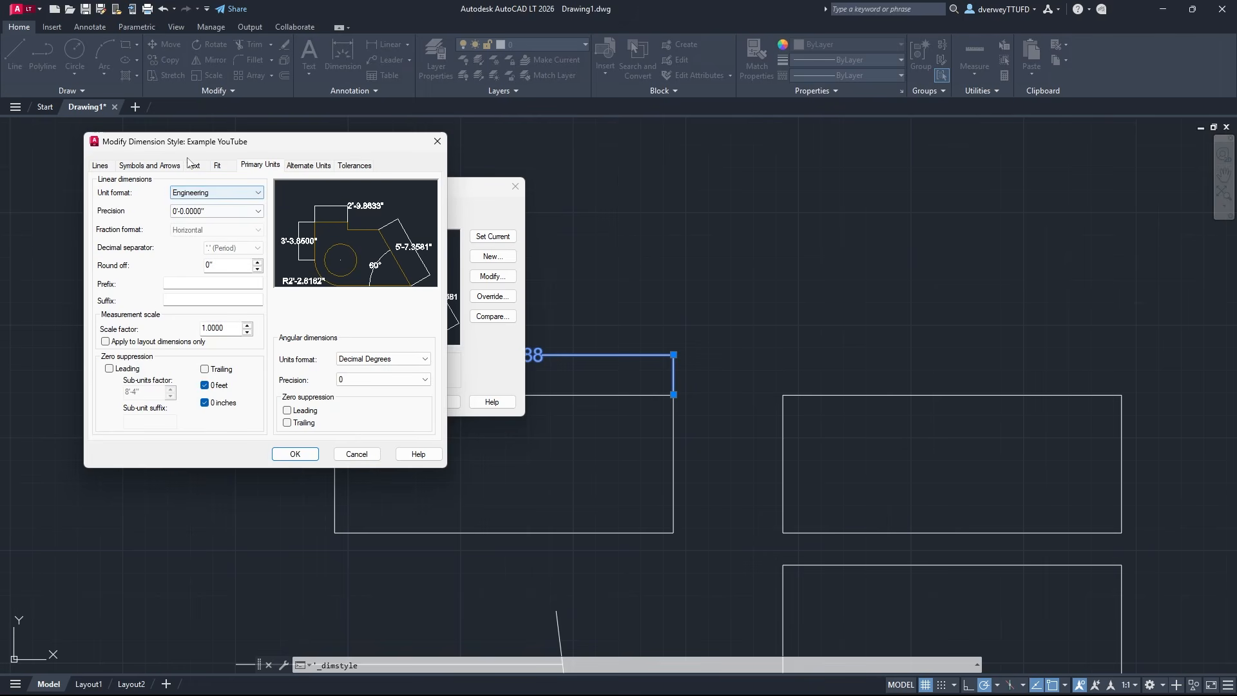
{"action": "left_click", "coordinate": [216, 192]}
{"action": "left_click", "coordinate": [206, 230]}
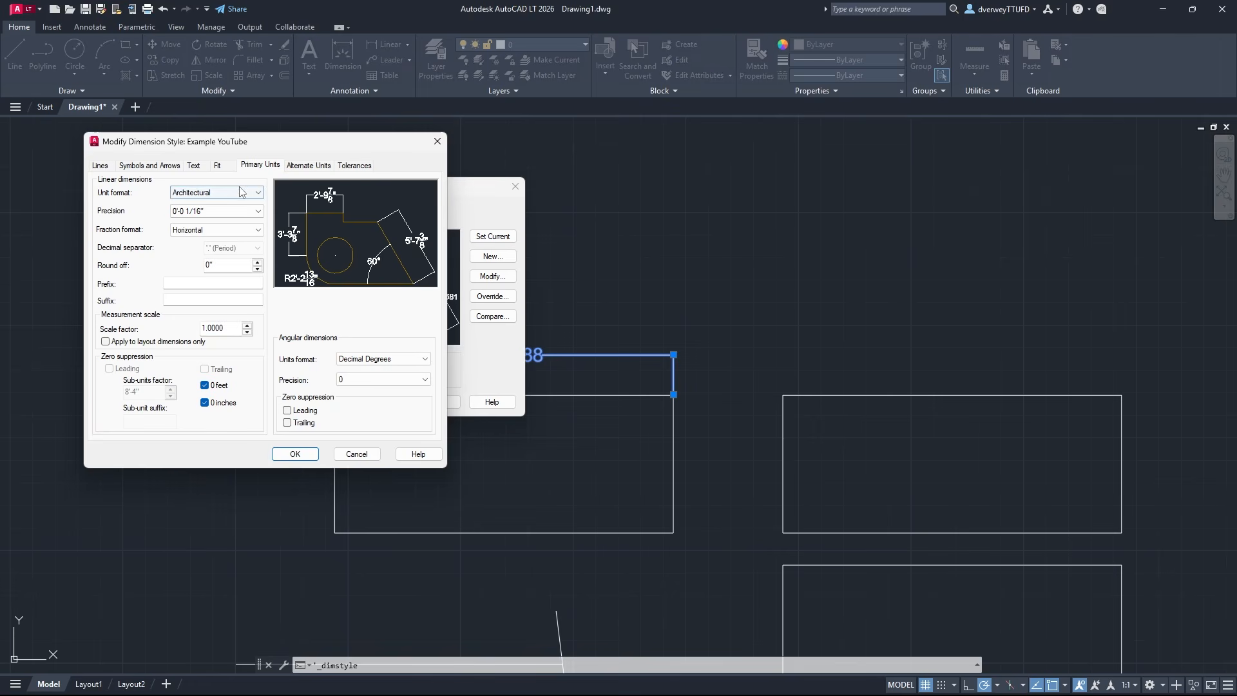
{"action": "left_click", "coordinate": [294, 454]}
{"action": "left_click", "coordinate": [436, 401]}
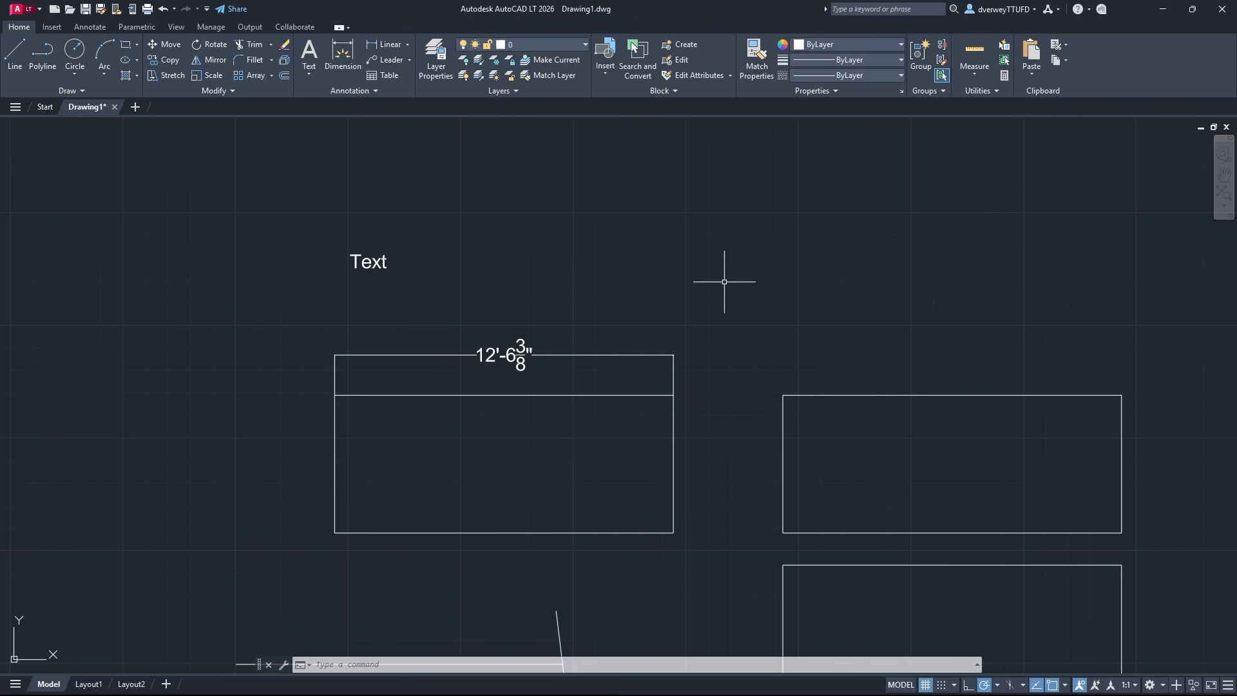
Create a new layer named "Walls" in the layer properties manager
{"action": "left_click", "coordinate": [447, 75]}
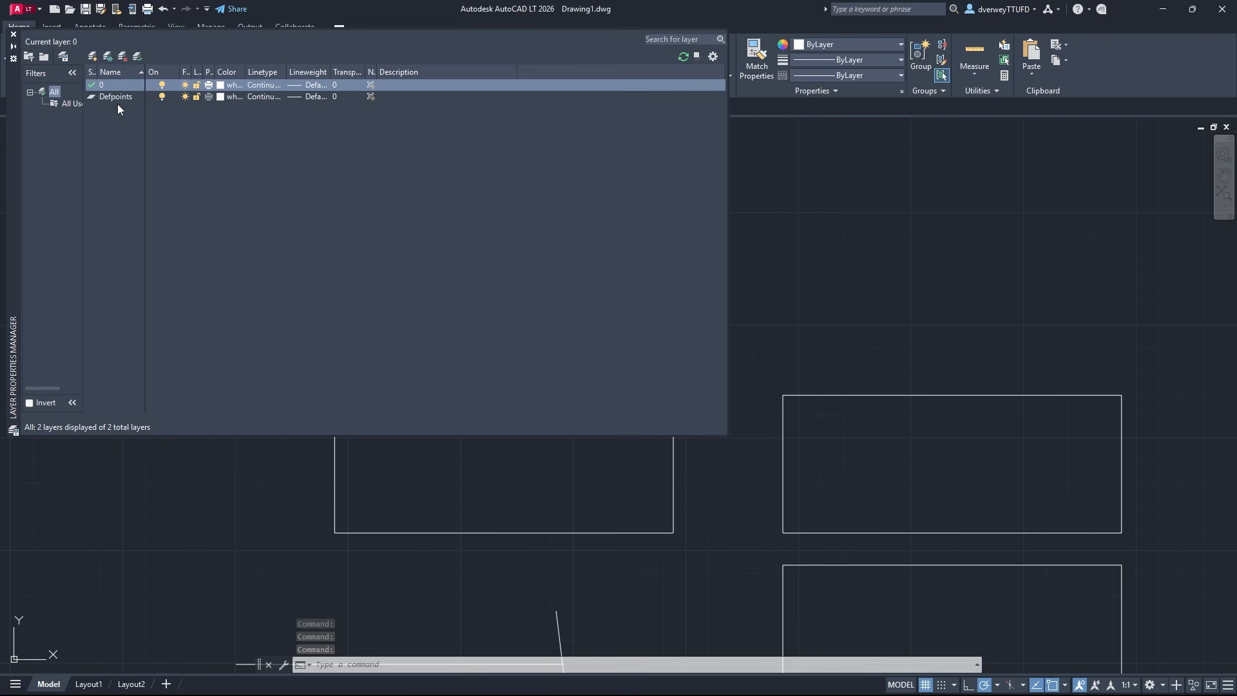
{"action": "left_click", "coordinate": [92, 56]}
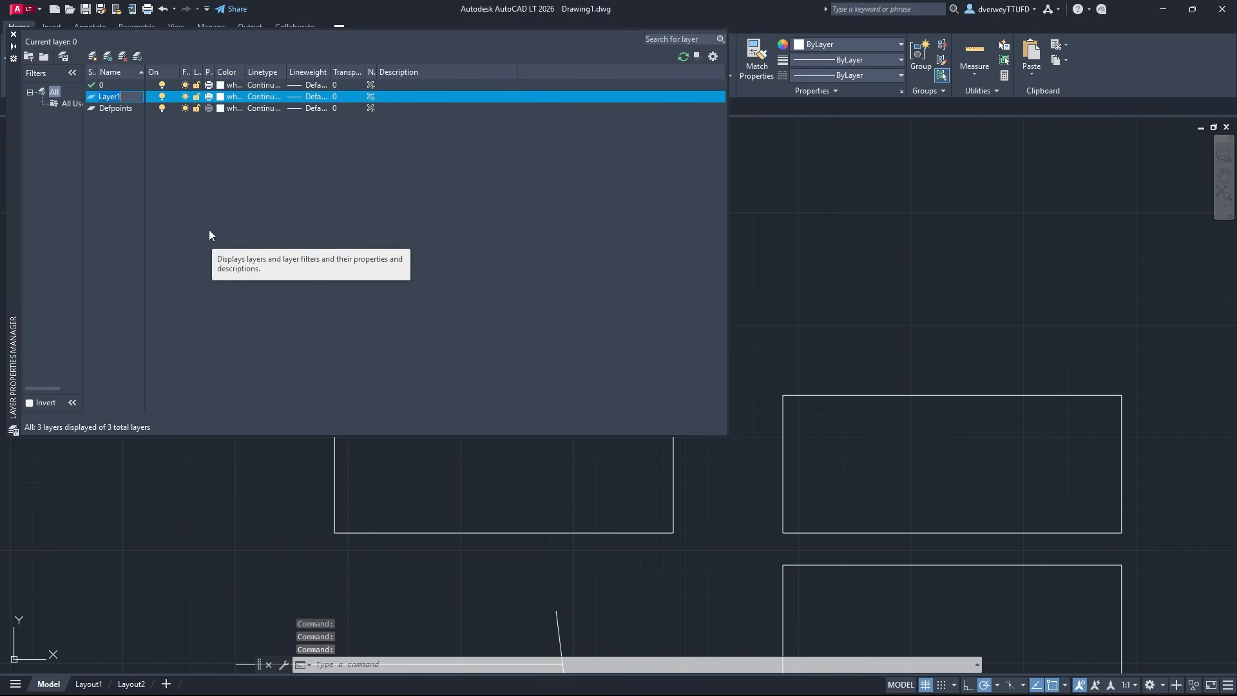
{"action": "type", "text": "Walls"}
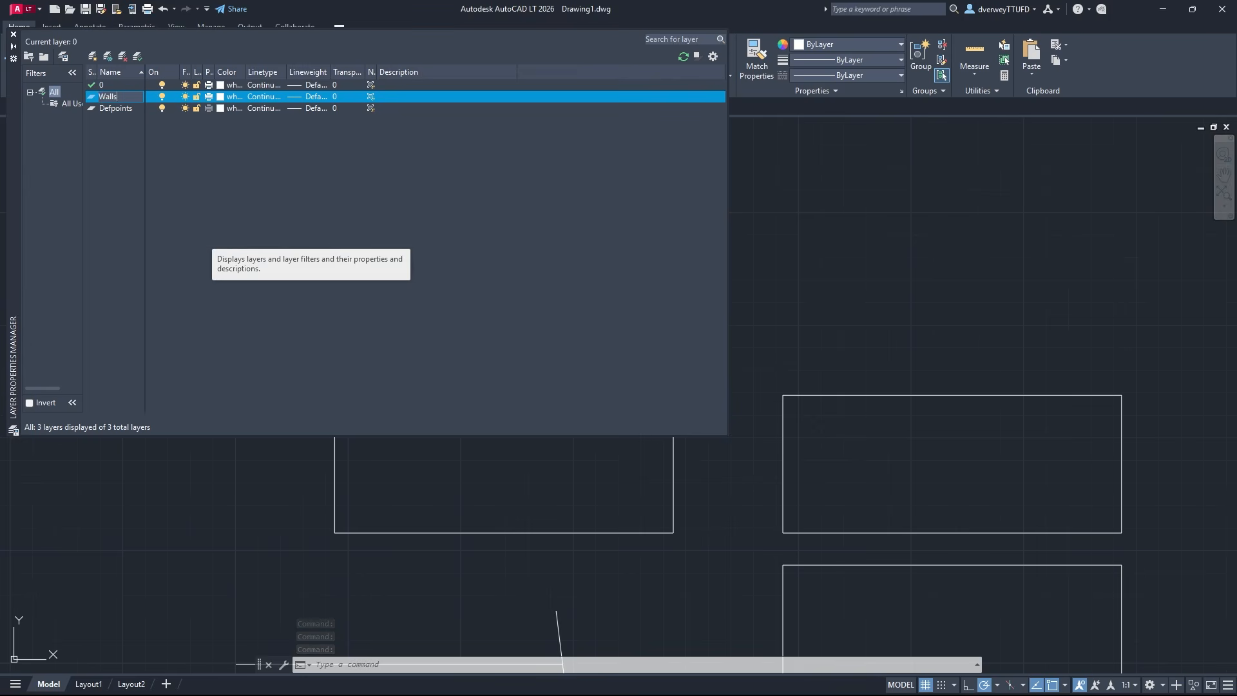
{"action": "key", "text": "Return"}
Set the Walls layer's color to green, index color 82
{"action": "left_click", "coordinate": [223, 98]}
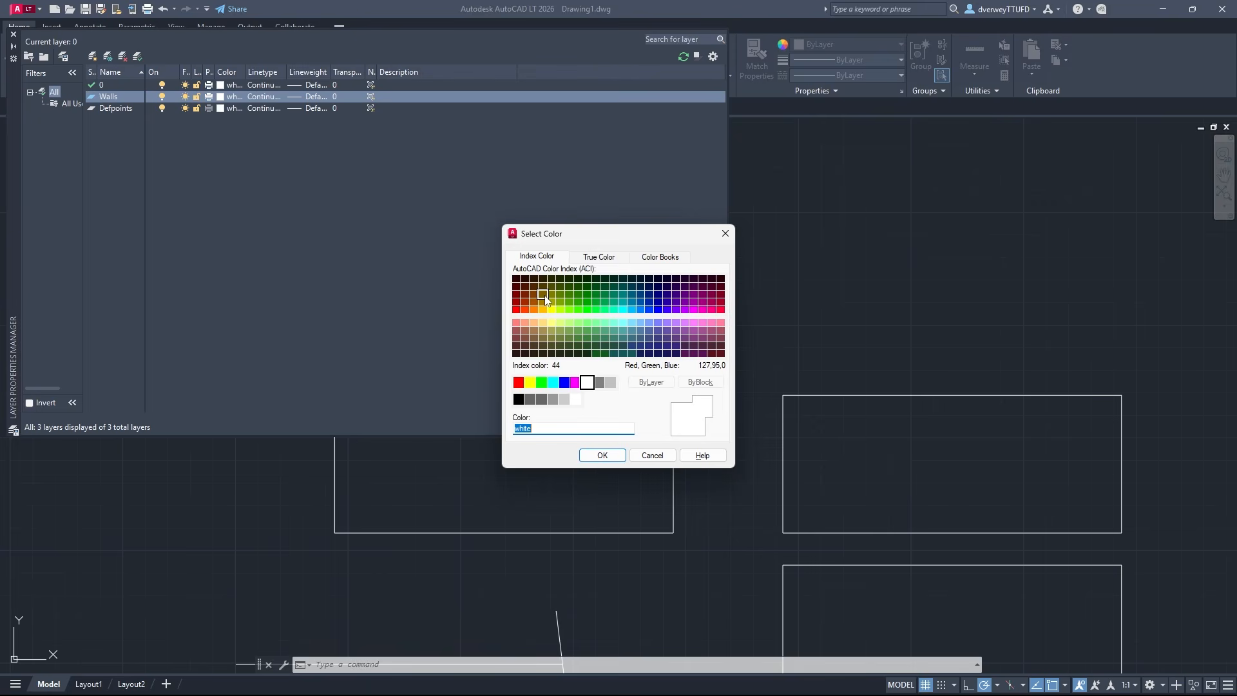
{"action": "left_click", "coordinate": [658, 301]}
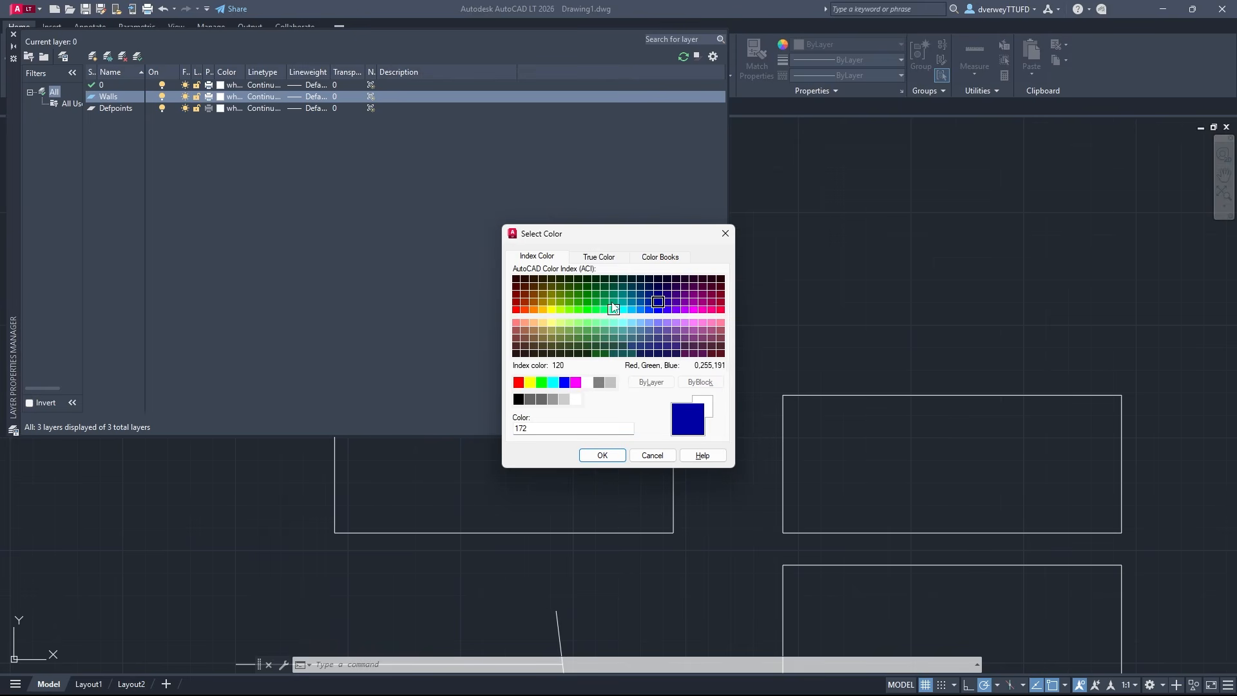
{"action": "left_click", "coordinate": [578, 301]}
{"action": "left_click", "coordinate": [601, 455]}
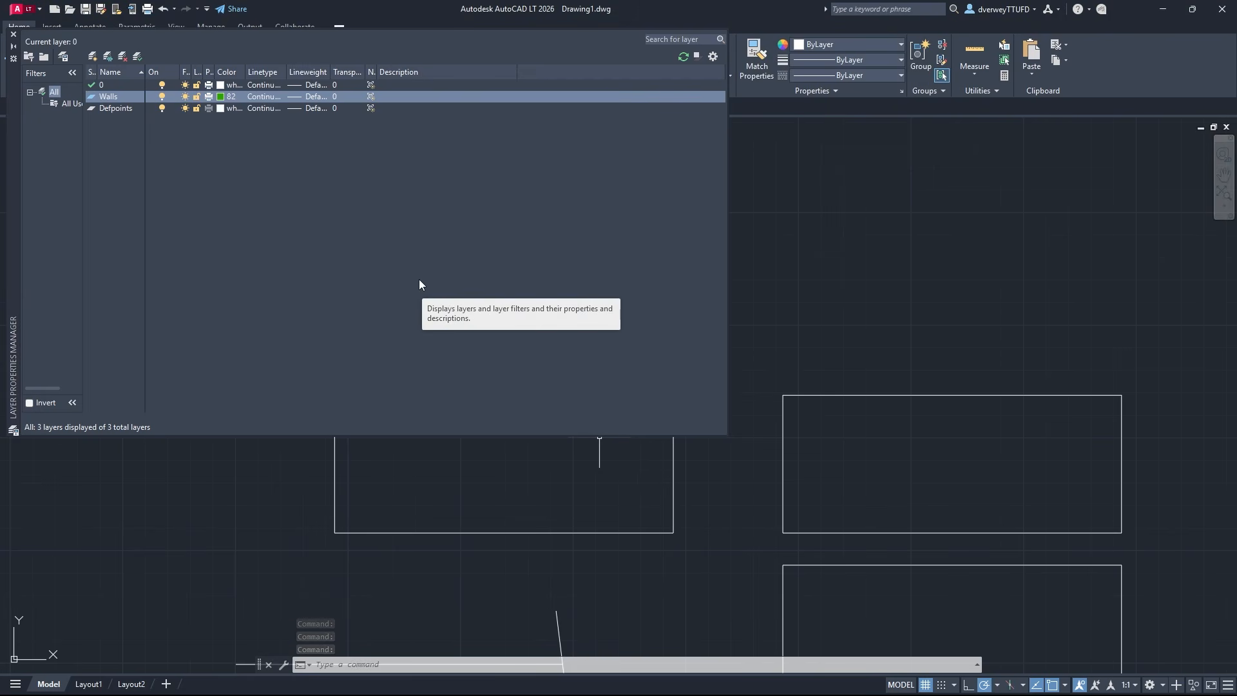
Examine the linetypes and lineweights available for the Walls layer, keeping the Continuous linetype and the Default lineweight
{"action": "left_click", "coordinate": [264, 97]}
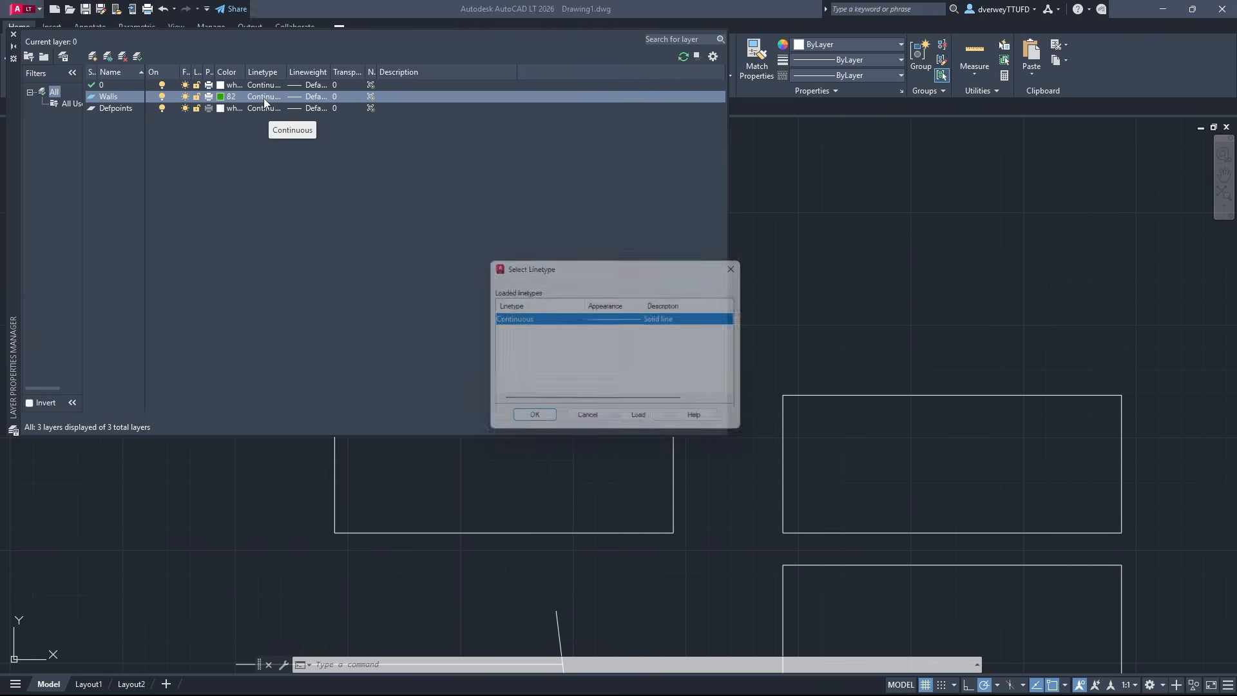
{"action": "left_click", "coordinate": [742, 264]}
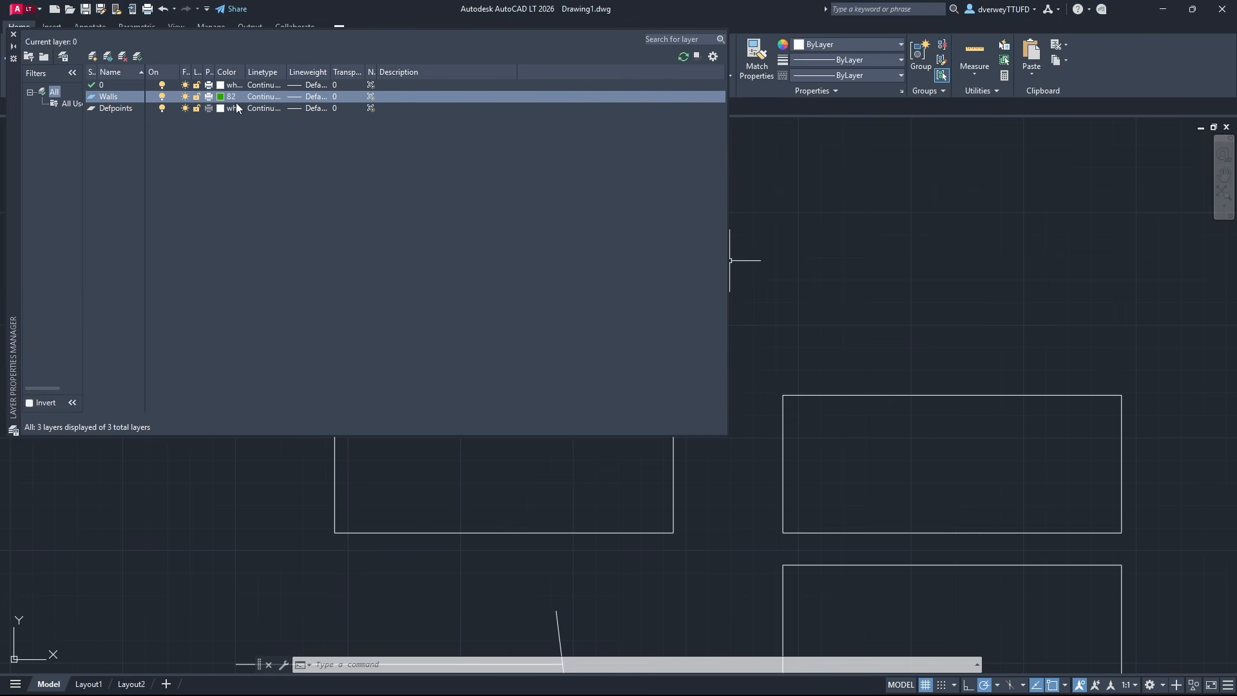
{"action": "left_click", "coordinate": [266, 97]}
{"action": "left_click", "coordinate": [643, 423]}
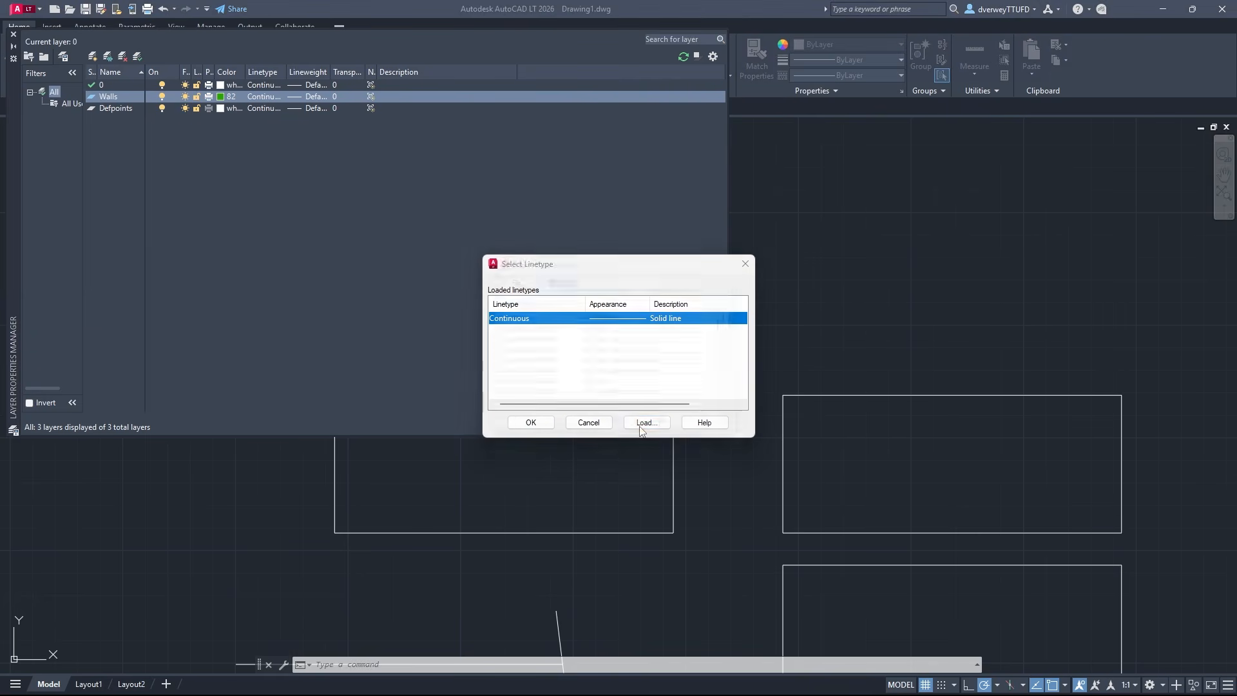
{"action": "left_click", "coordinate": [526, 369]}
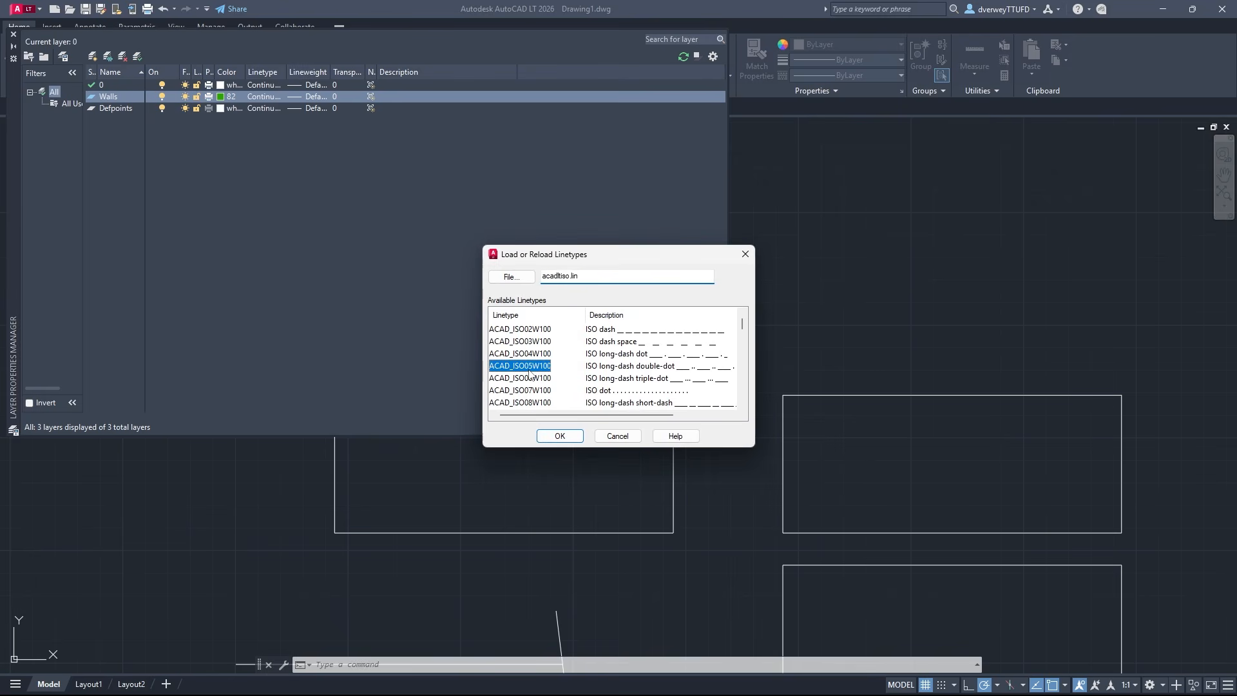
{"action": "left_click", "coordinate": [745, 254]}
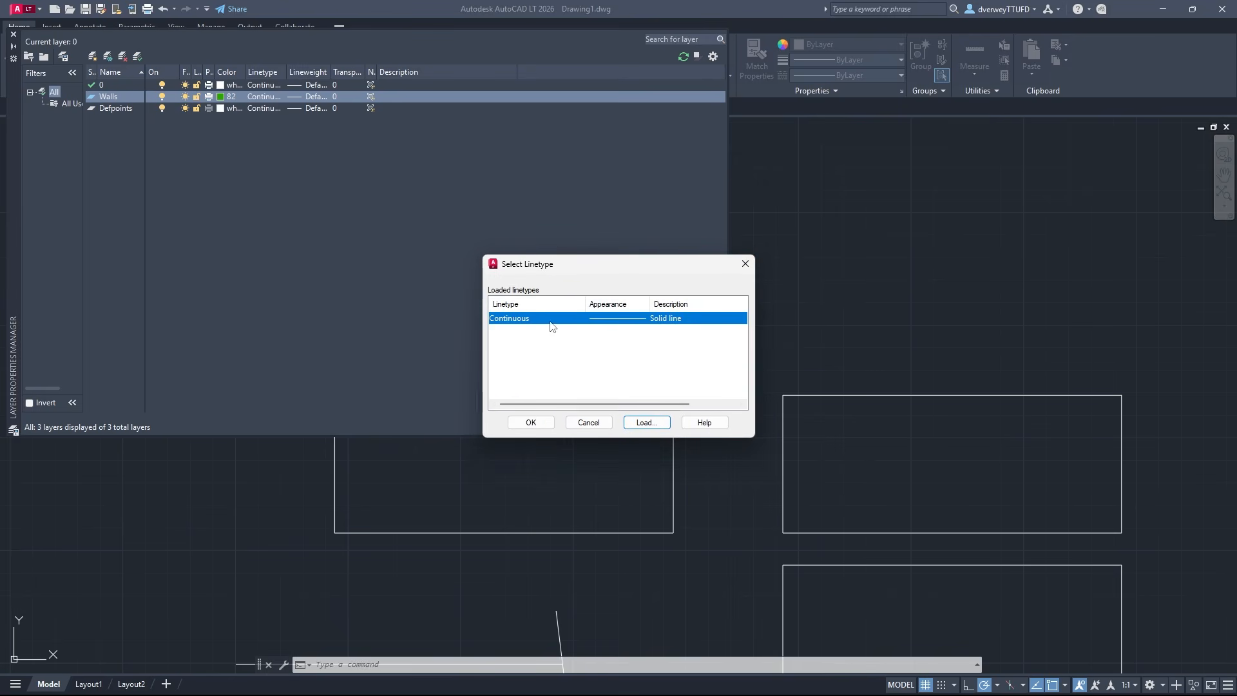
{"action": "left_click", "coordinate": [524, 335]}
{"action": "left_click", "coordinate": [527, 421]}
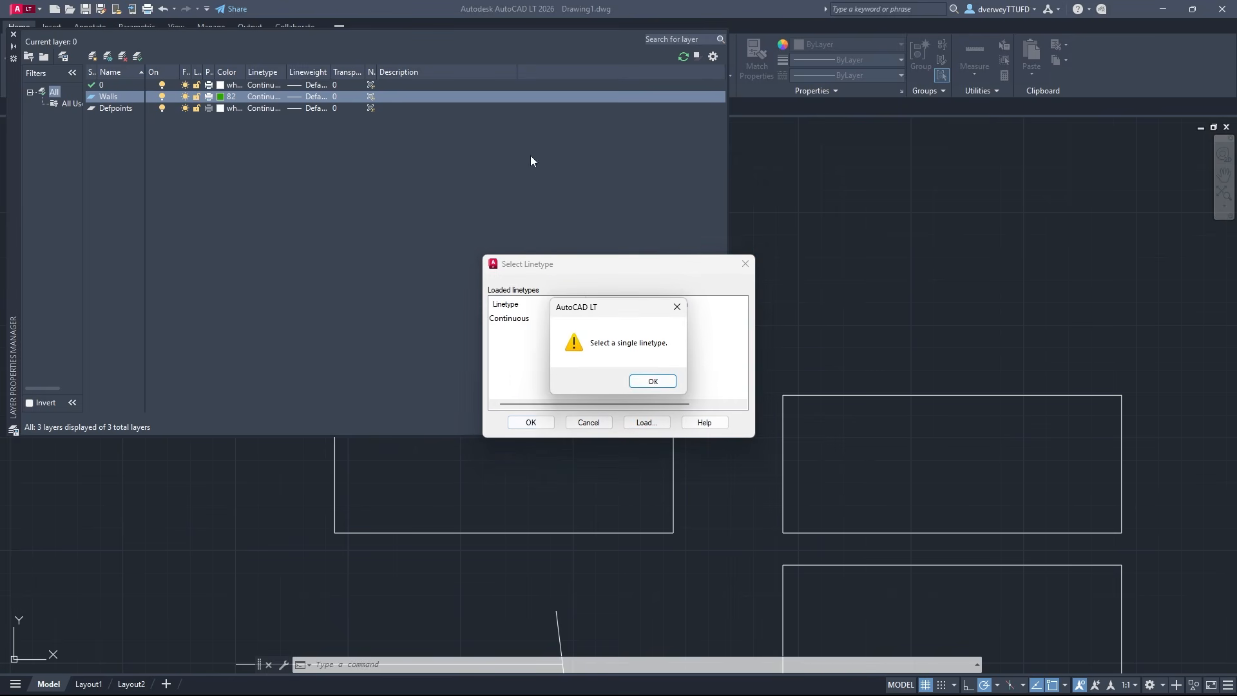
{"action": "left_click", "coordinate": [653, 380]}
{"action": "left_click", "coordinate": [507, 319]}
{"action": "left_click", "coordinate": [531, 422]}
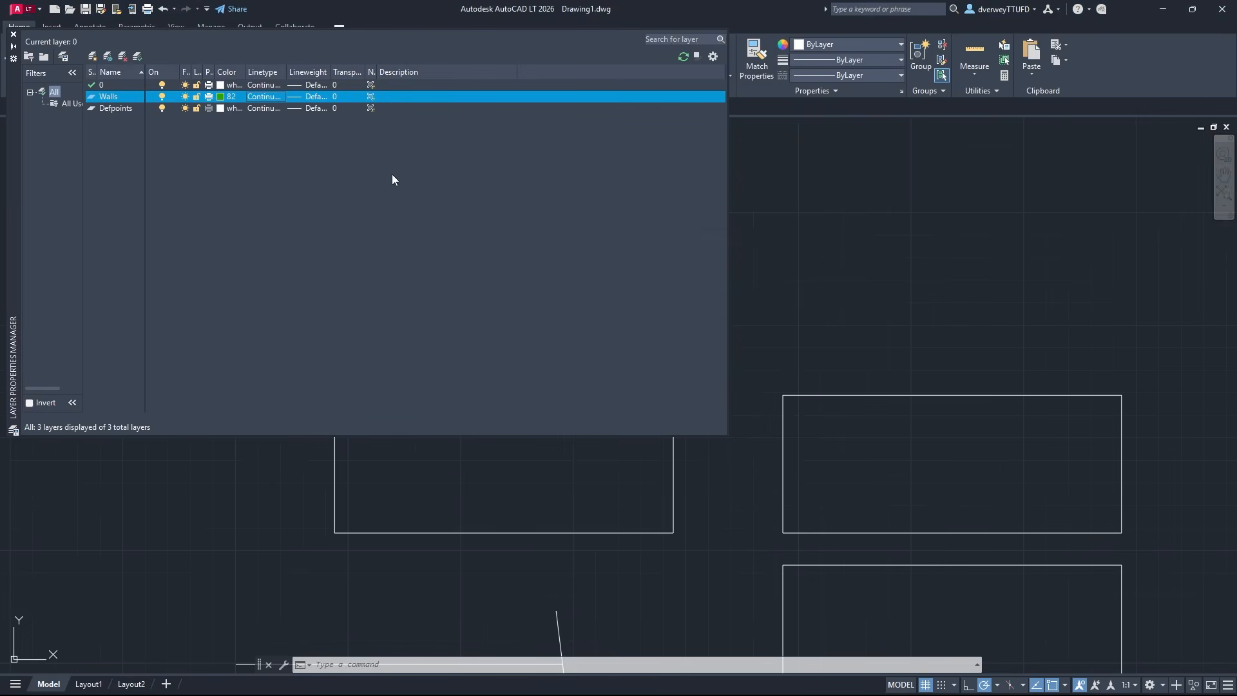
{"action": "left_click", "coordinate": [316, 96]}
{"action": "scroll", "coordinate": [631, 339], "scroll_direction": "down", "scroll_amount": 5}
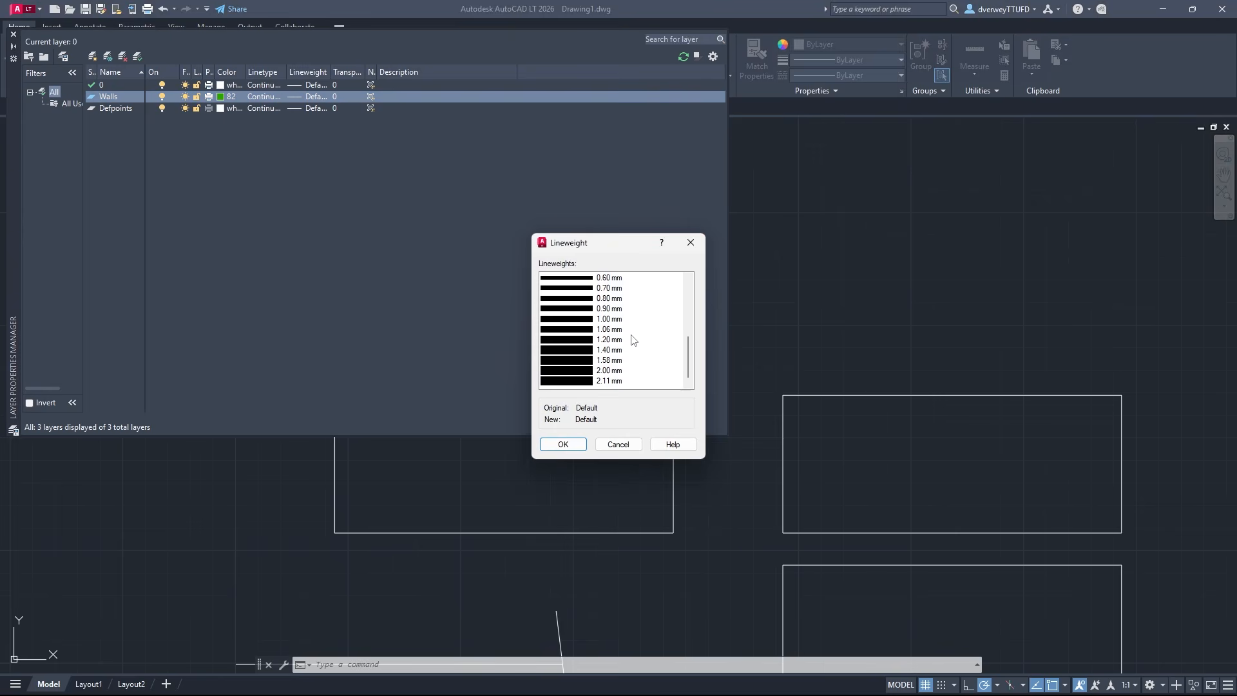
{"action": "scroll", "coordinate": [631, 339], "scroll_direction": "up", "scroll_amount": 5}
{"action": "left_click", "coordinate": [690, 242]}
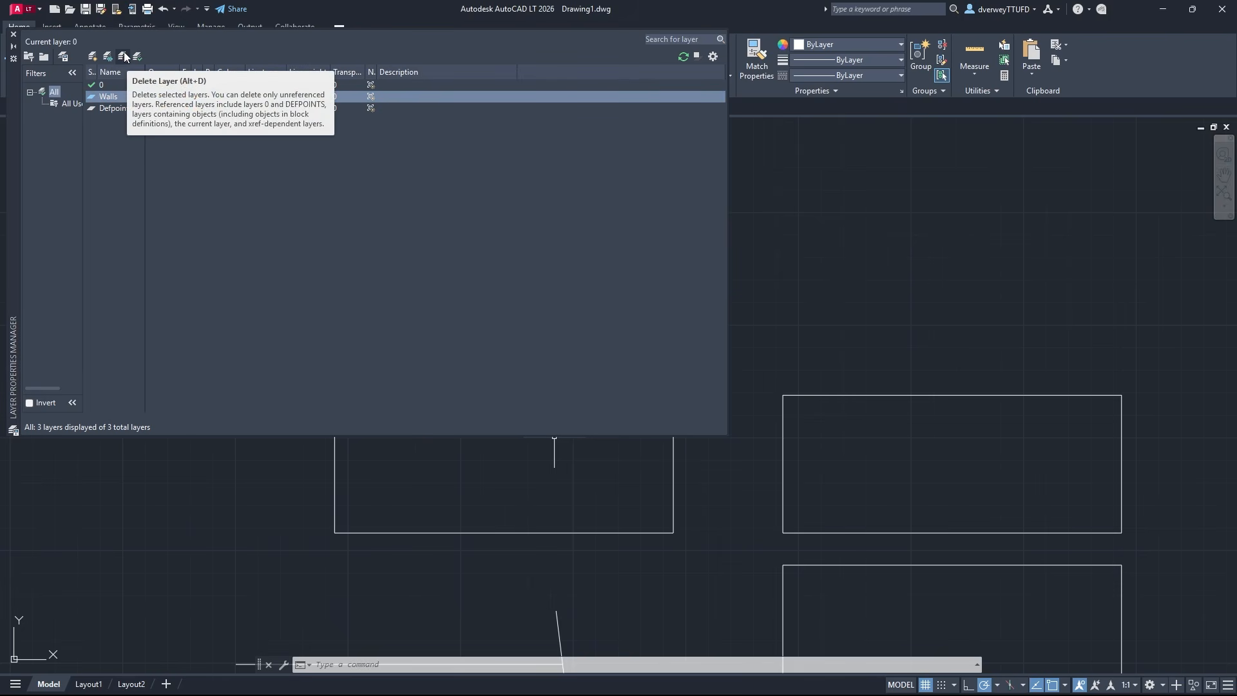
Make Walls the current layer, switch its visibility off and back on, and close the layer properties manager
{"action": "double_click", "coordinate": [118, 96]}
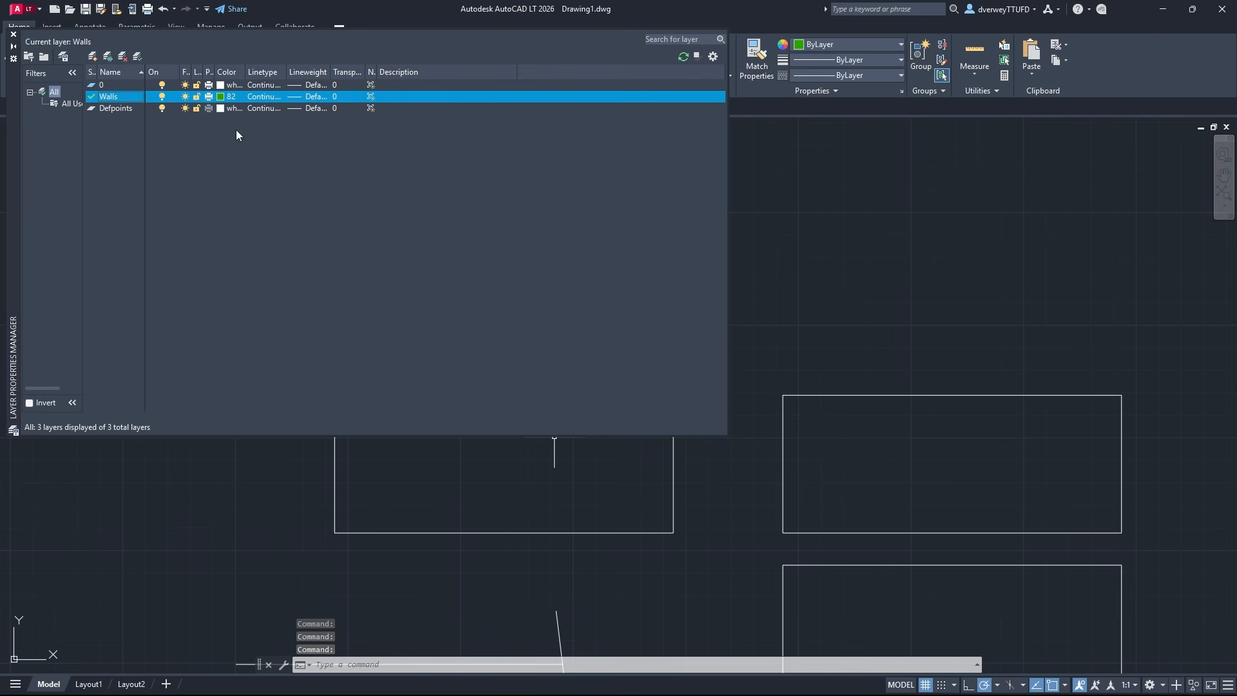
{"action": "left_click", "coordinate": [161, 96]}
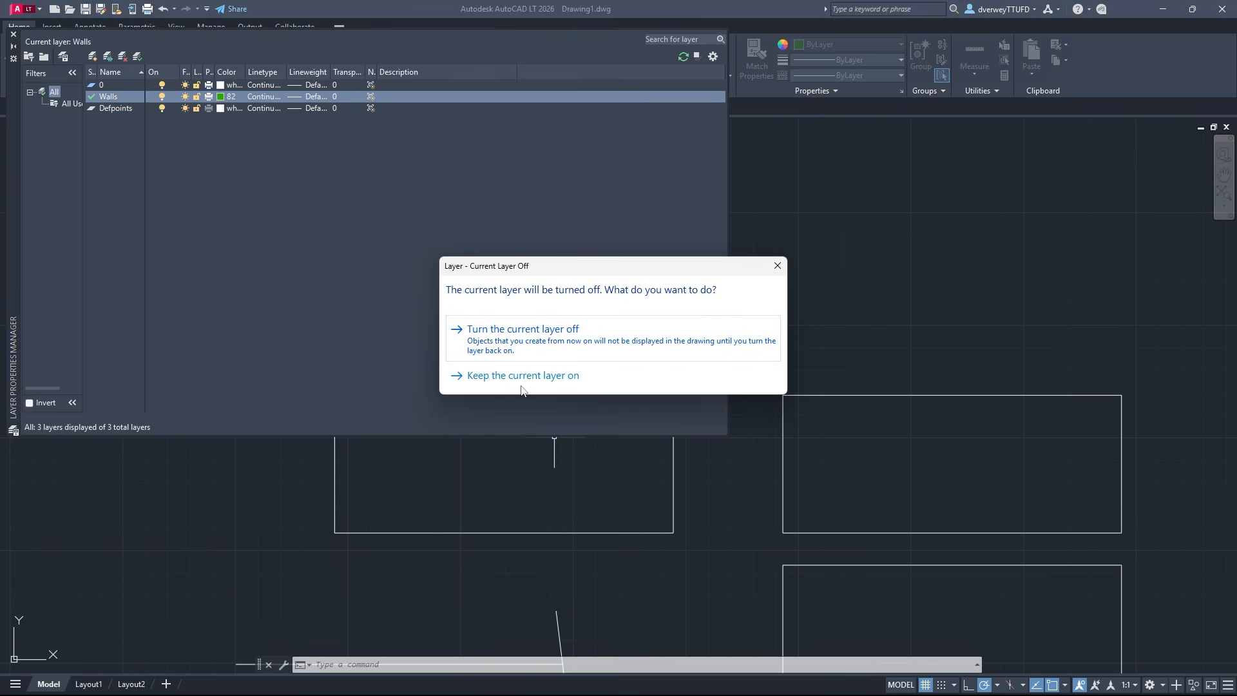
{"action": "left_click", "coordinate": [777, 265]}
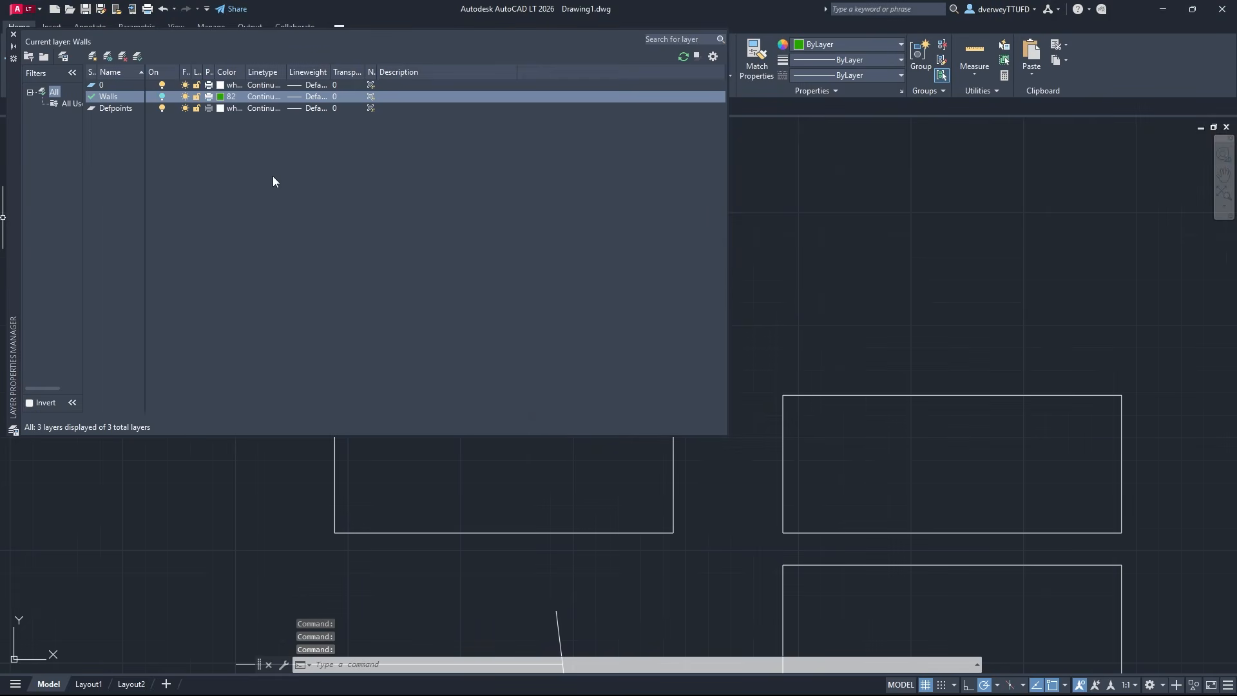
{"action": "left_click", "coordinate": [163, 96]}
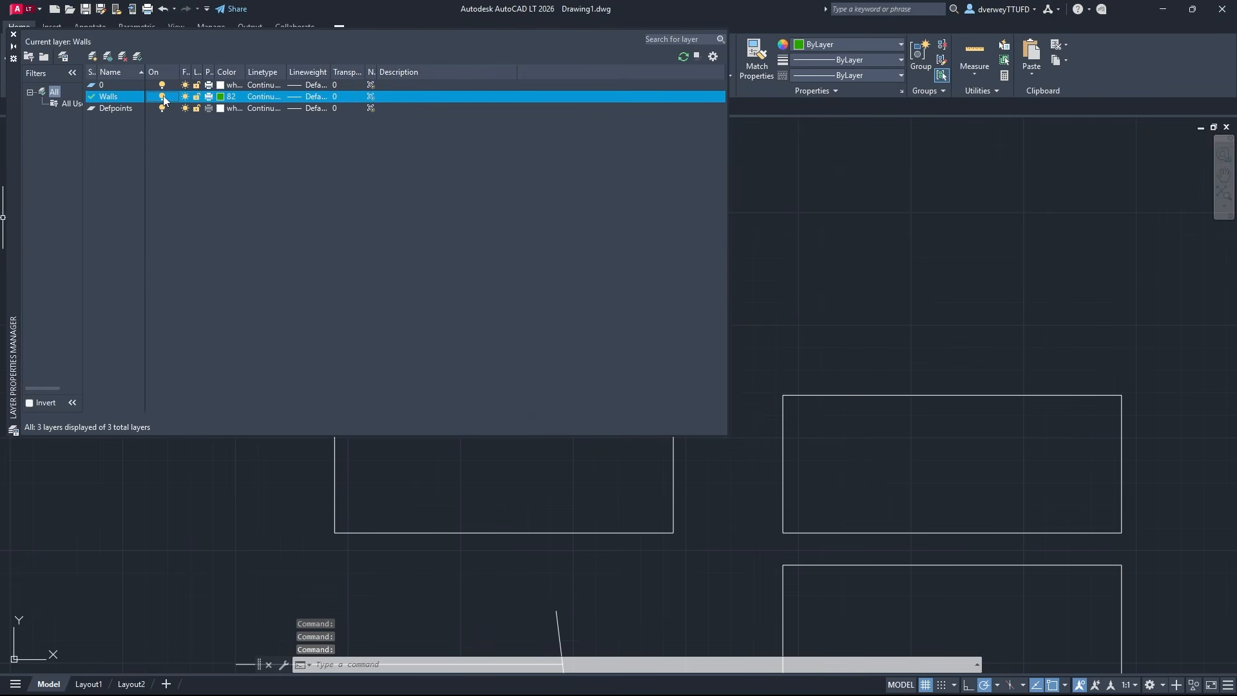
{"action": "left_click", "coordinate": [14, 35]}
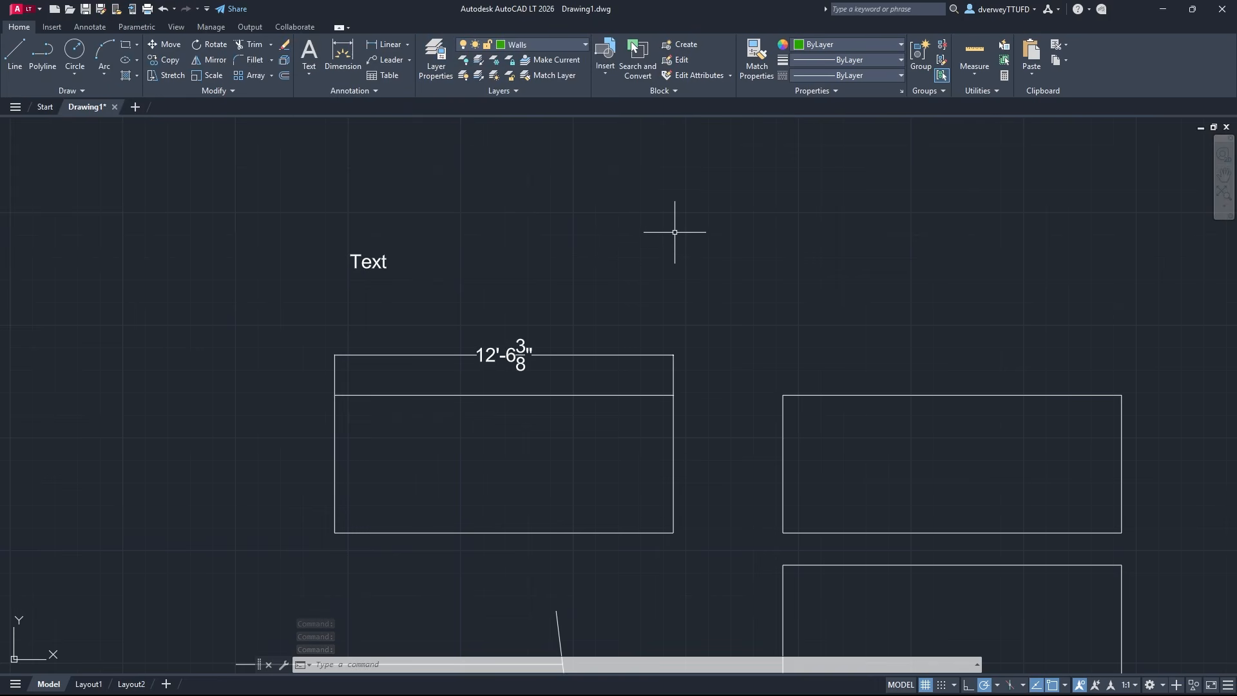